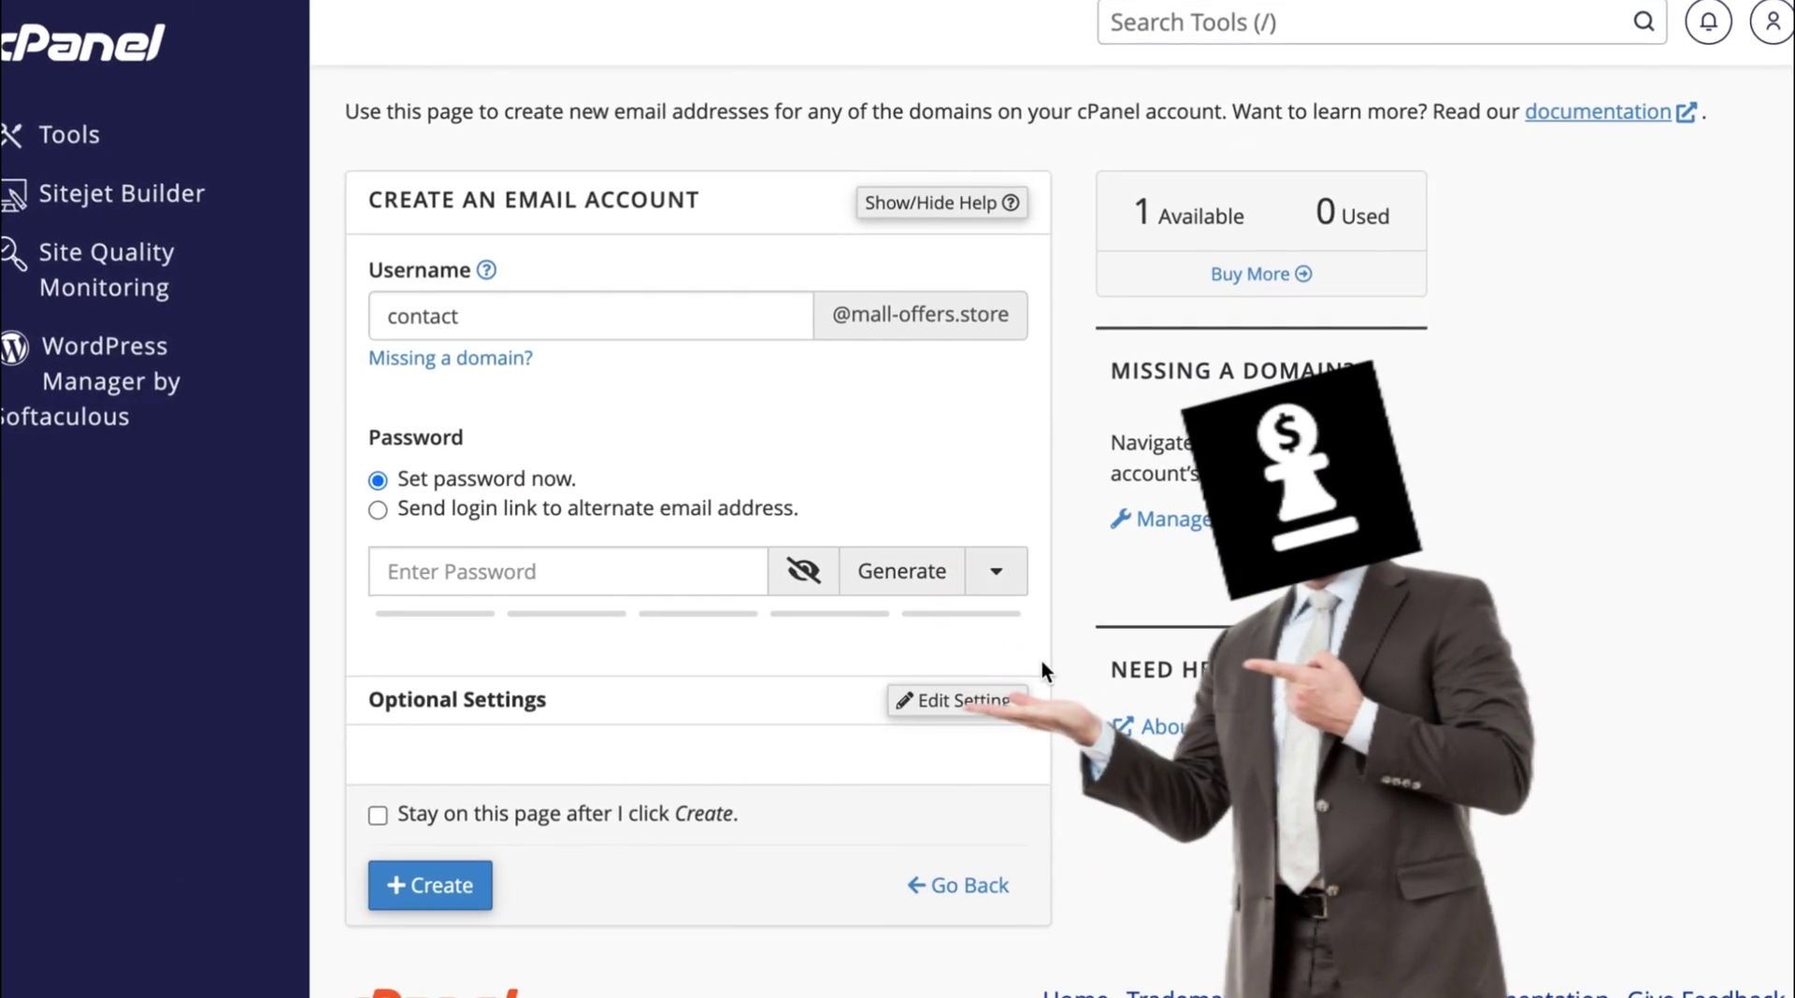
Preview creating the cPanel mailbox with a generated password and 9.77 GB storage.
{"action": "left_click", "coordinate": [902, 571]}
{"action": "left_click", "coordinate": [803, 571]}
{"action": "left_click", "coordinate": [963, 757]}
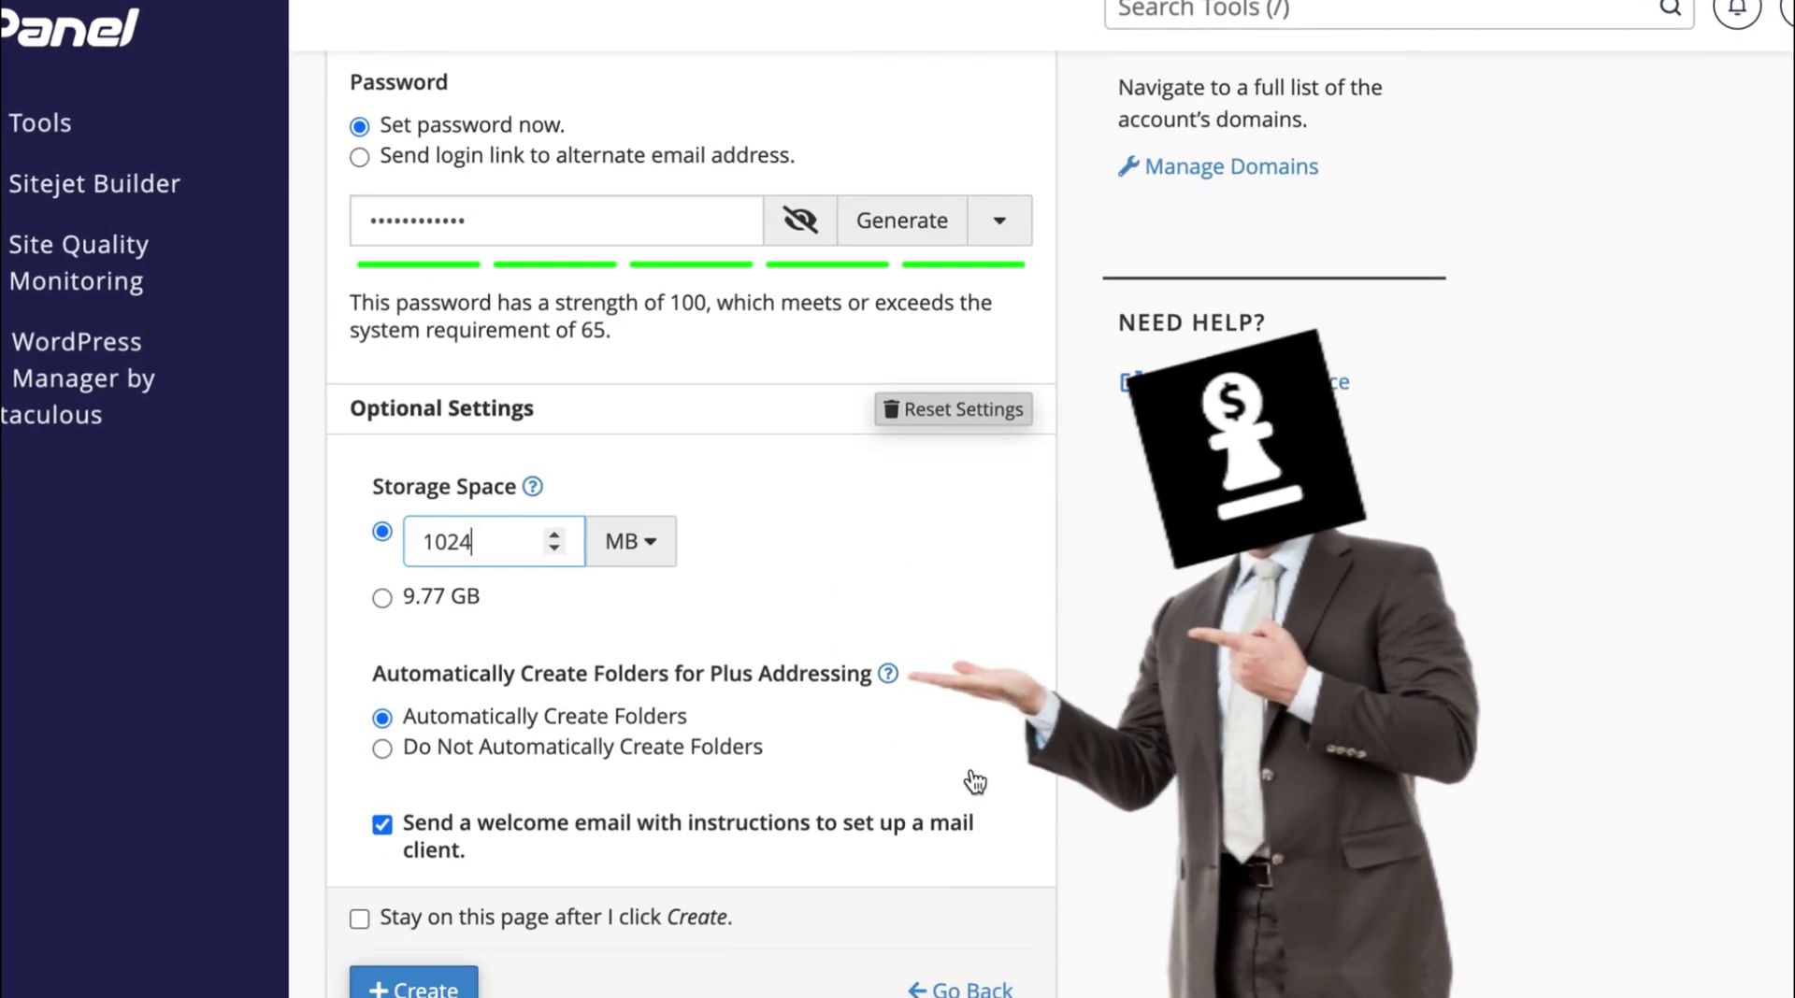
{"action": "left_click", "coordinate": [381, 599]}
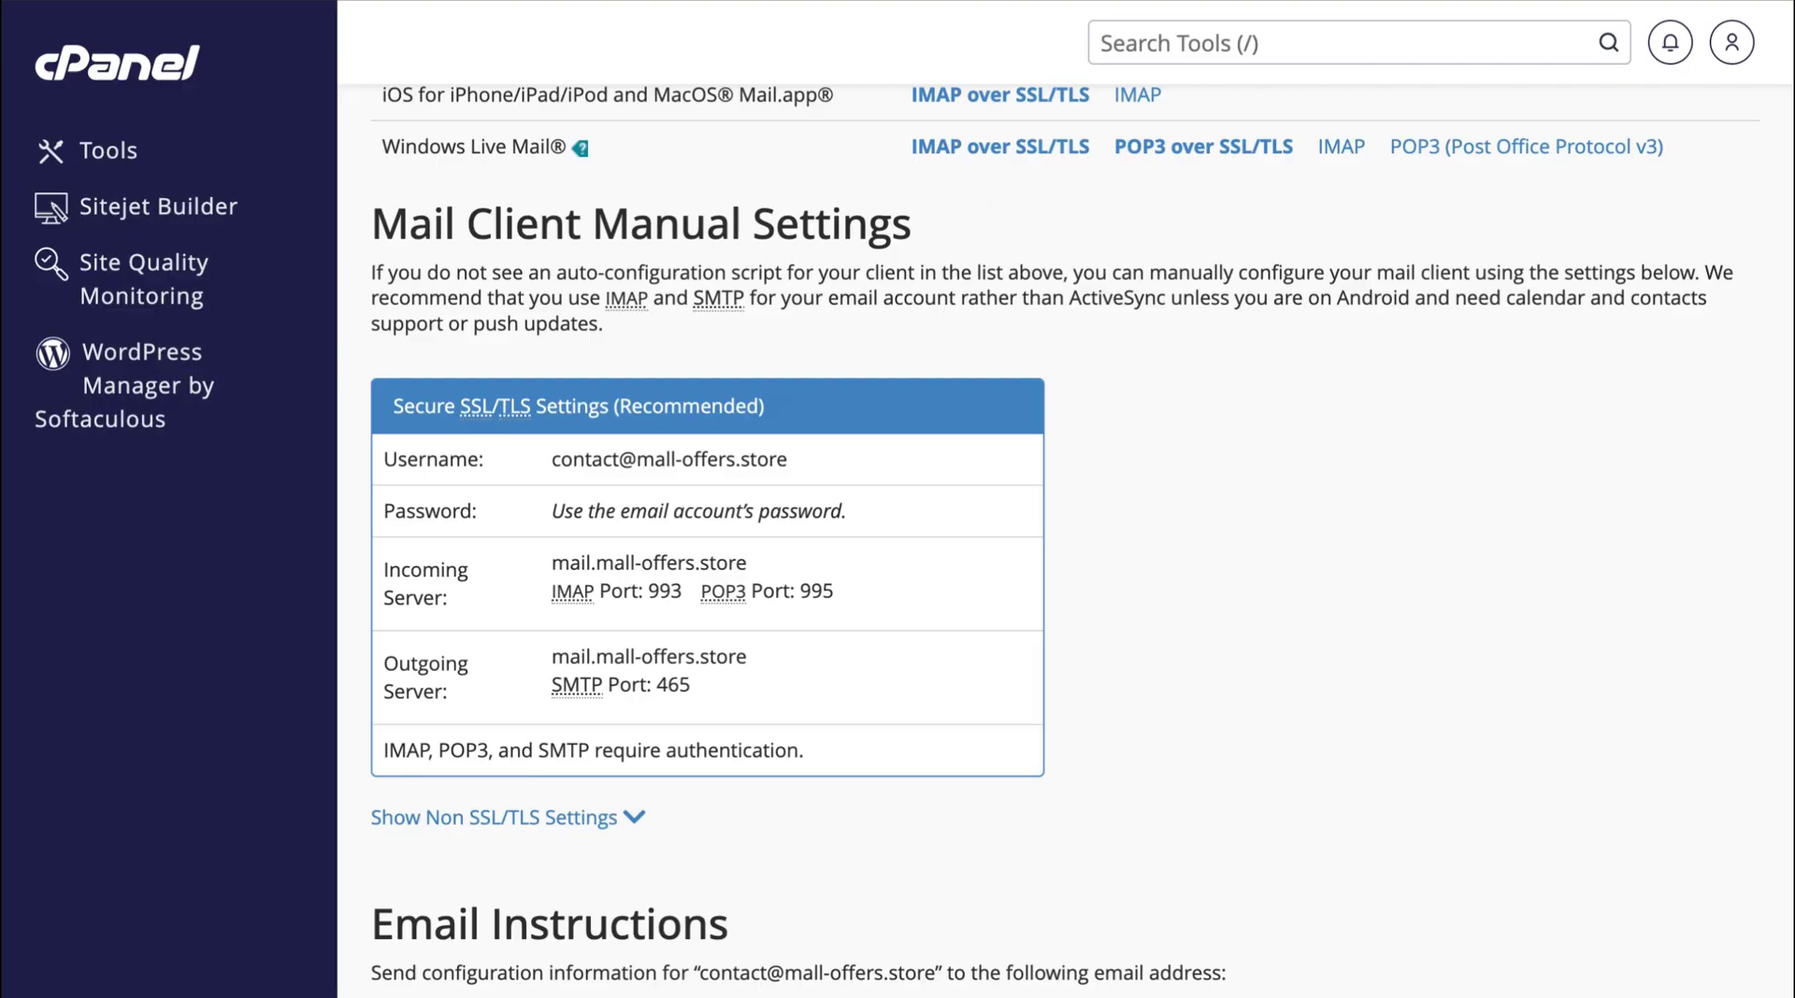
{"action": "double_click", "coordinate": [606, 458]}
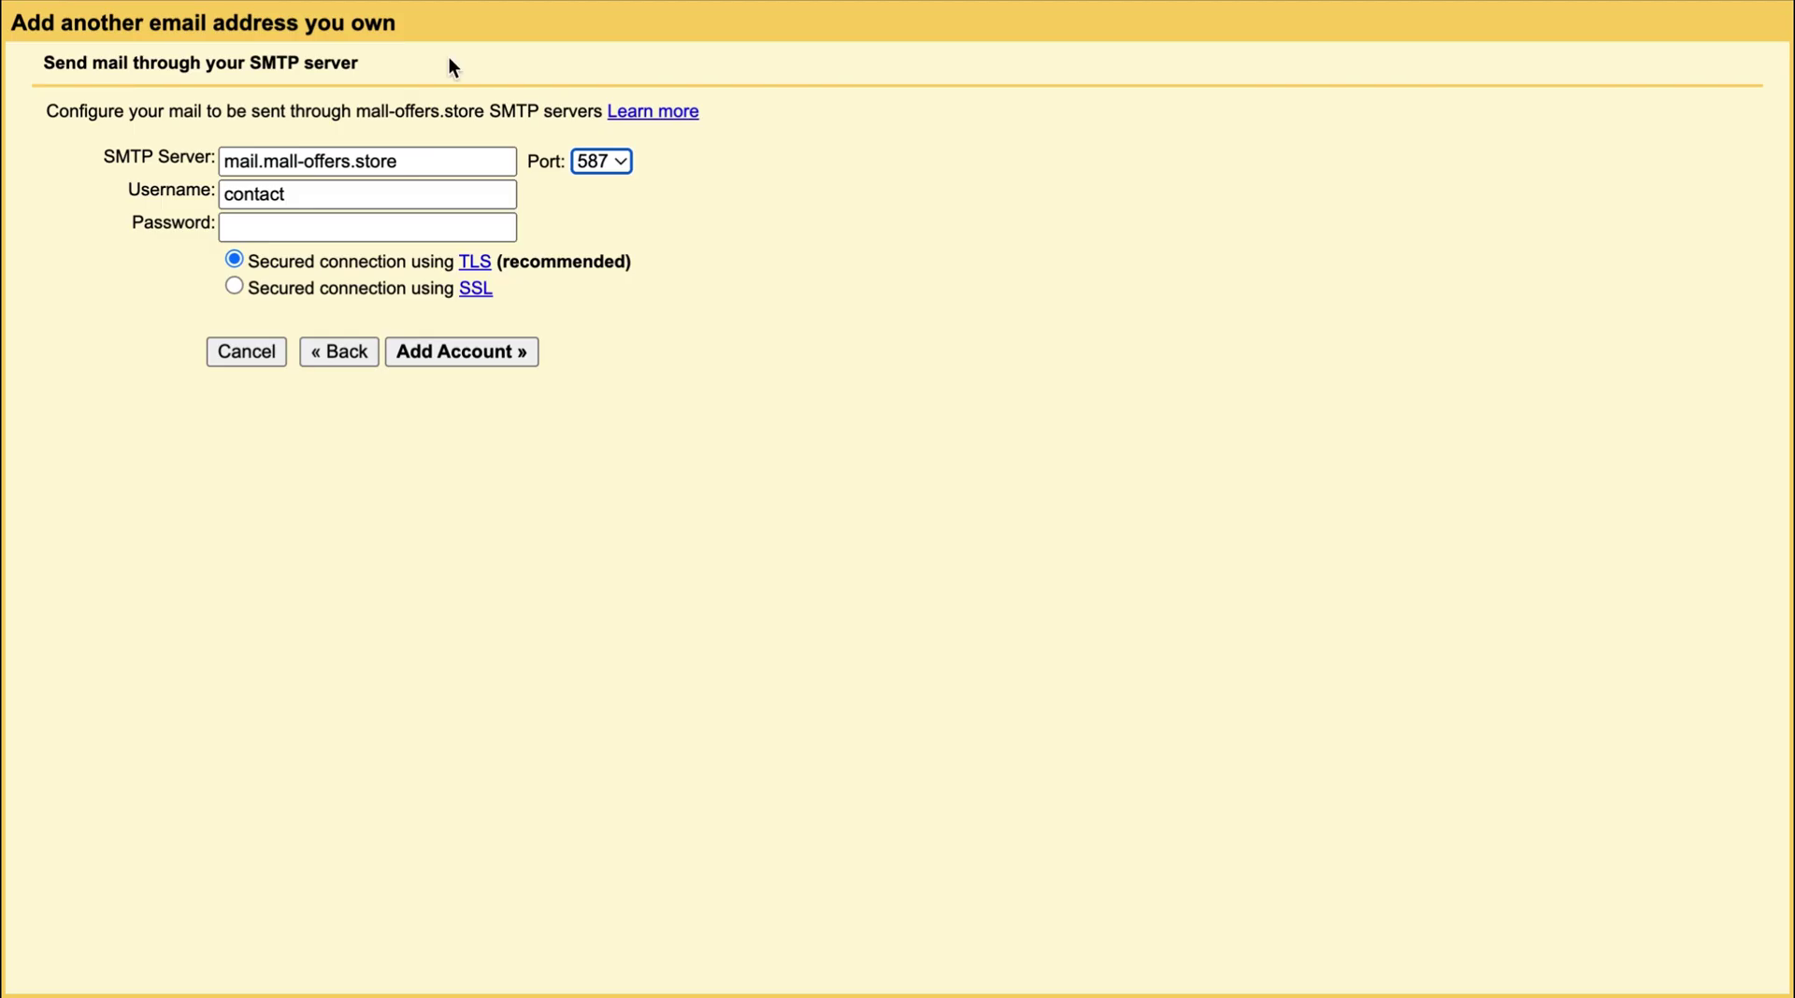
Fill Gmail's SMTP form with the full mailbox address and password, then add the account.
{"action": "double_click", "coordinate": [392, 203]}
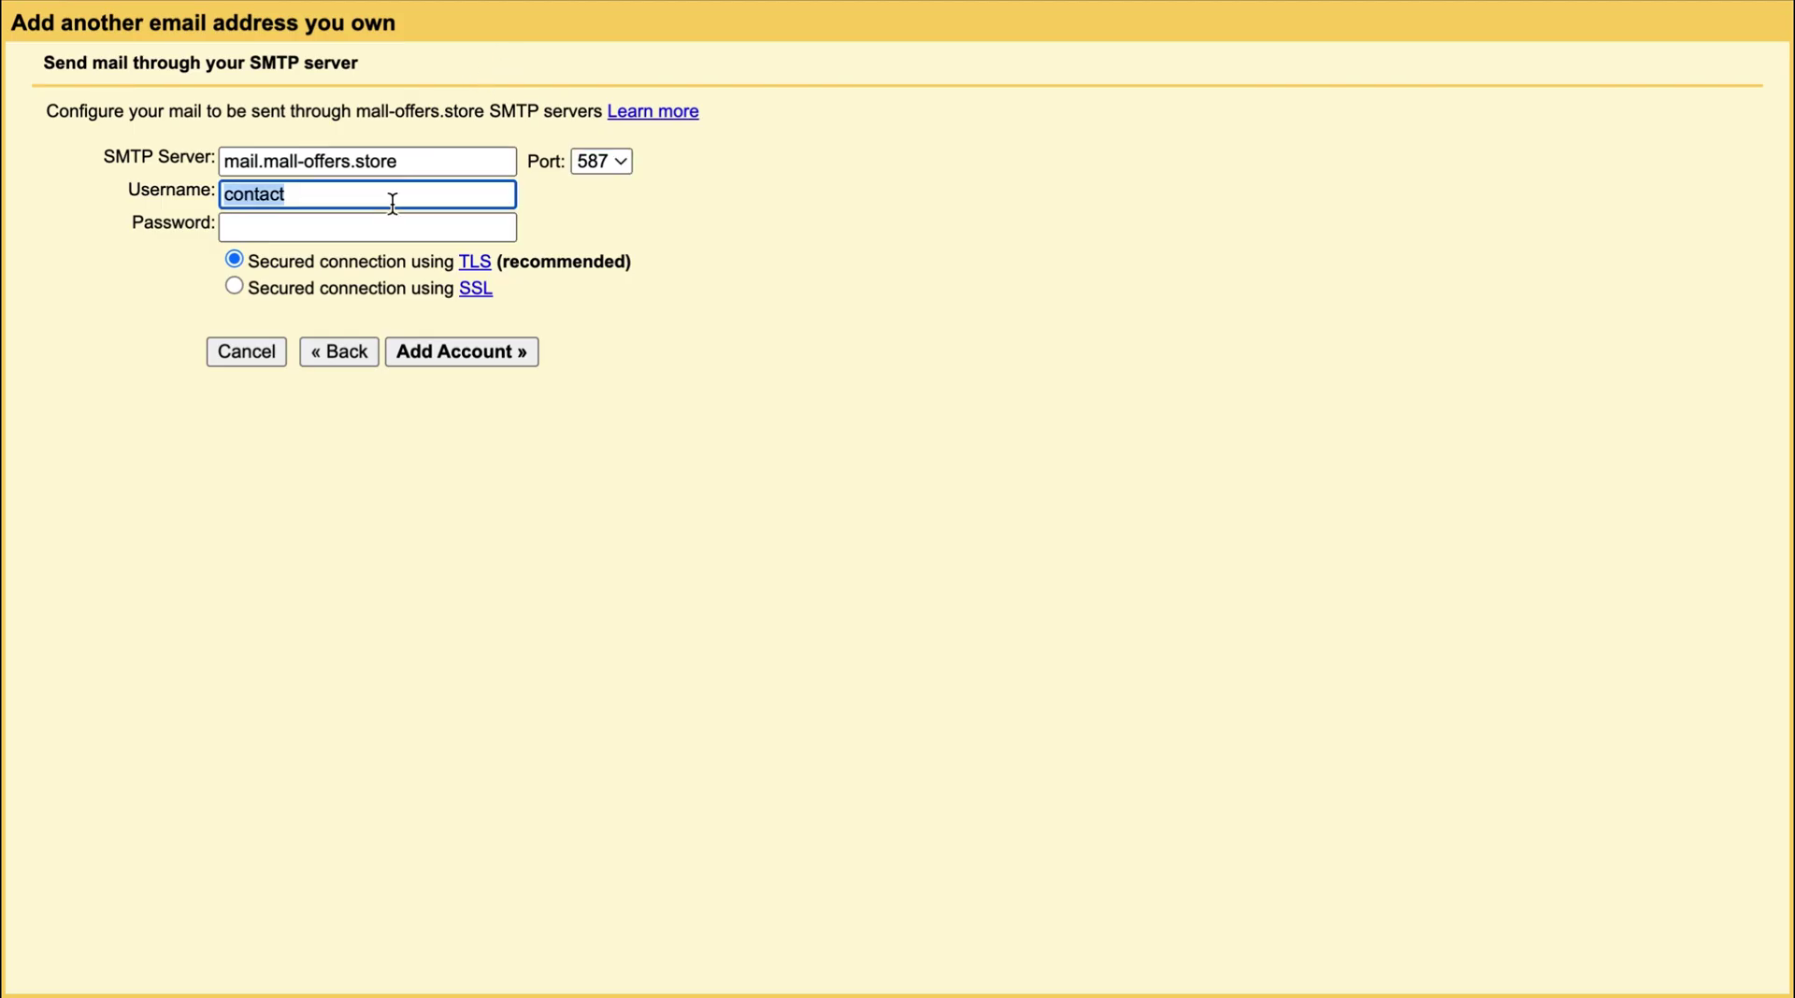
{"action": "key", "text": "super+v"}
{"action": "key", "text": "Tab"}
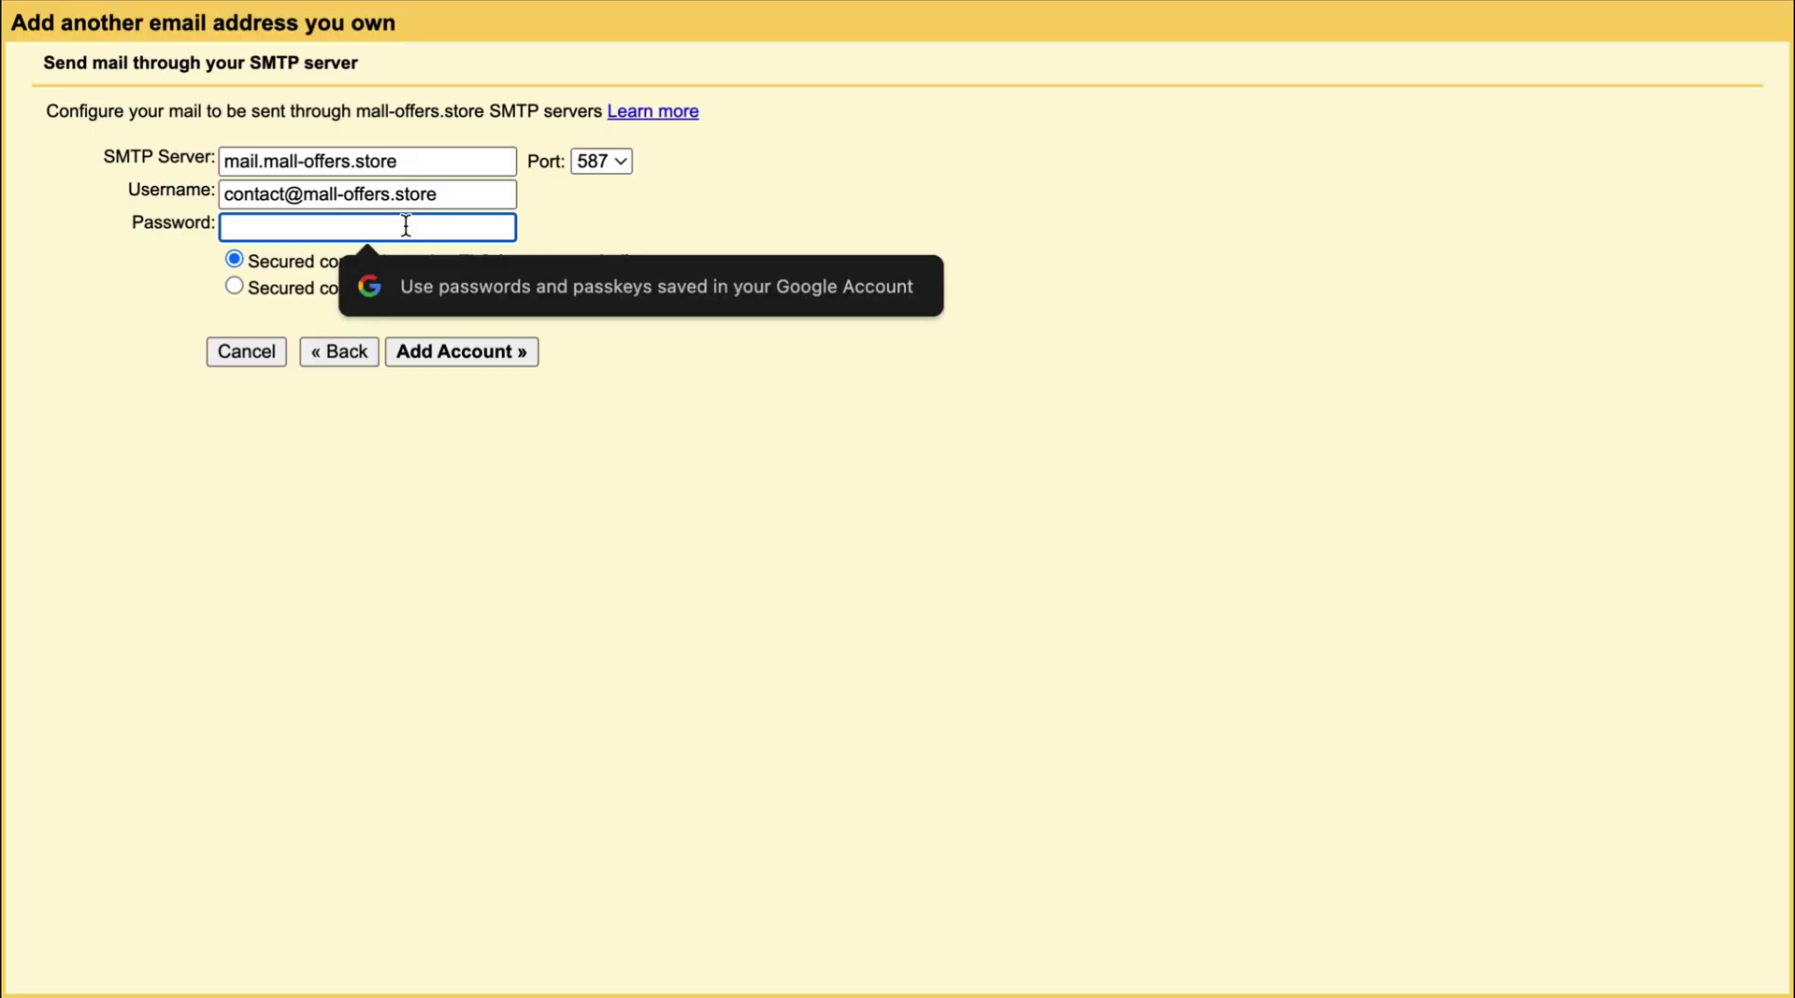
{"action": "key", "text": "super+v"}
{"action": "left_click", "coordinate": [528, 354]}
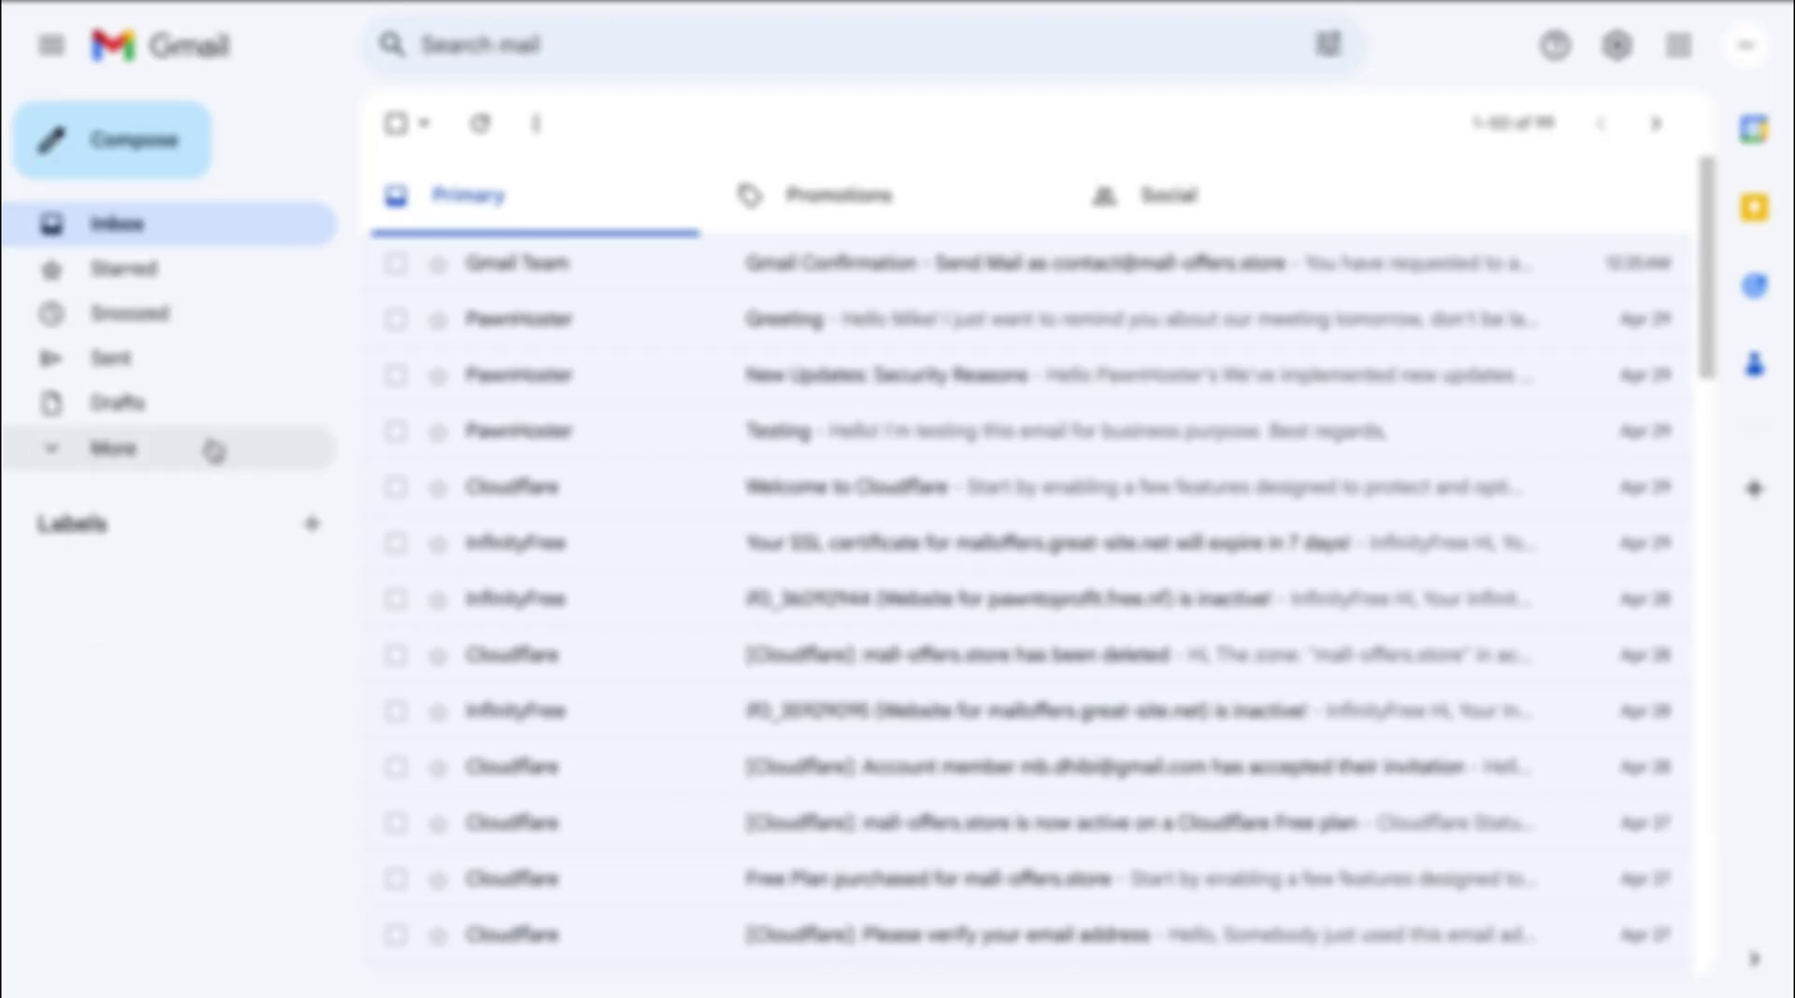
Open the Greeting email from Gmail's Spam folder.
{"action": "left_click", "coordinate": [207, 447]}
{"action": "left_click", "coordinate": [239, 675]}
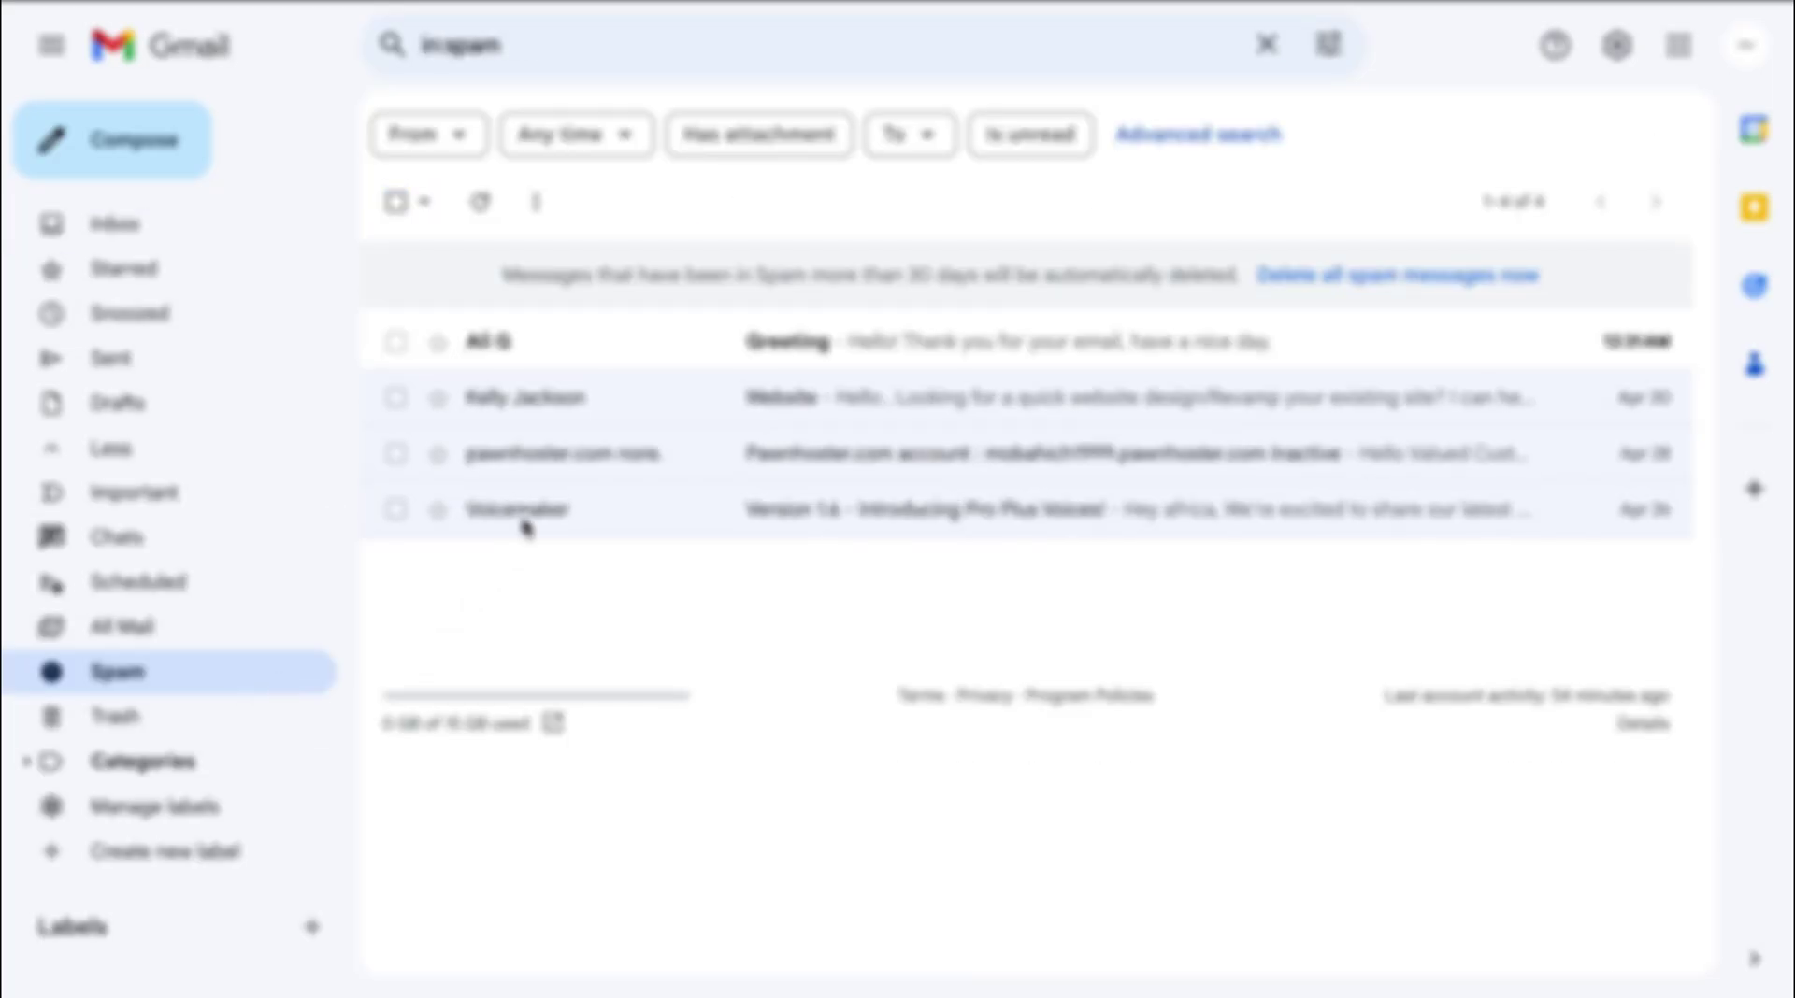
{"action": "left_click", "coordinate": [647, 348]}
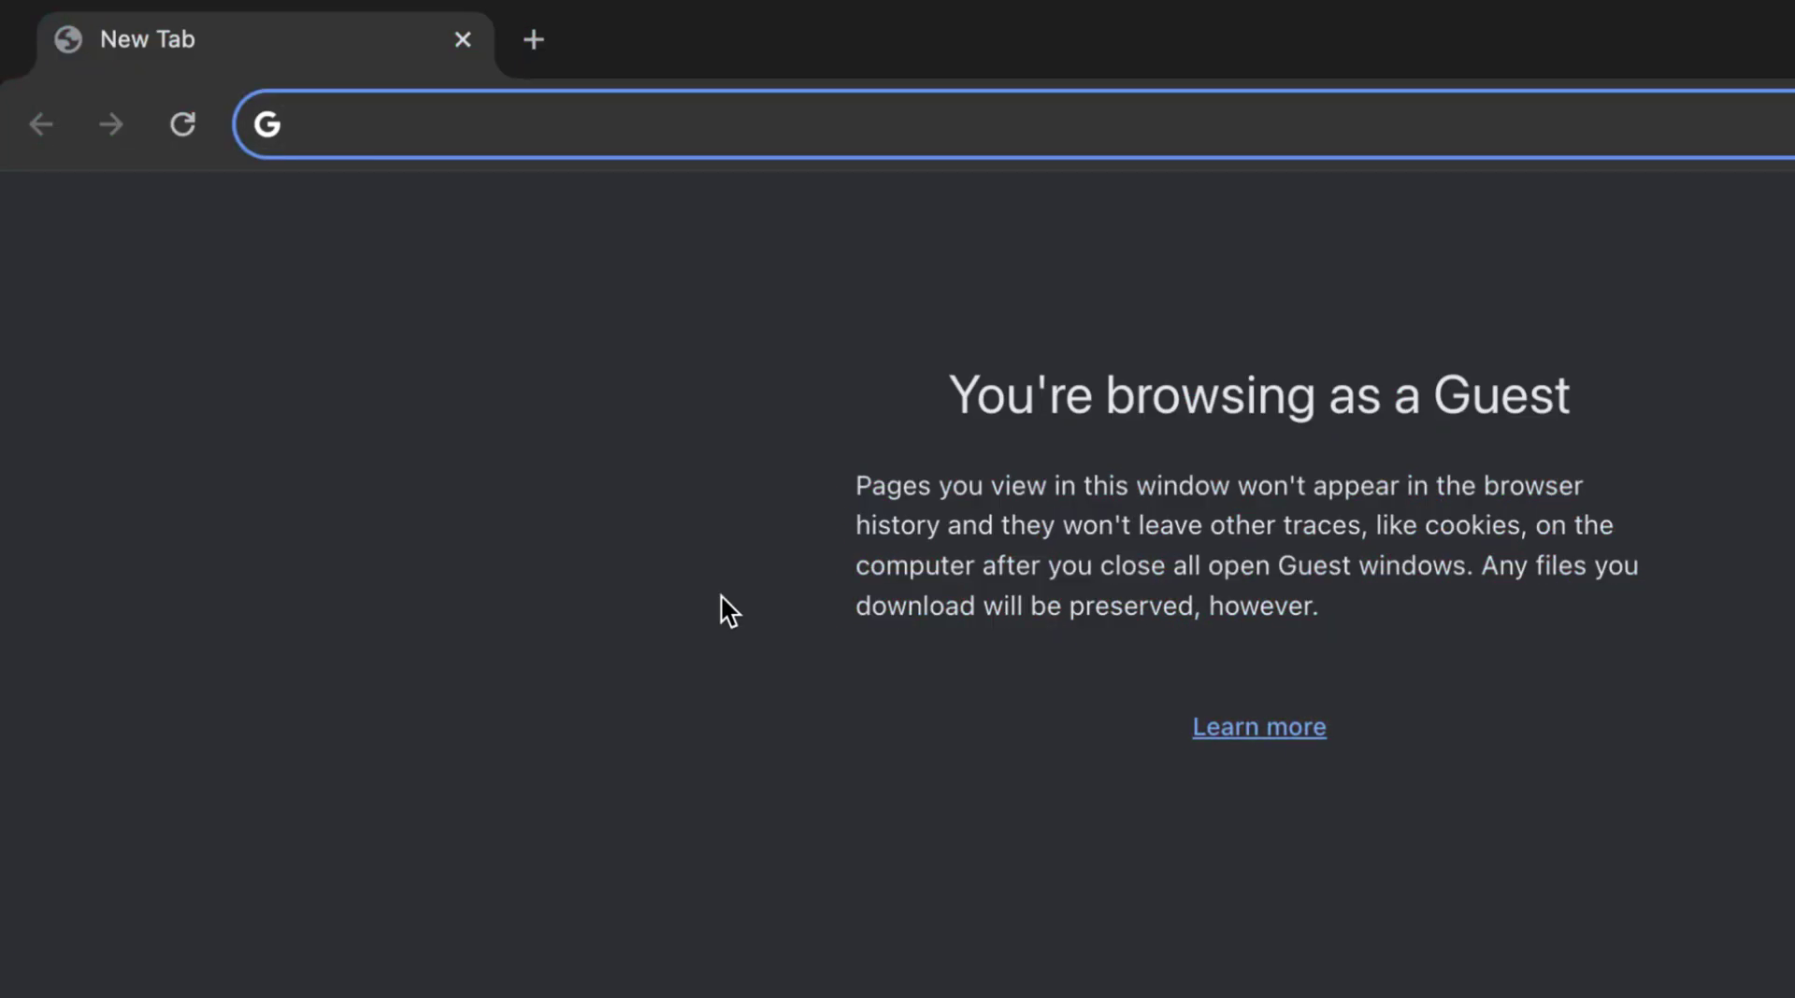
Load pawnhoster.com in Chrome to reach the client login.
{"action": "type", "text": "pawnhoster.com"}
{"action": "key", "text": "Return"}
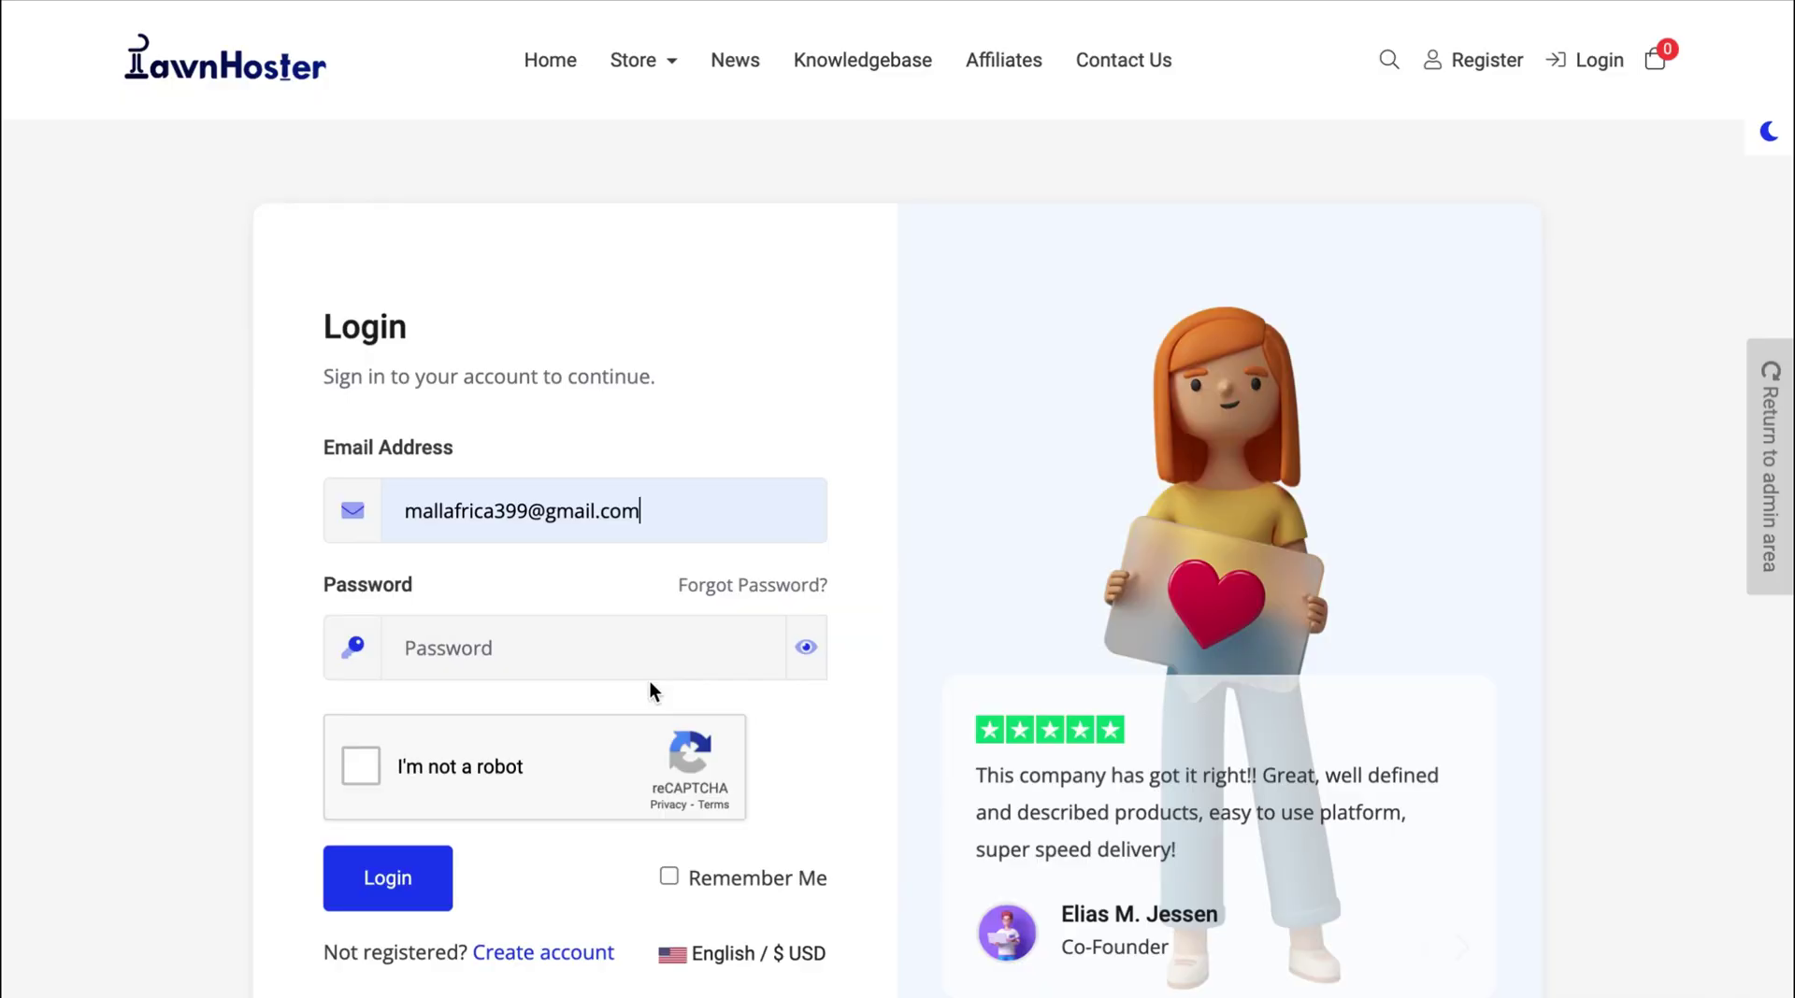
Log in to PawnHoster with the account password and captcha, then open cPanel for the hosting.
{"action": "left_click", "coordinate": [597, 657]}
{"action": "type", "text": "•"}
{"action": "left_click", "coordinate": [361, 766]}
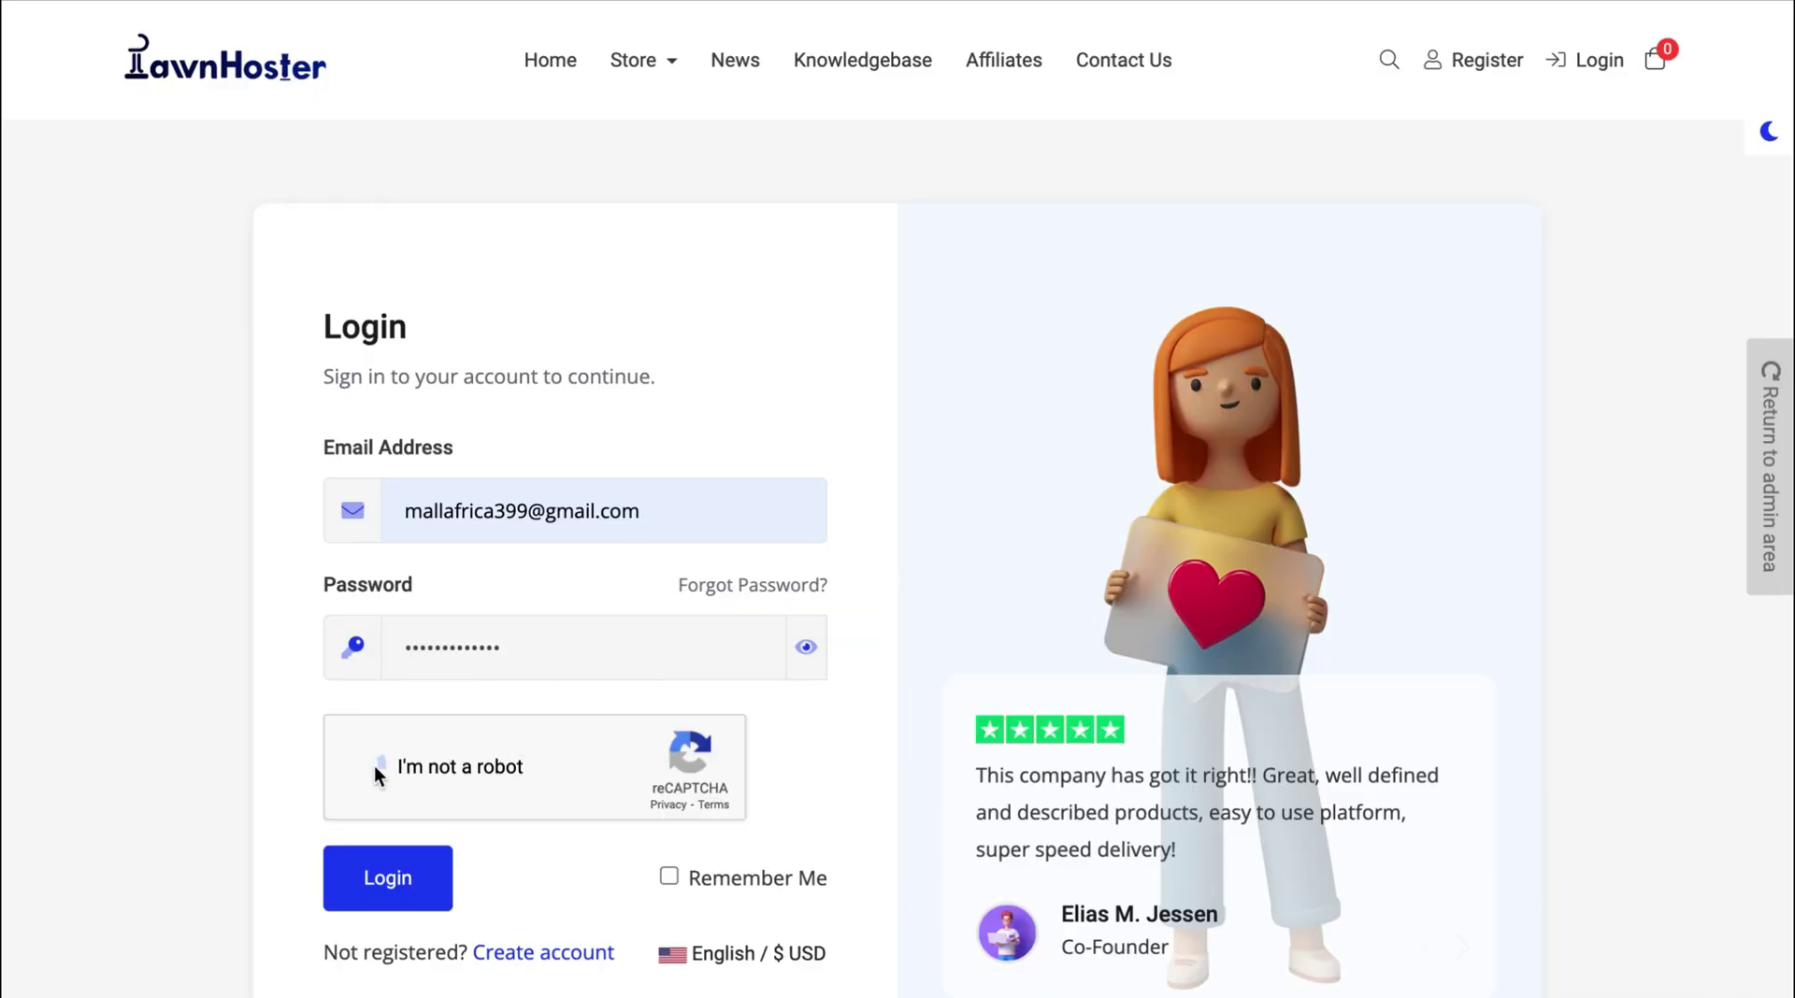
{"action": "left_click", "coordinate": [402, 893]}
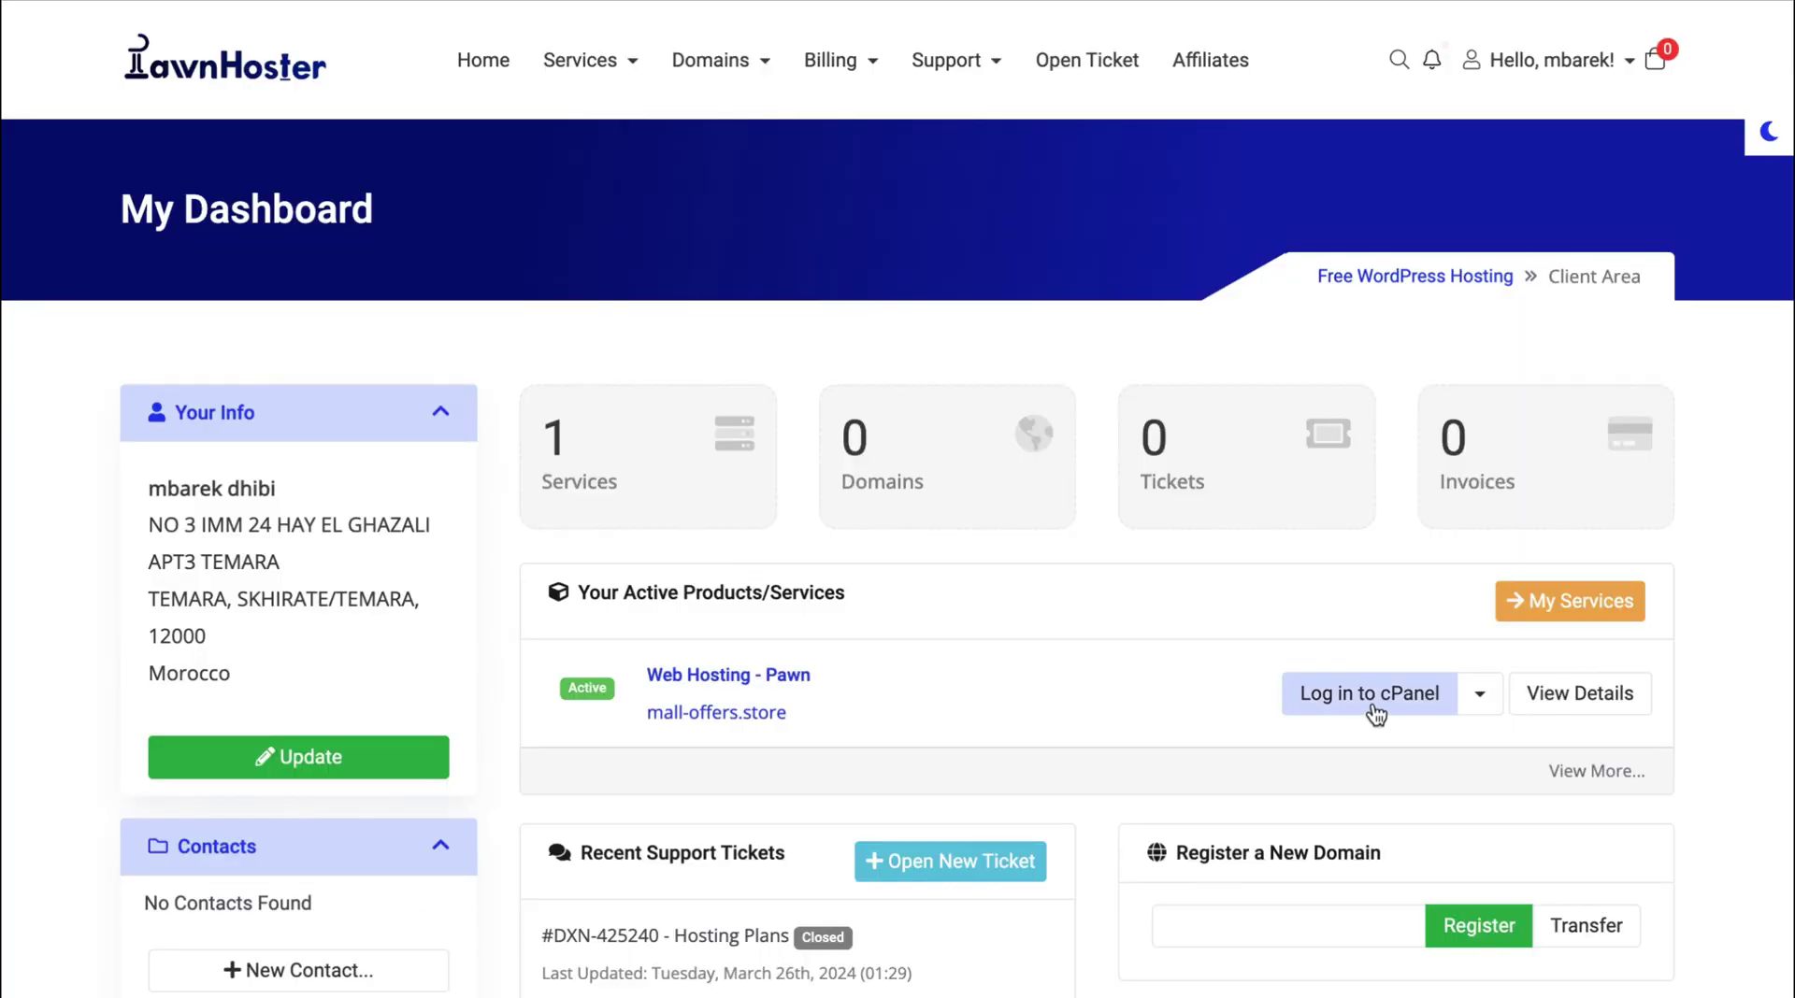
{"action": "left_click", "coordinate": [1372, 703]}
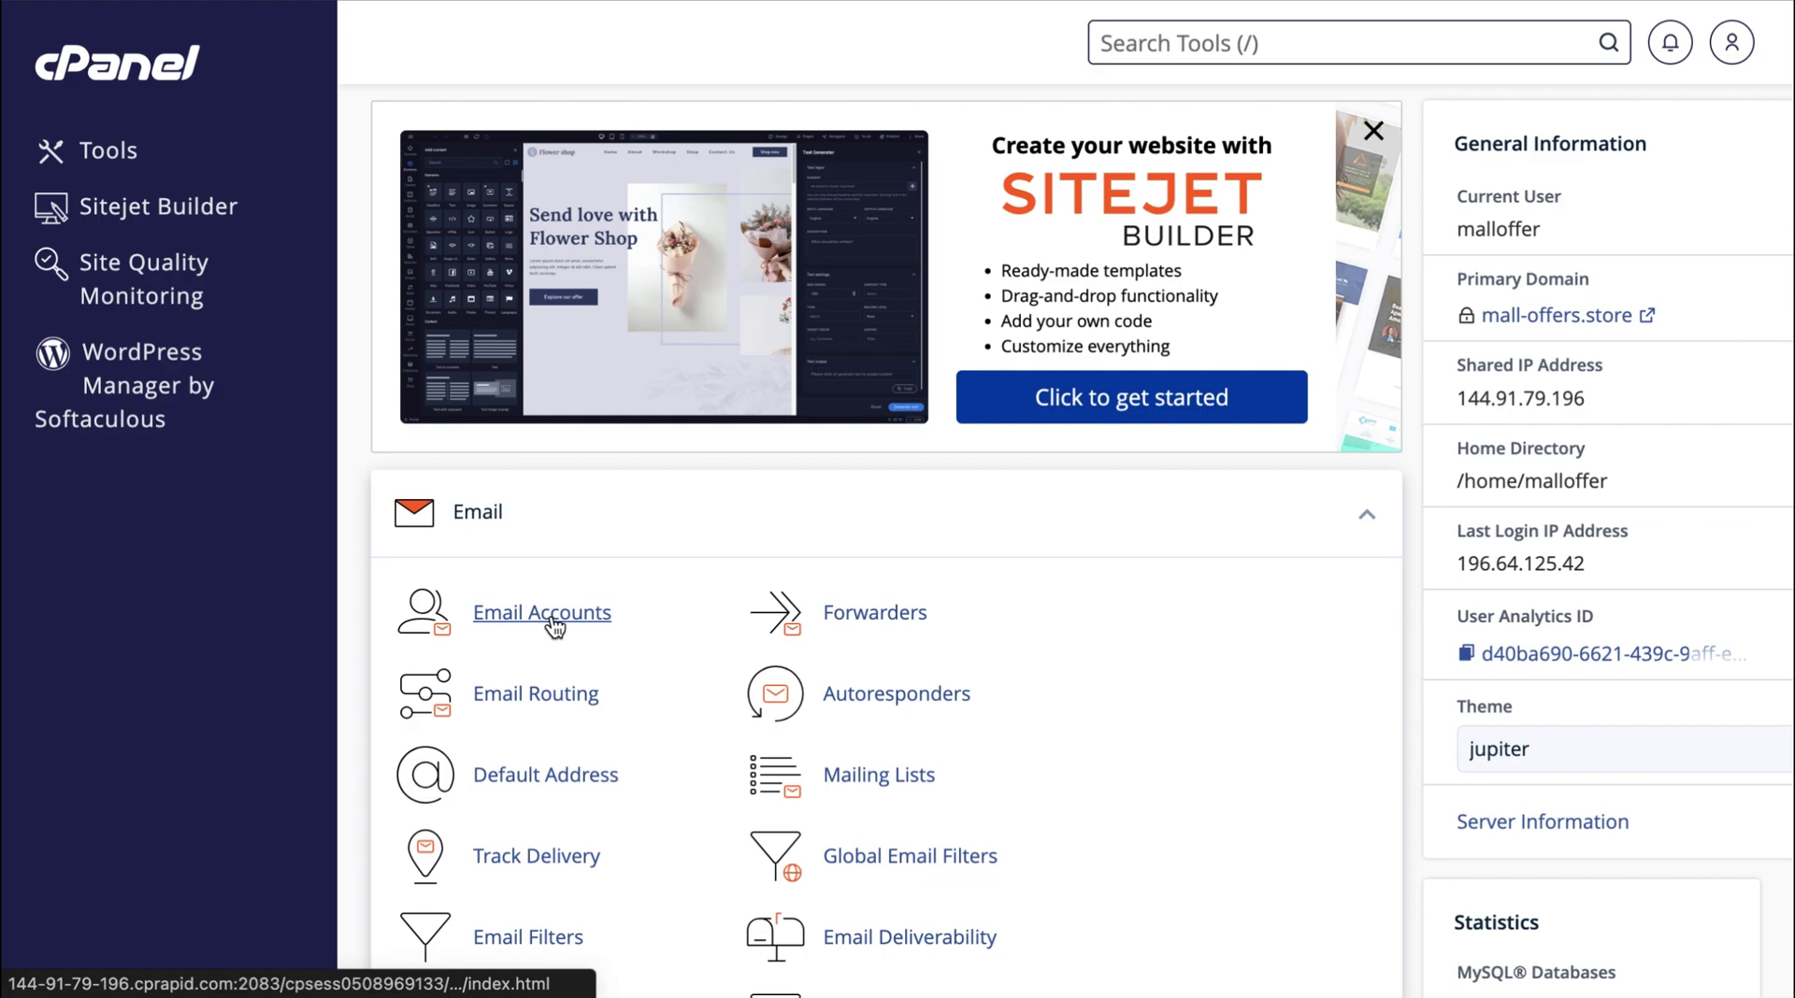
Start a new email account with the username contact.
{"action": "left_click", "coordinate": [542, 725]}
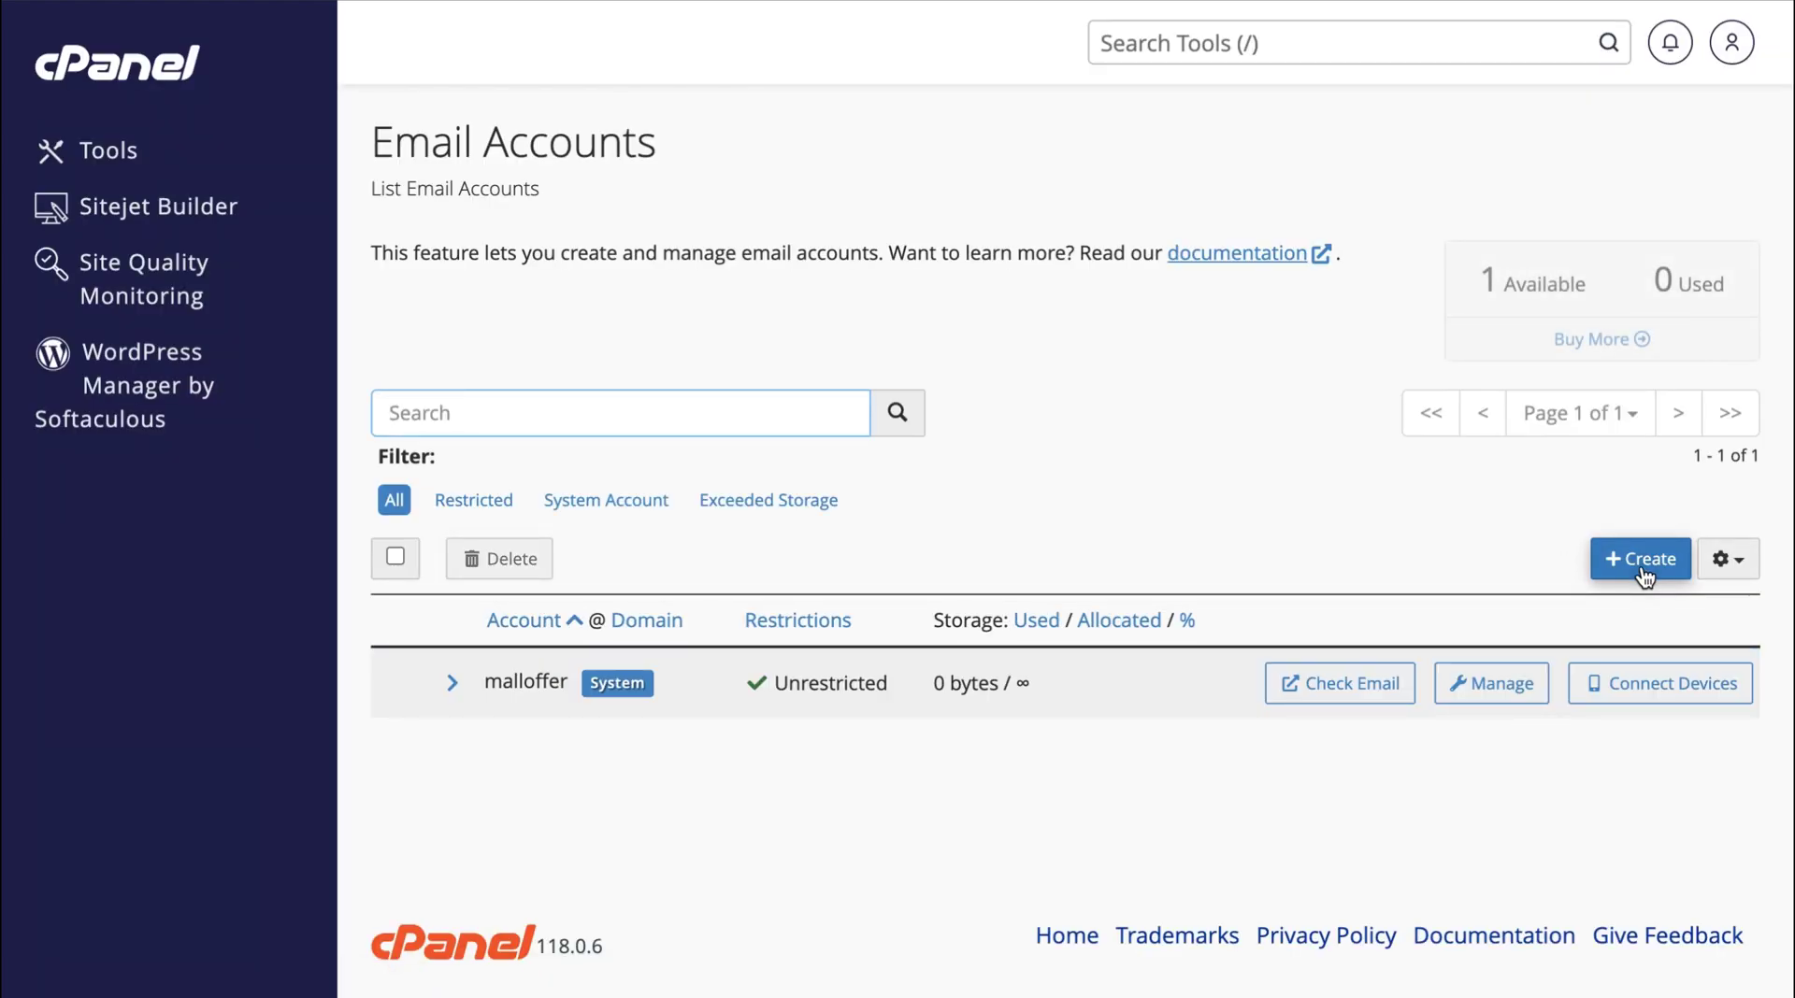
{"action": "left_click", "coordinate": [1642, 566]}
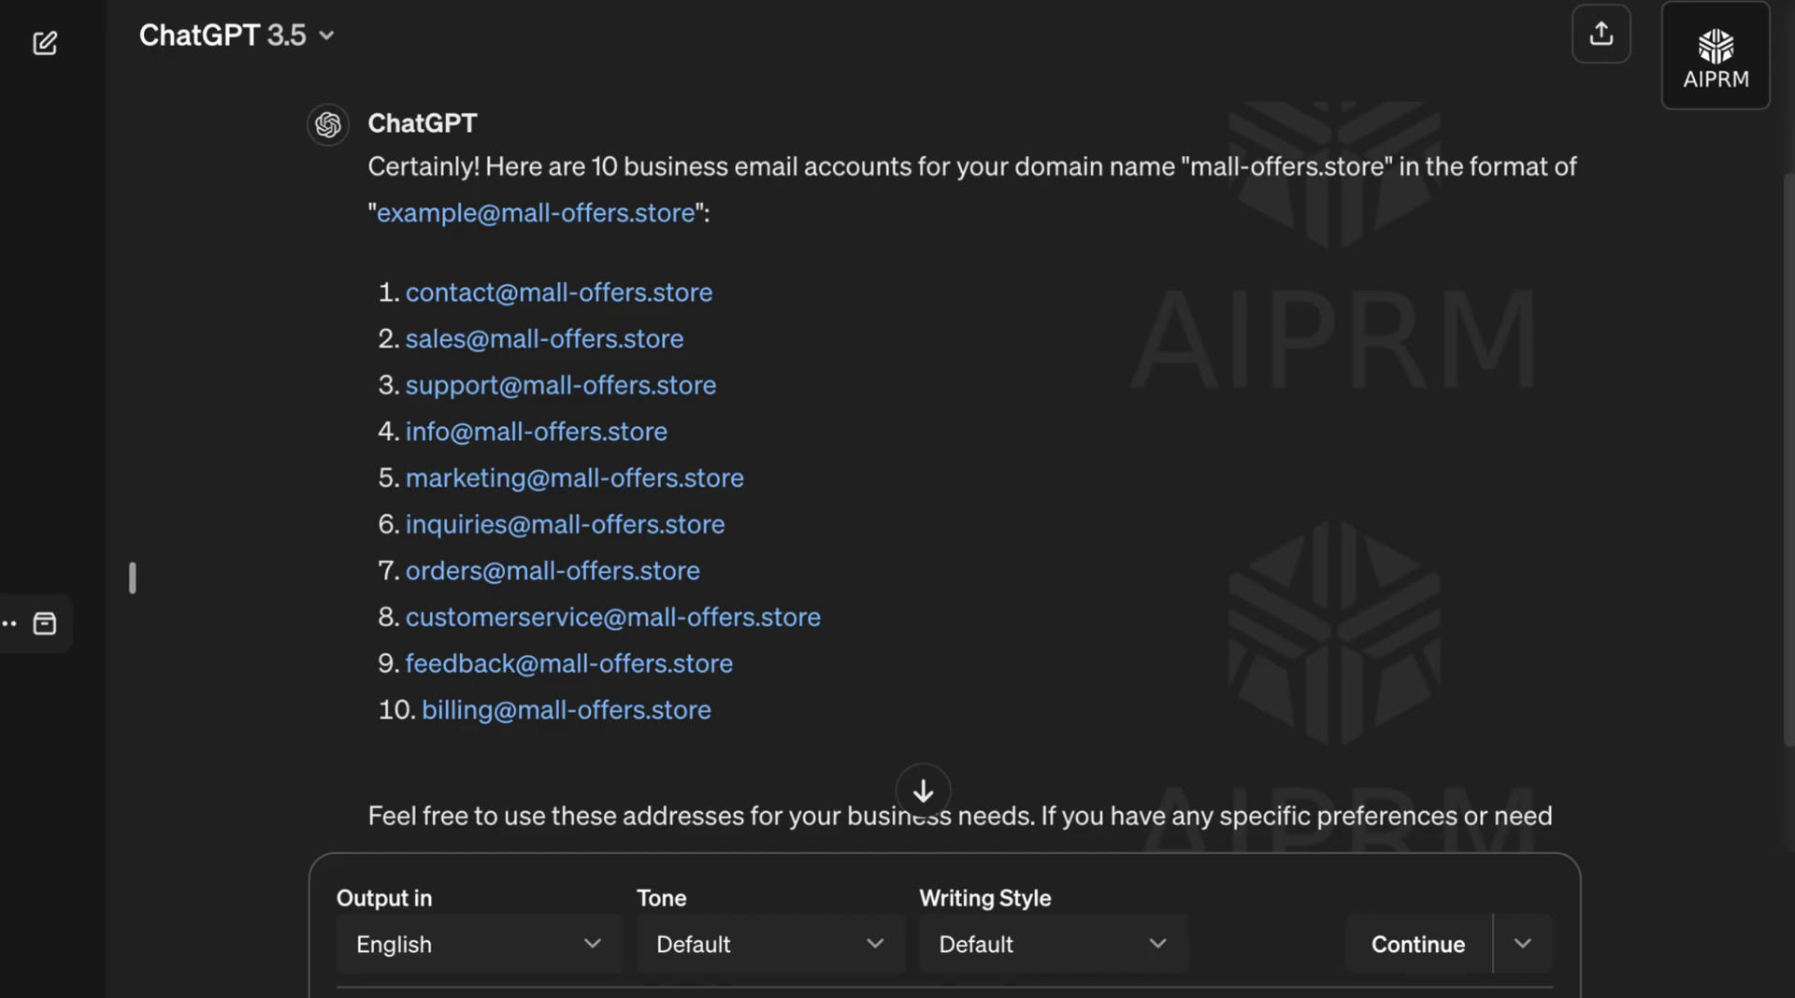
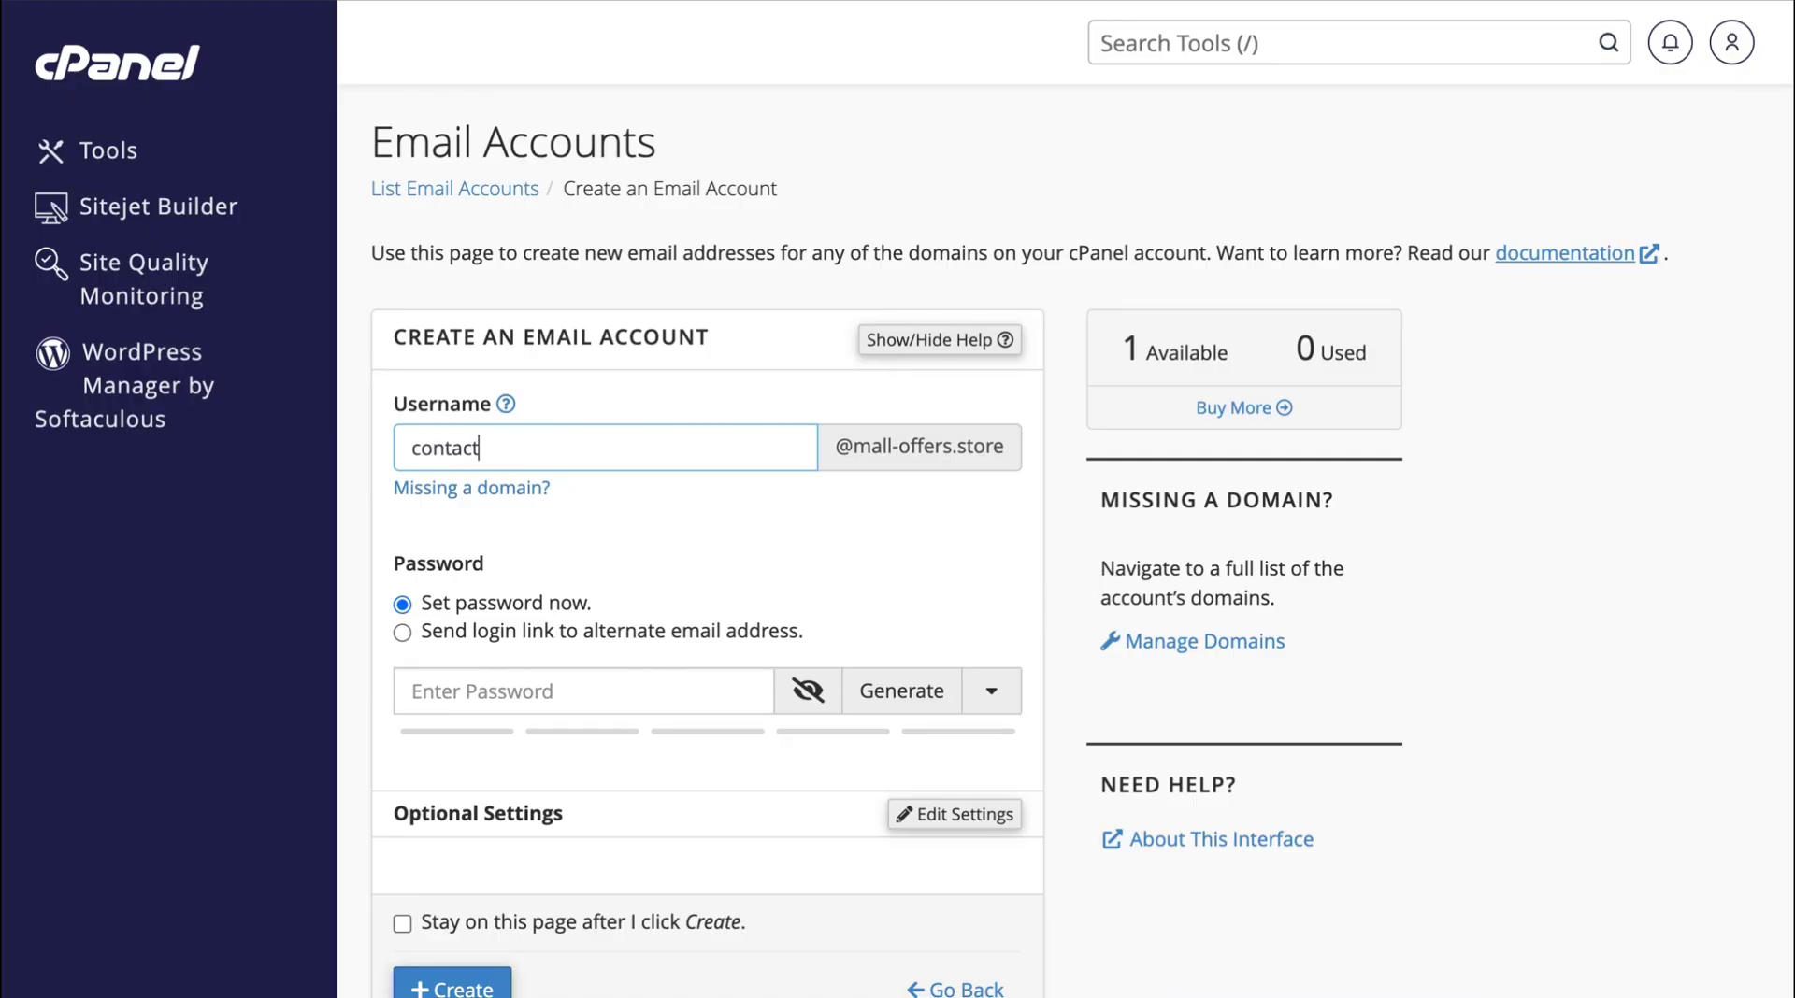
{"action": "left_click", "coordinate": [848, 515]}
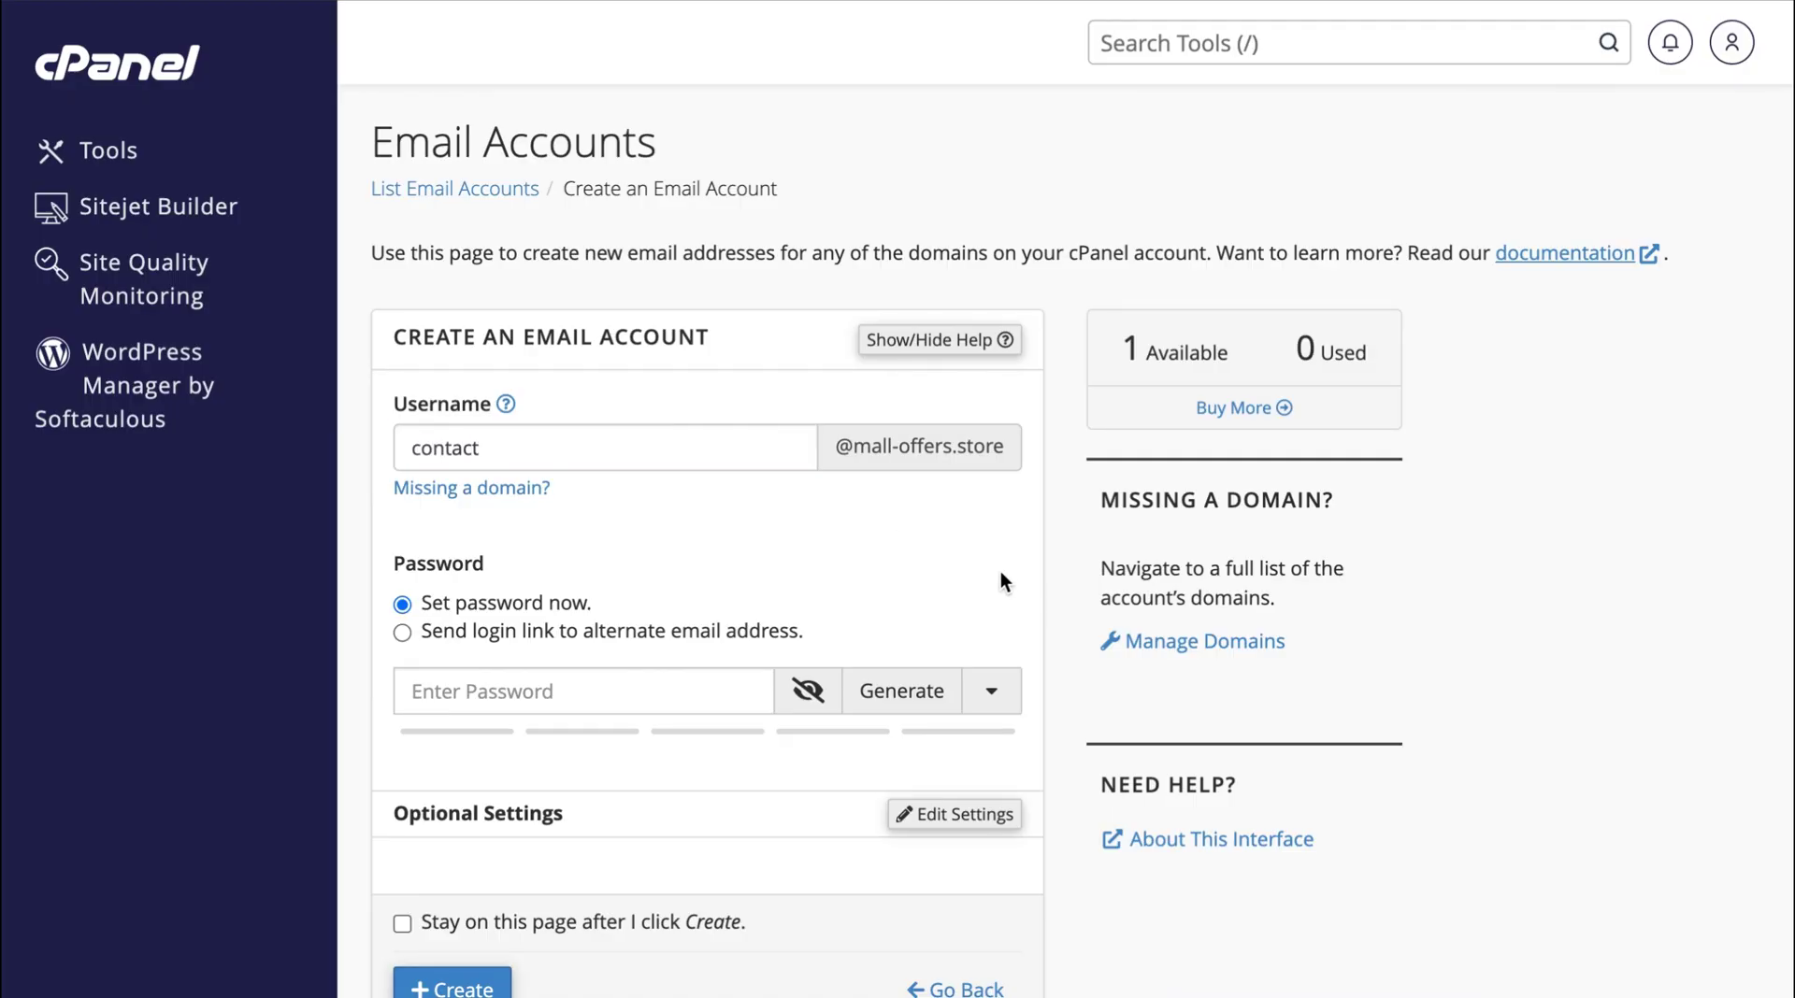
Generate a strong password, choose 9.77 GB storage, and create the mailbox.
{"action": "scroll", "coordinate": [1001, 570], "scroll_direction": "down", "scroll_amount": 2}
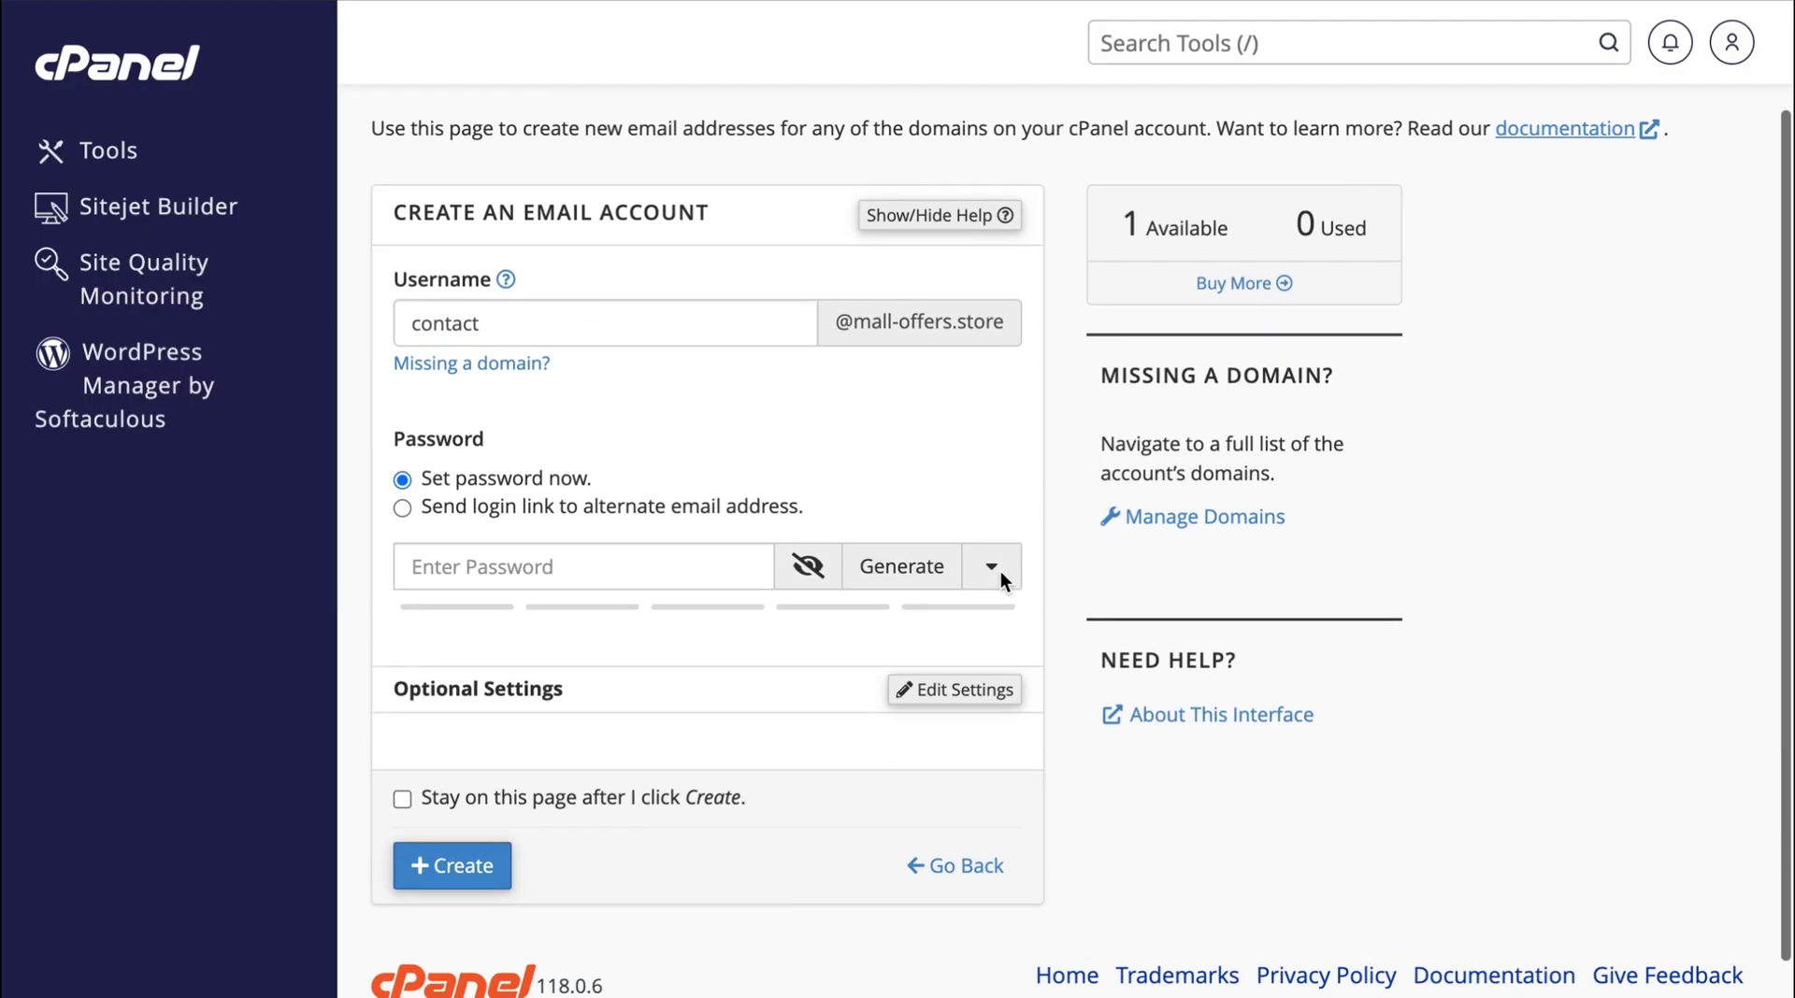
{"action": "left_click", "coordinate": [911, 575]}
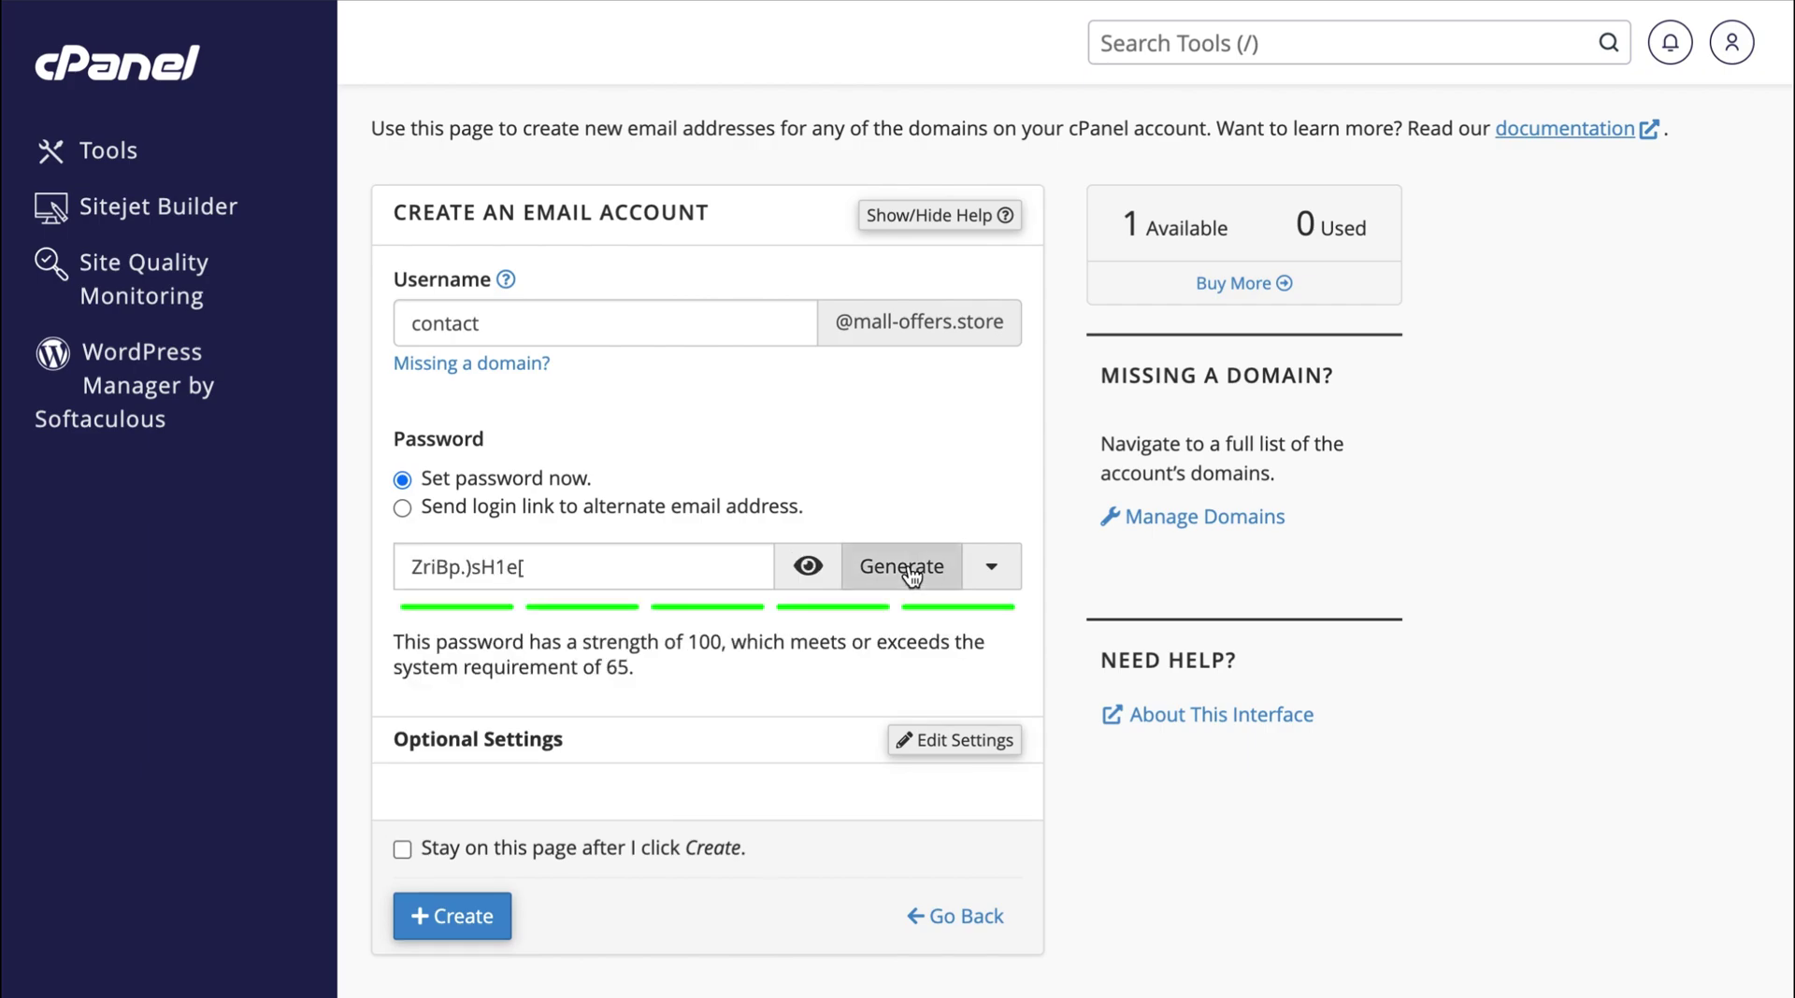
{"action": "left_click", "coordinate": [807, 566]}
{"action": "left_click", "coordinate": [963, 748]}
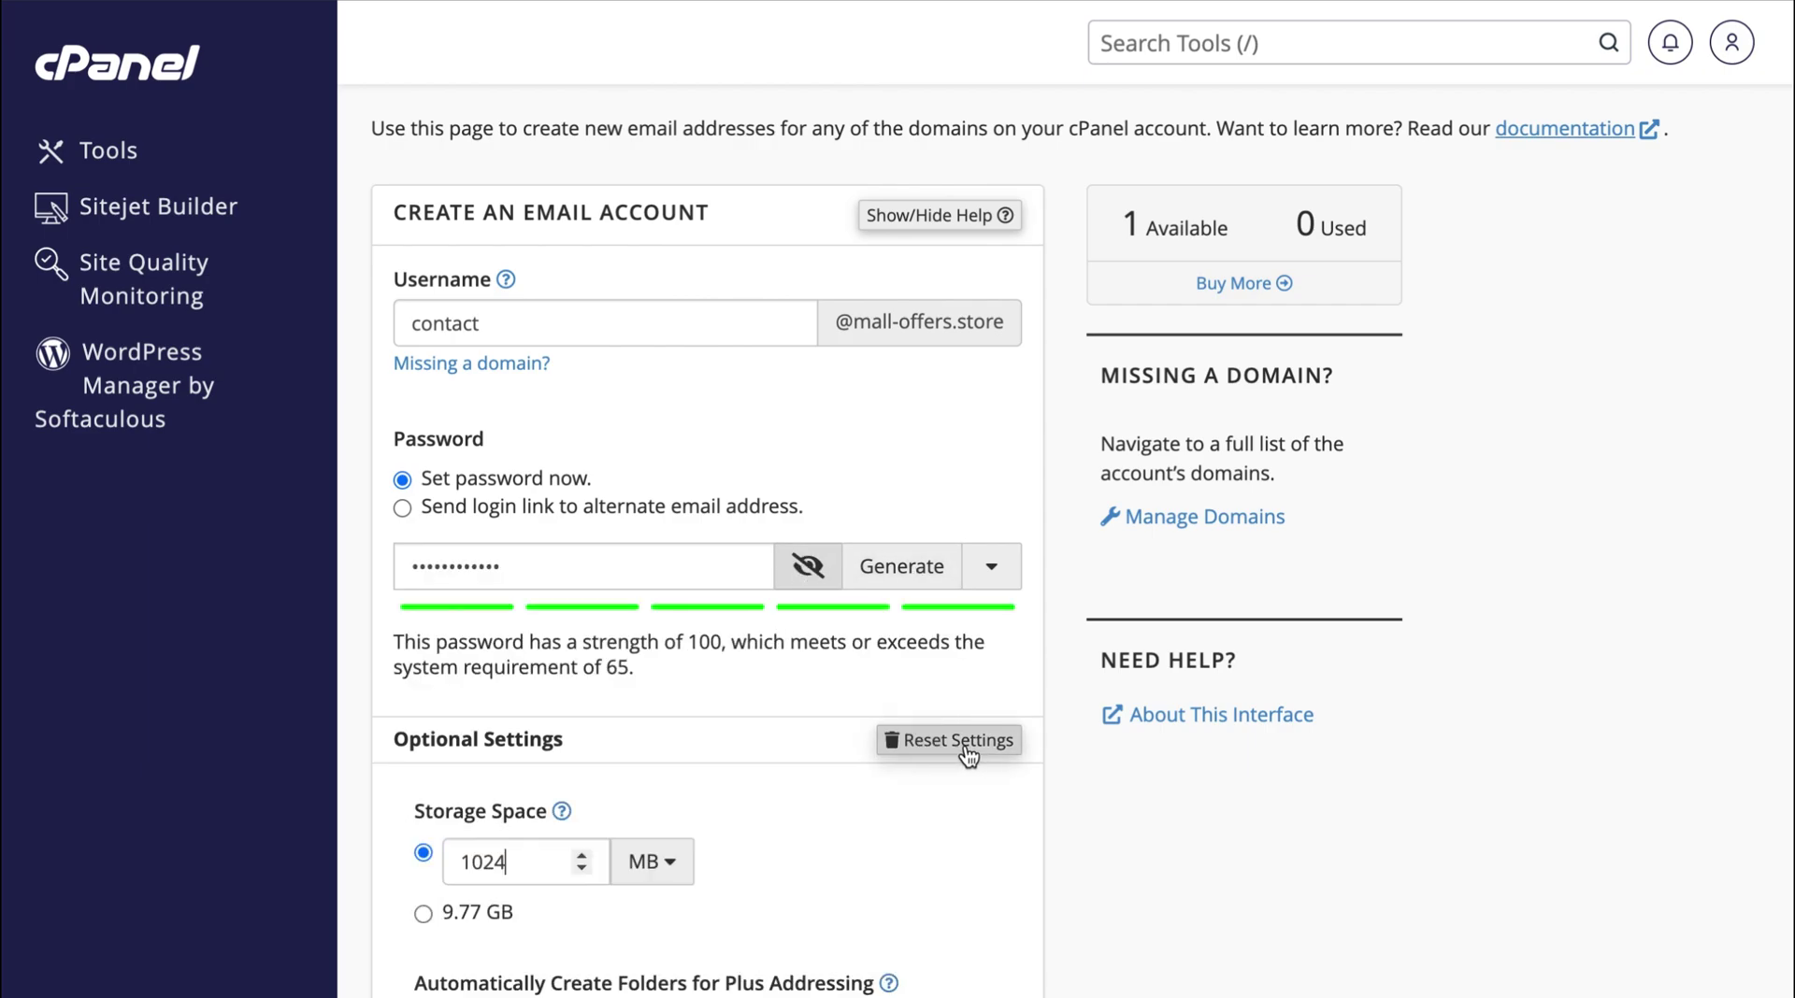
{"action": "scroll", "coordinate": [968, 756], "scroll_direction": "down", "scroll_amount": 3}
{"action": "left_click", "coordinate": [810, 606]}
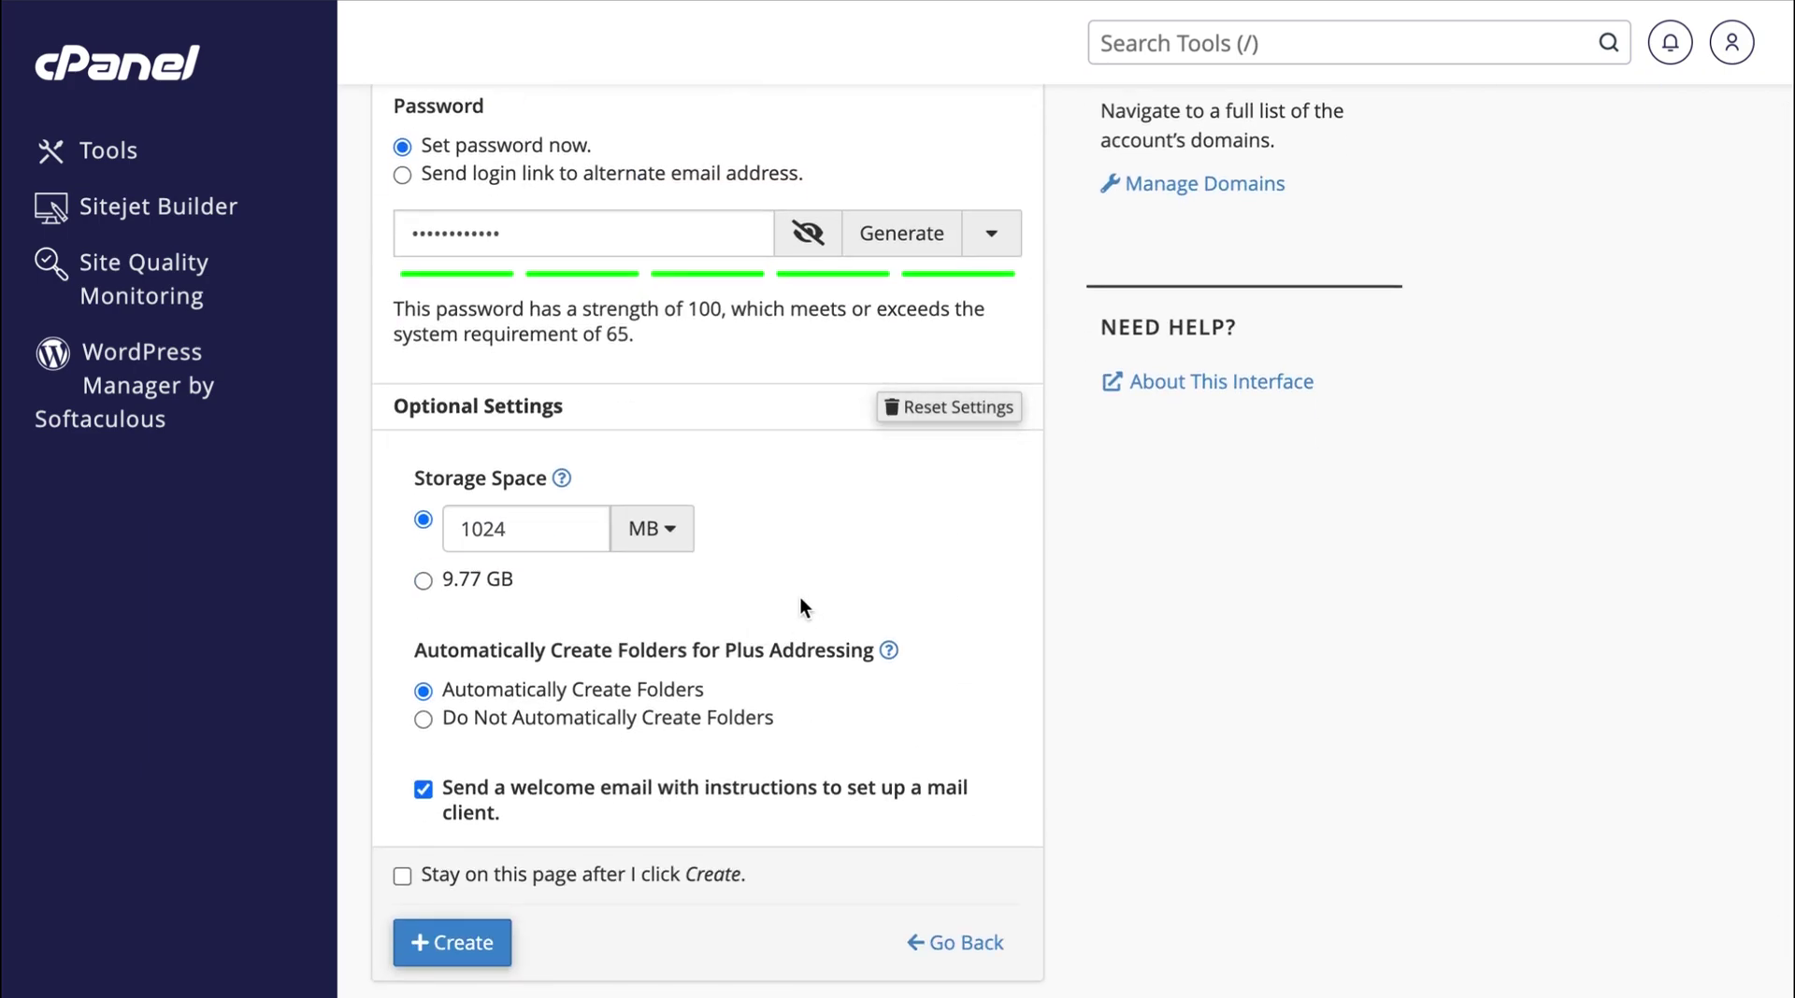
{"action": "left_click", "coordinate": [472, 584]}
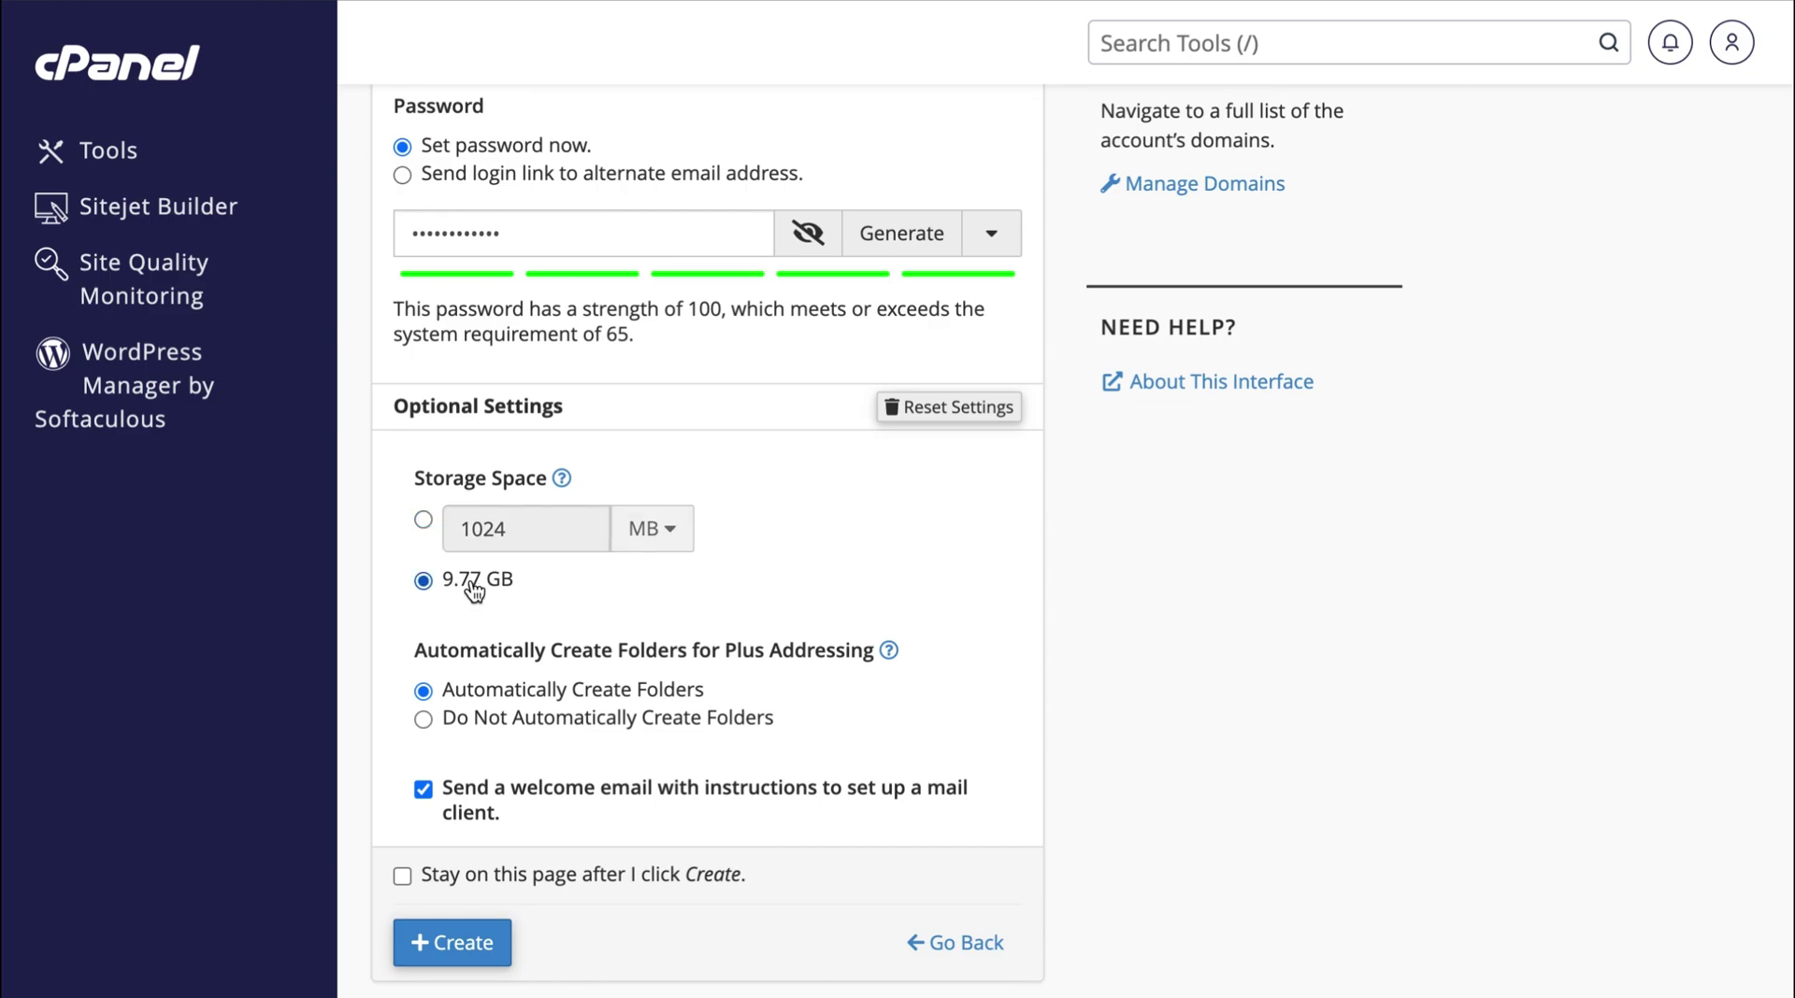
{"action": "left_click", "coordinate": [458, 940]}
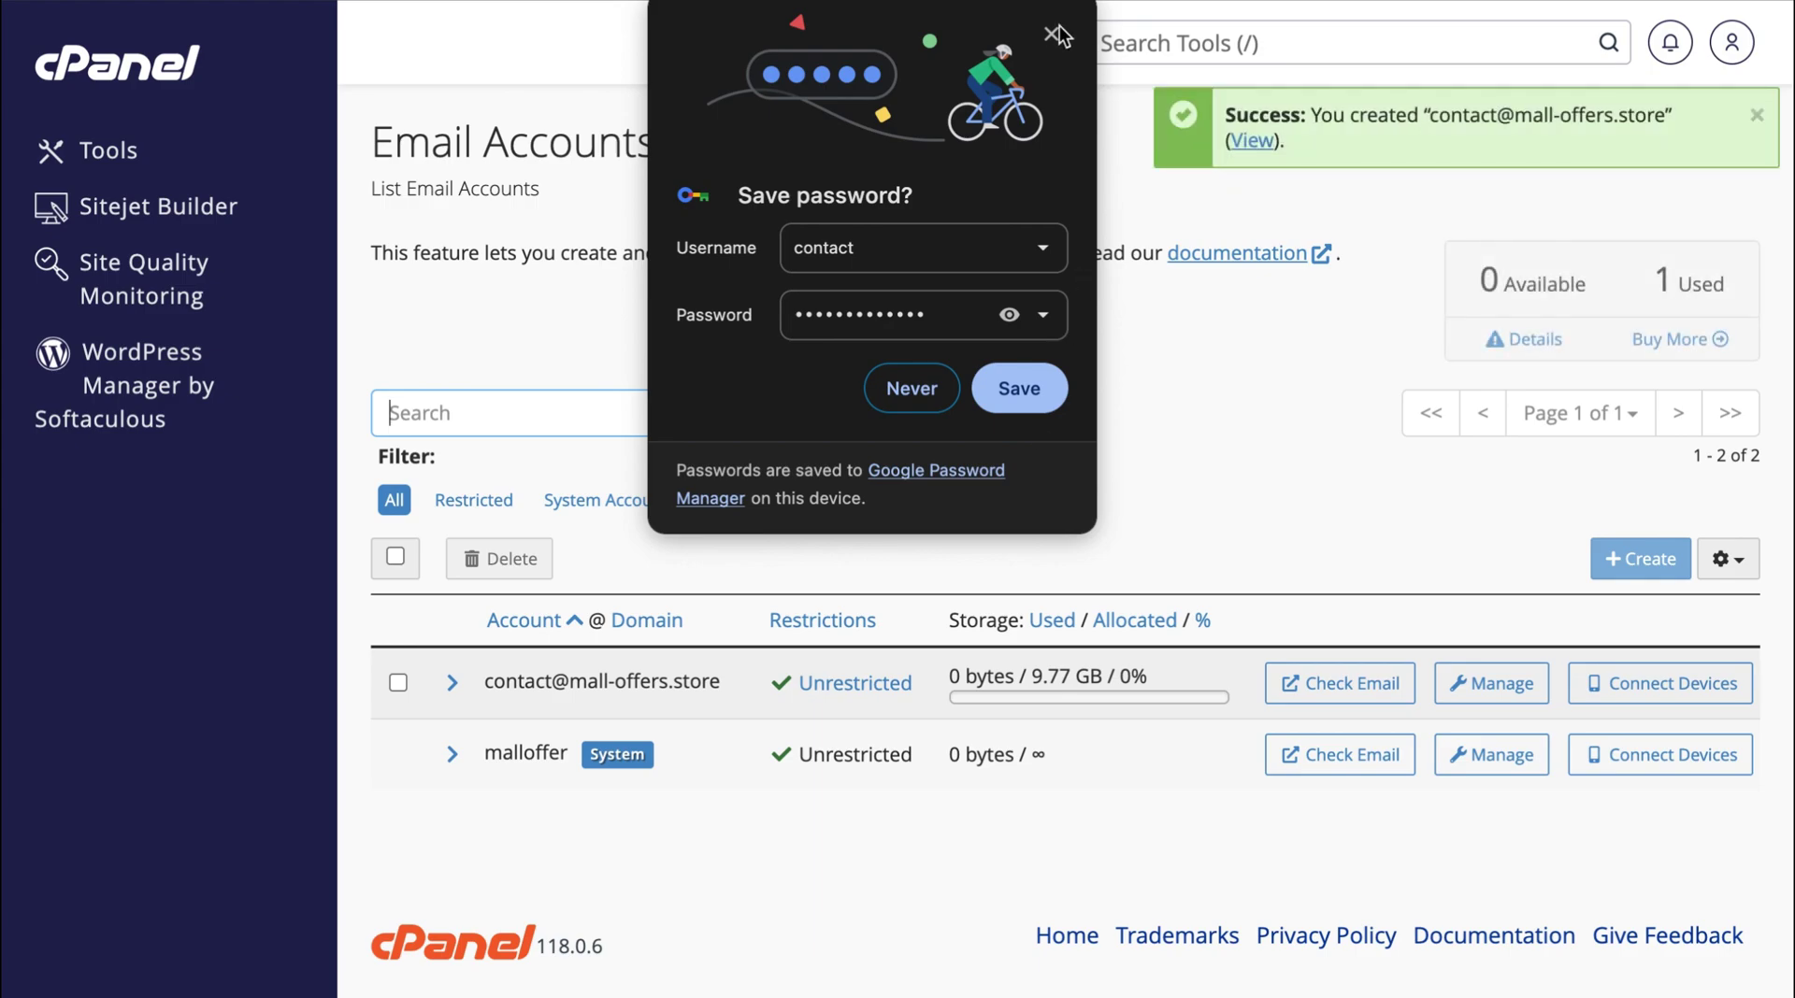
{"action": "left_click", "coordinate": [1064, 34]}
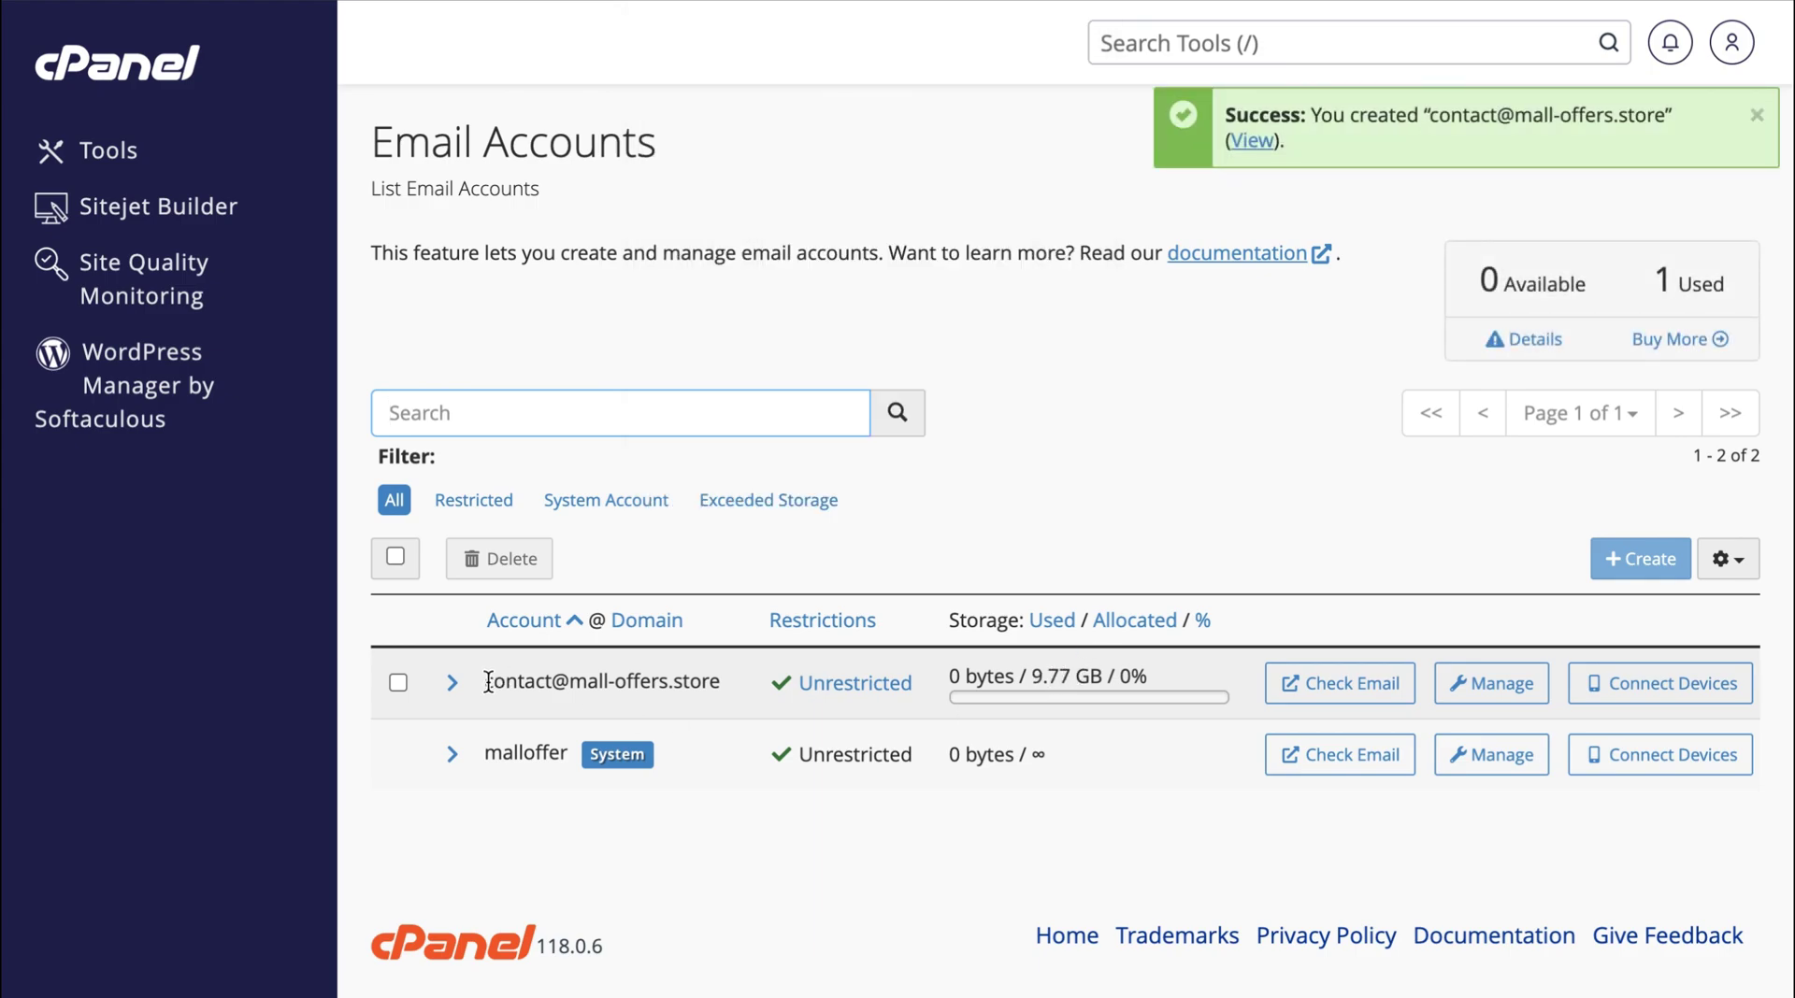
{"action": "left_click_drag", "start_coordinate": [486, 682], "coordinate": [734, 692]}
{"action": "left_click_drag", "start_coordinate": [1032, 675], "coordinate": [1105, 675]}
{"action": "left_click", "coordinate": [1069, 672]}
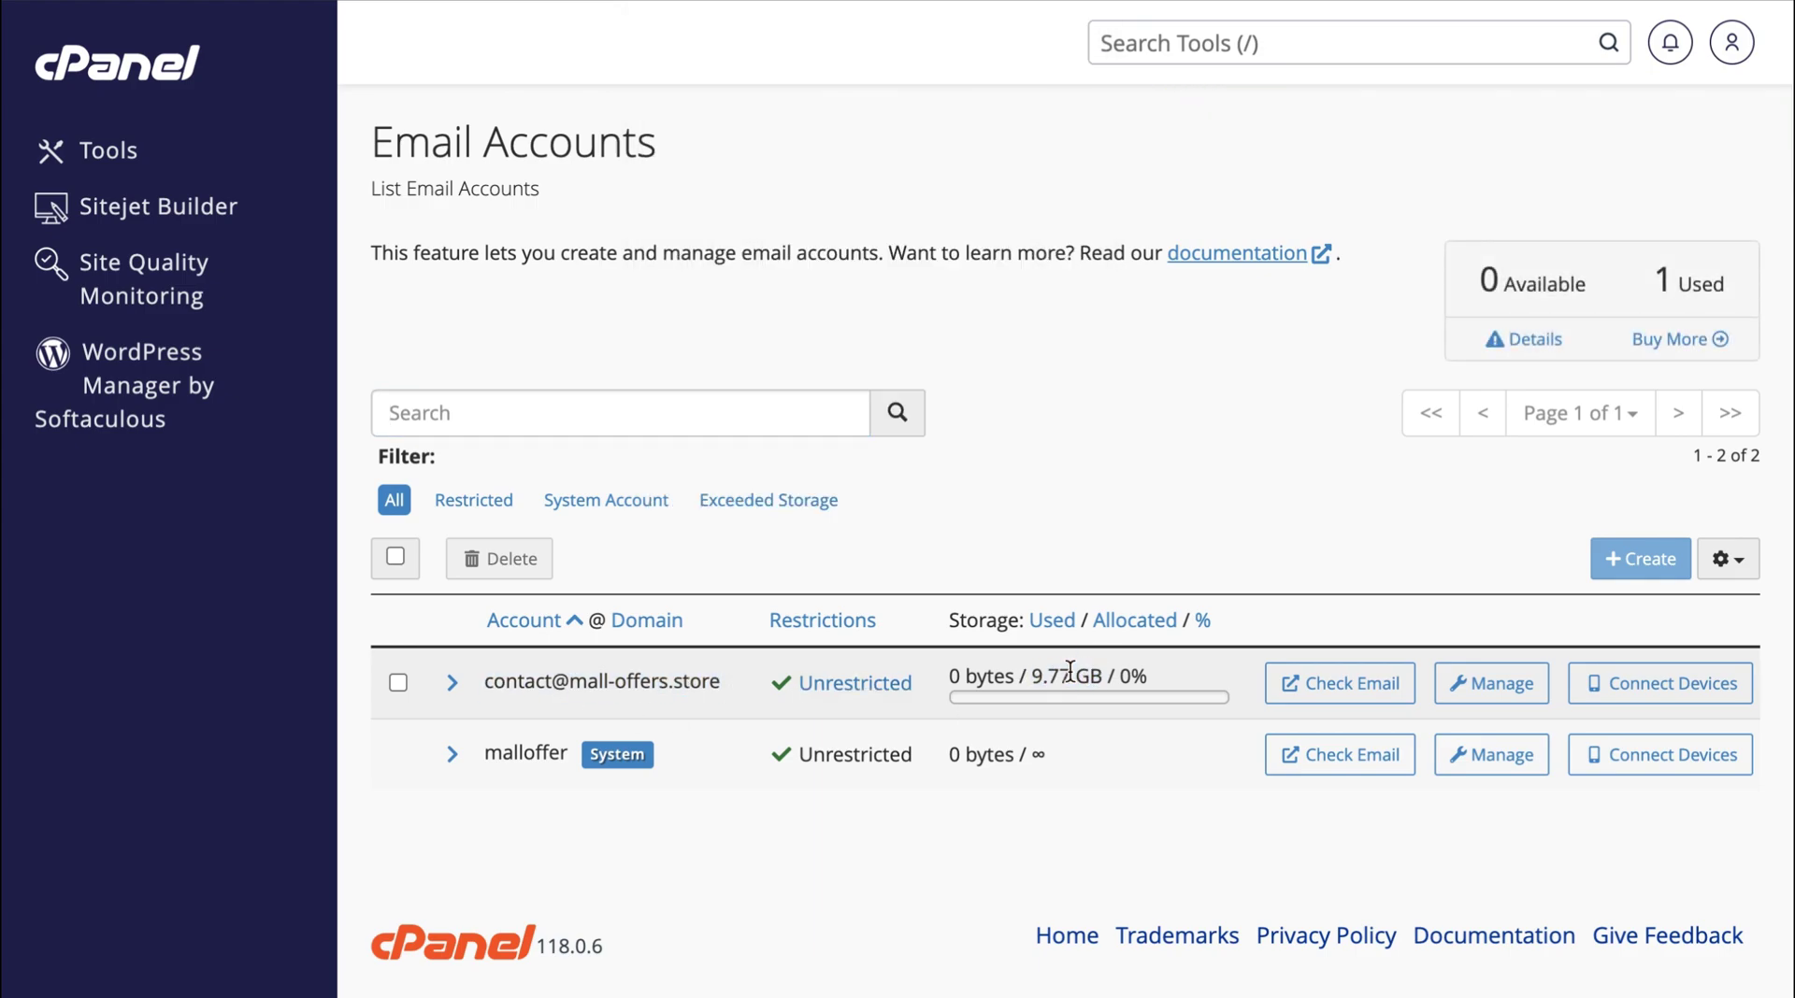
{"action": "left_click", "coordinate": [1330, 685]}
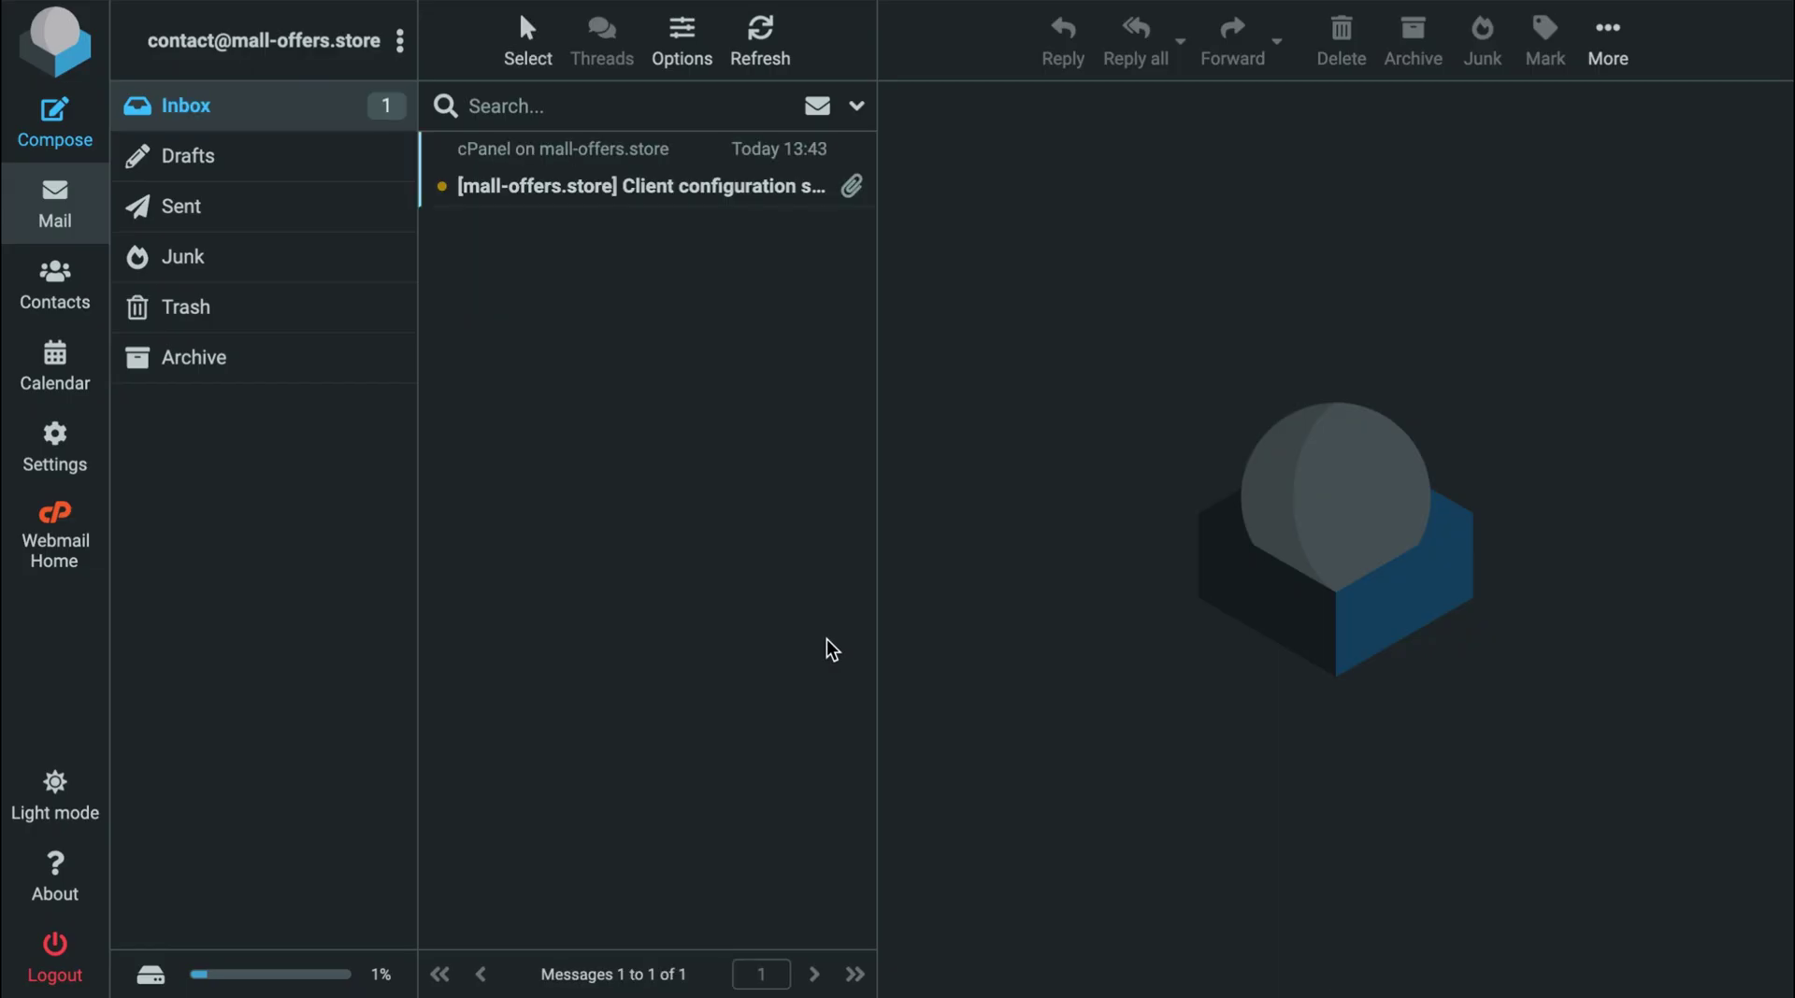
{"action": "left_click", "coordinate": [709, 186]}
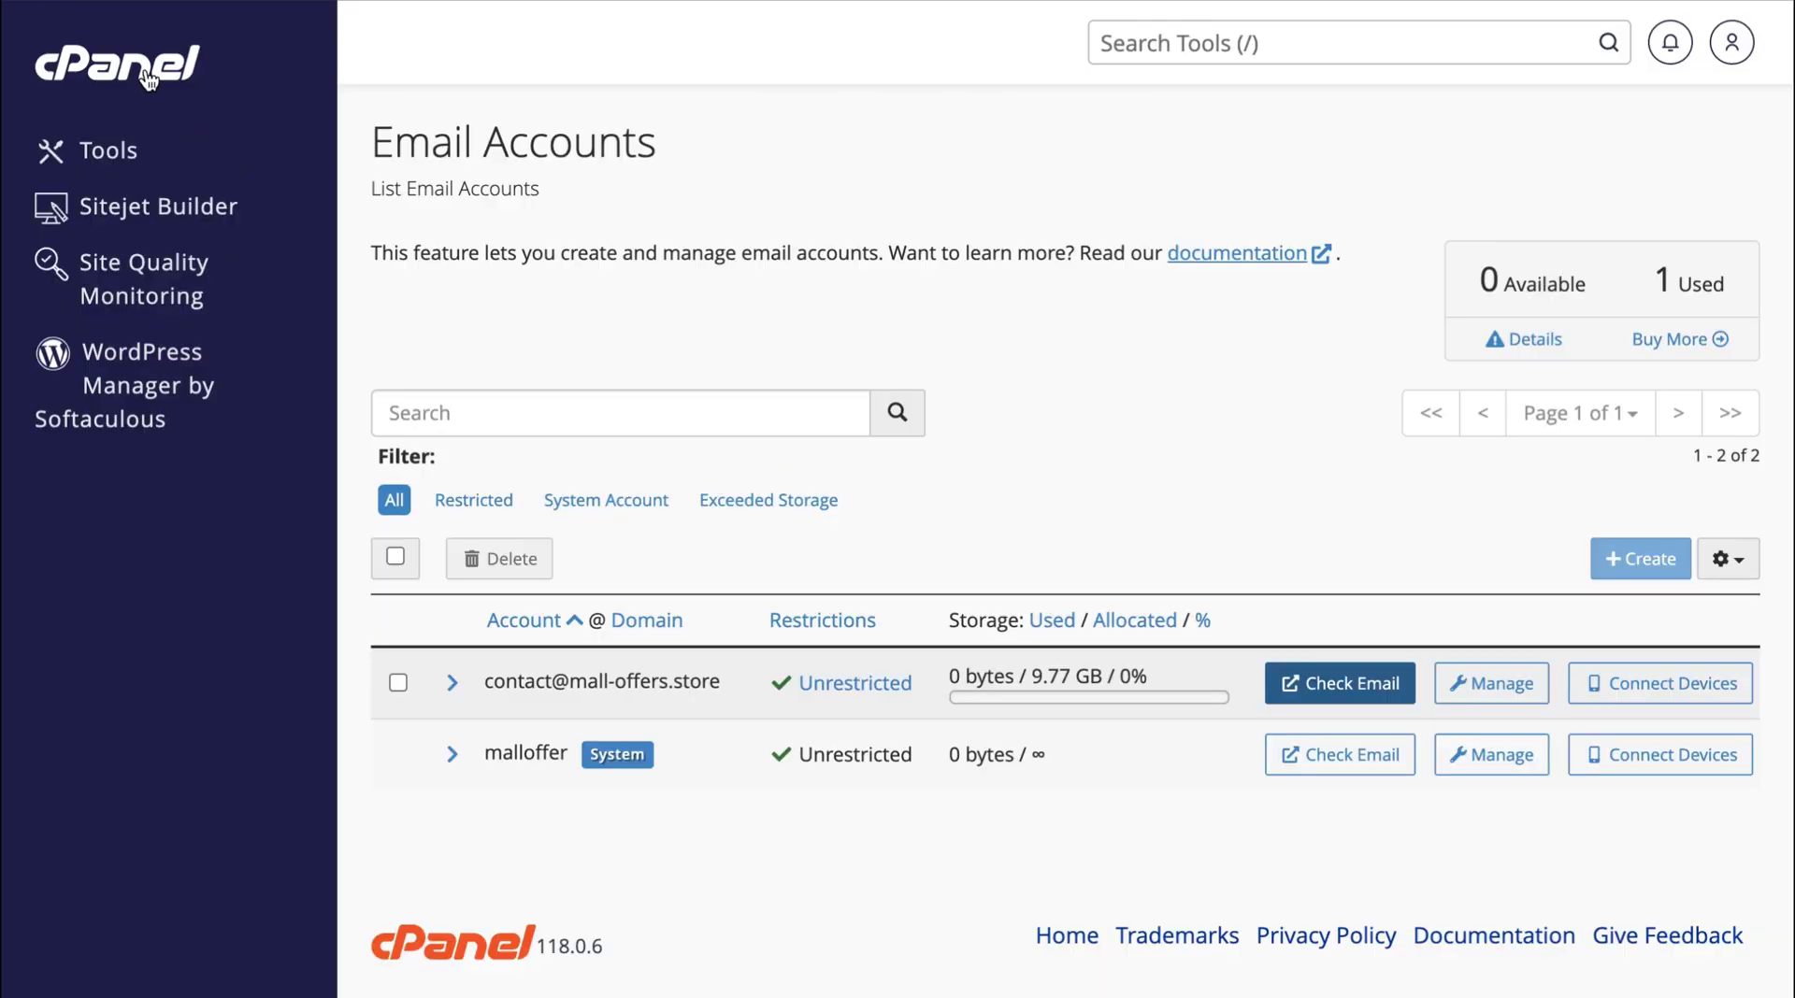
Review Email Deliverability for mall-offers.store, confirming the DKIM and SPF records are valid.
{"action": "left_click", "coordinate": [147, 79]}
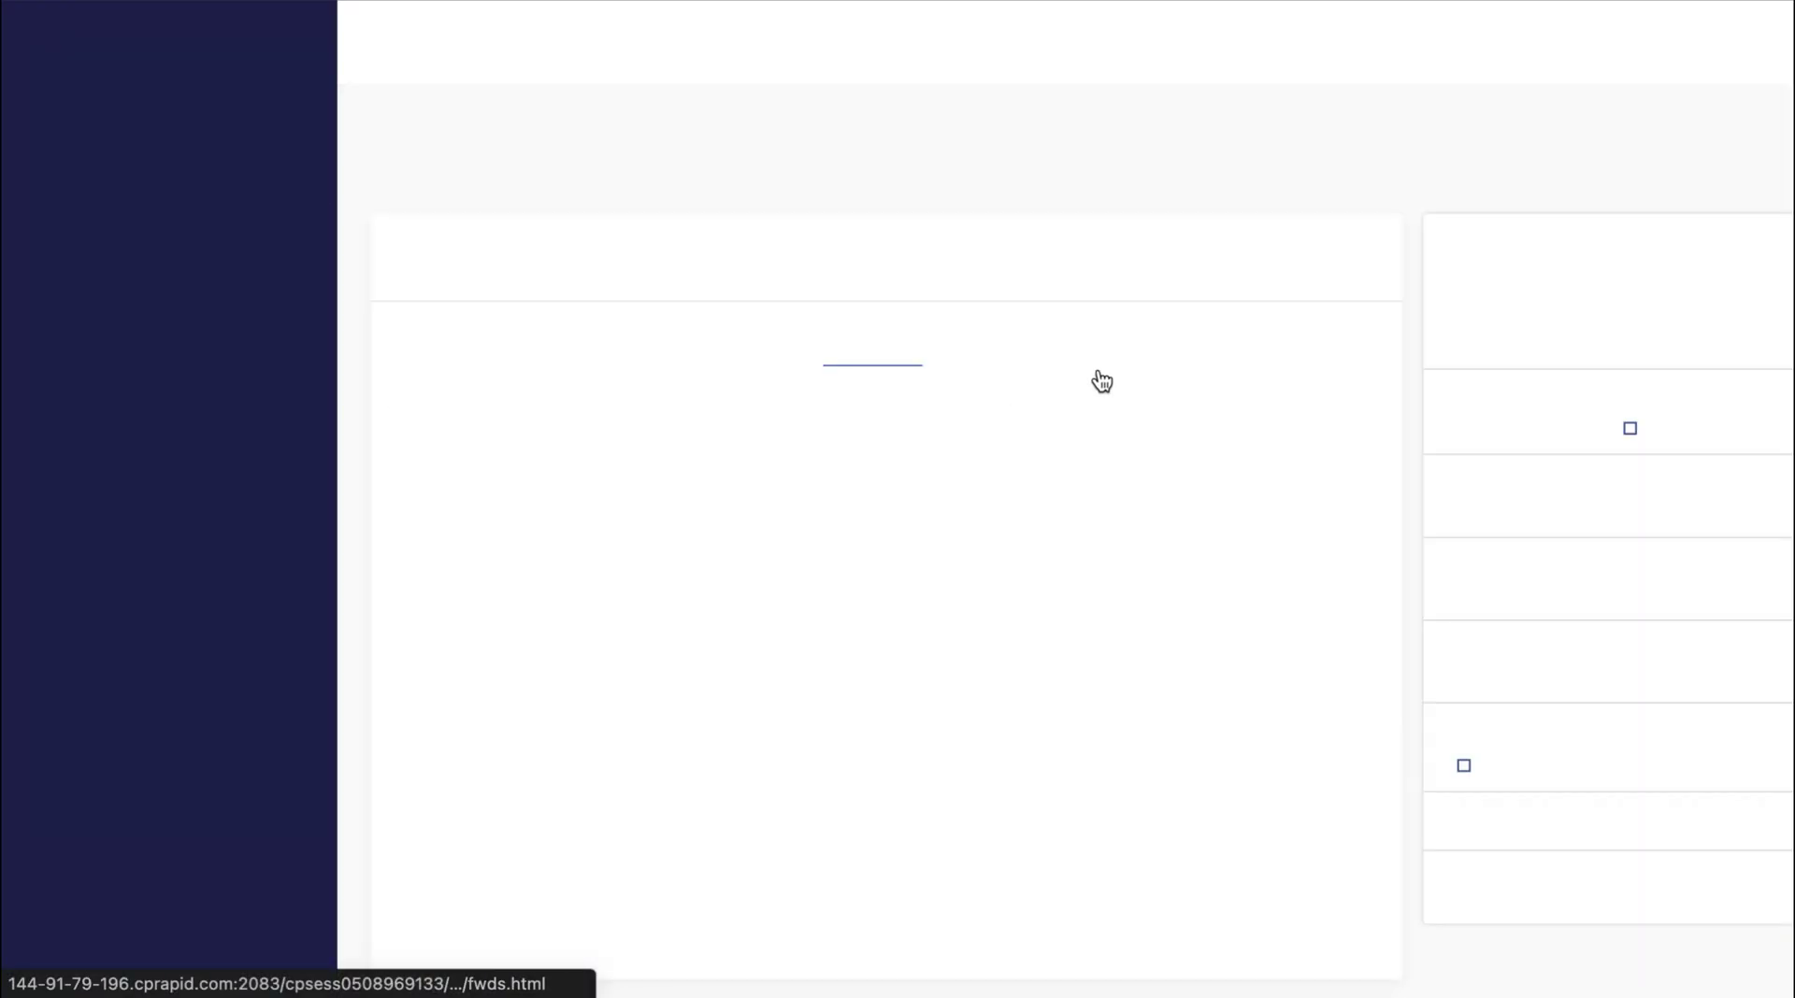
{"action": "scroll", "coordinate": [1406, 655], "scroll_direction": "down", "scroll_amount": 3}
{"action": "scroll", "coordinate": [1406, 655], "scroll_direction": "down", "scroll_amount": 2}
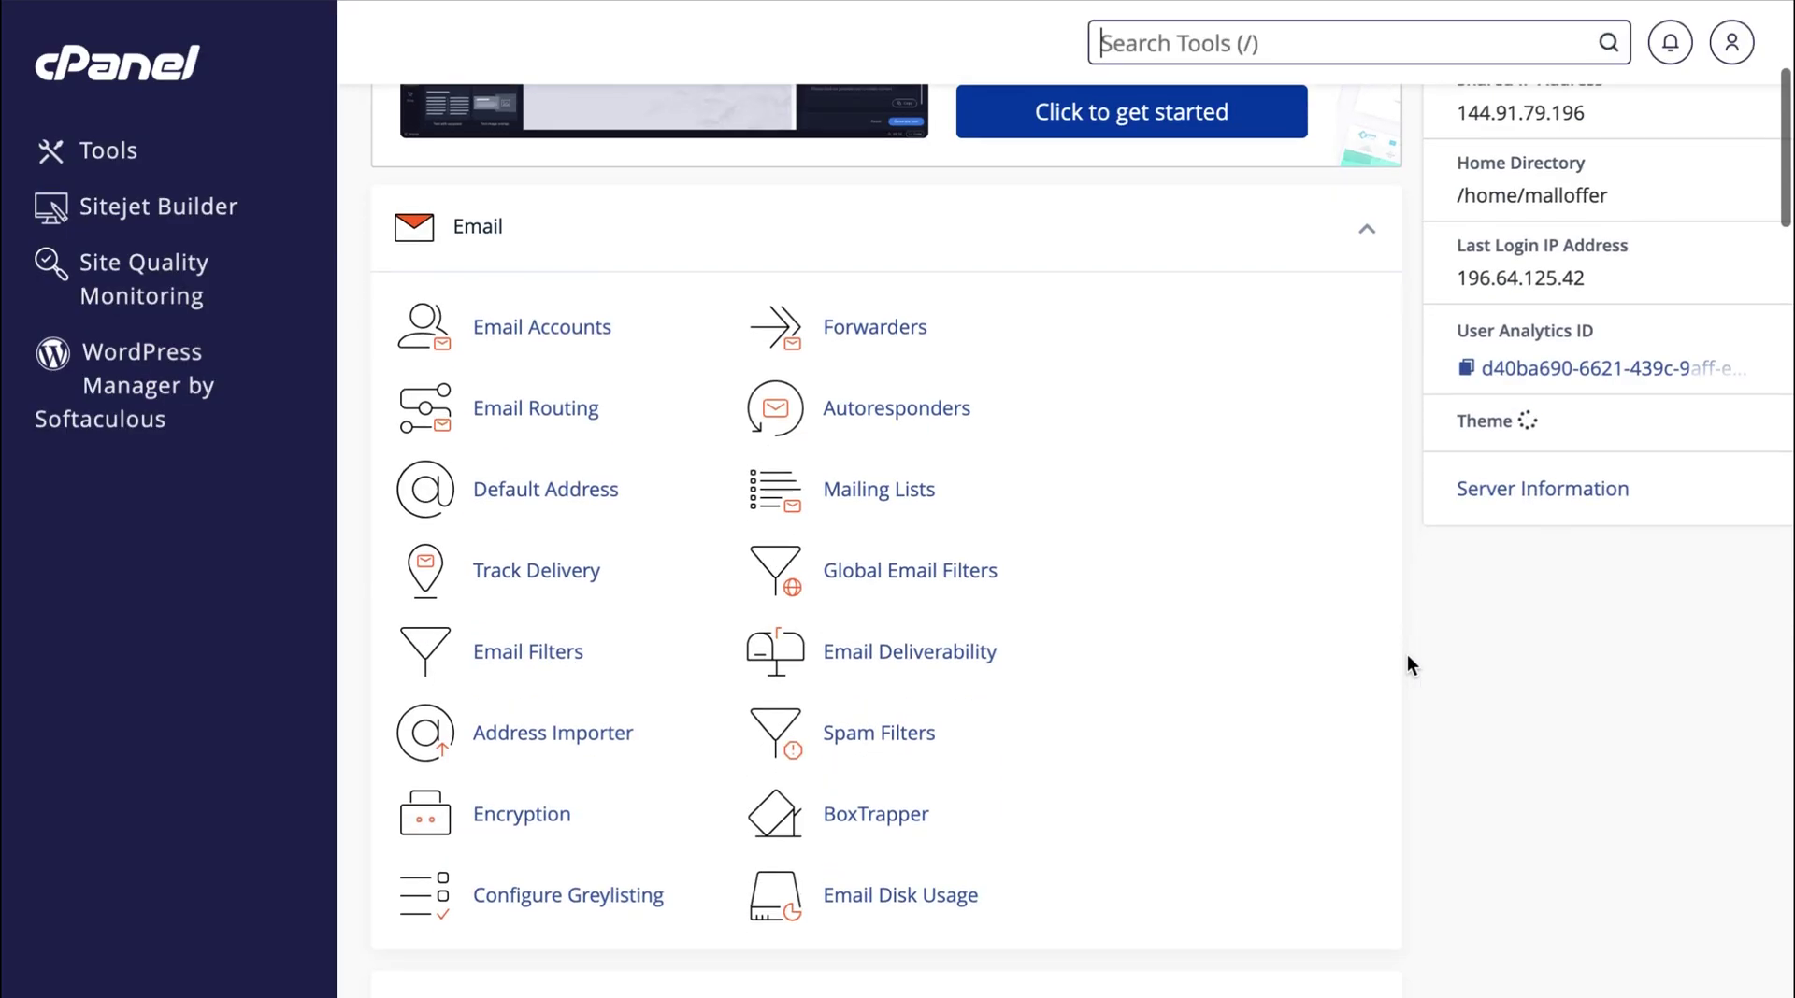
{"action": "left_click", "coordinate": [926, 622]}
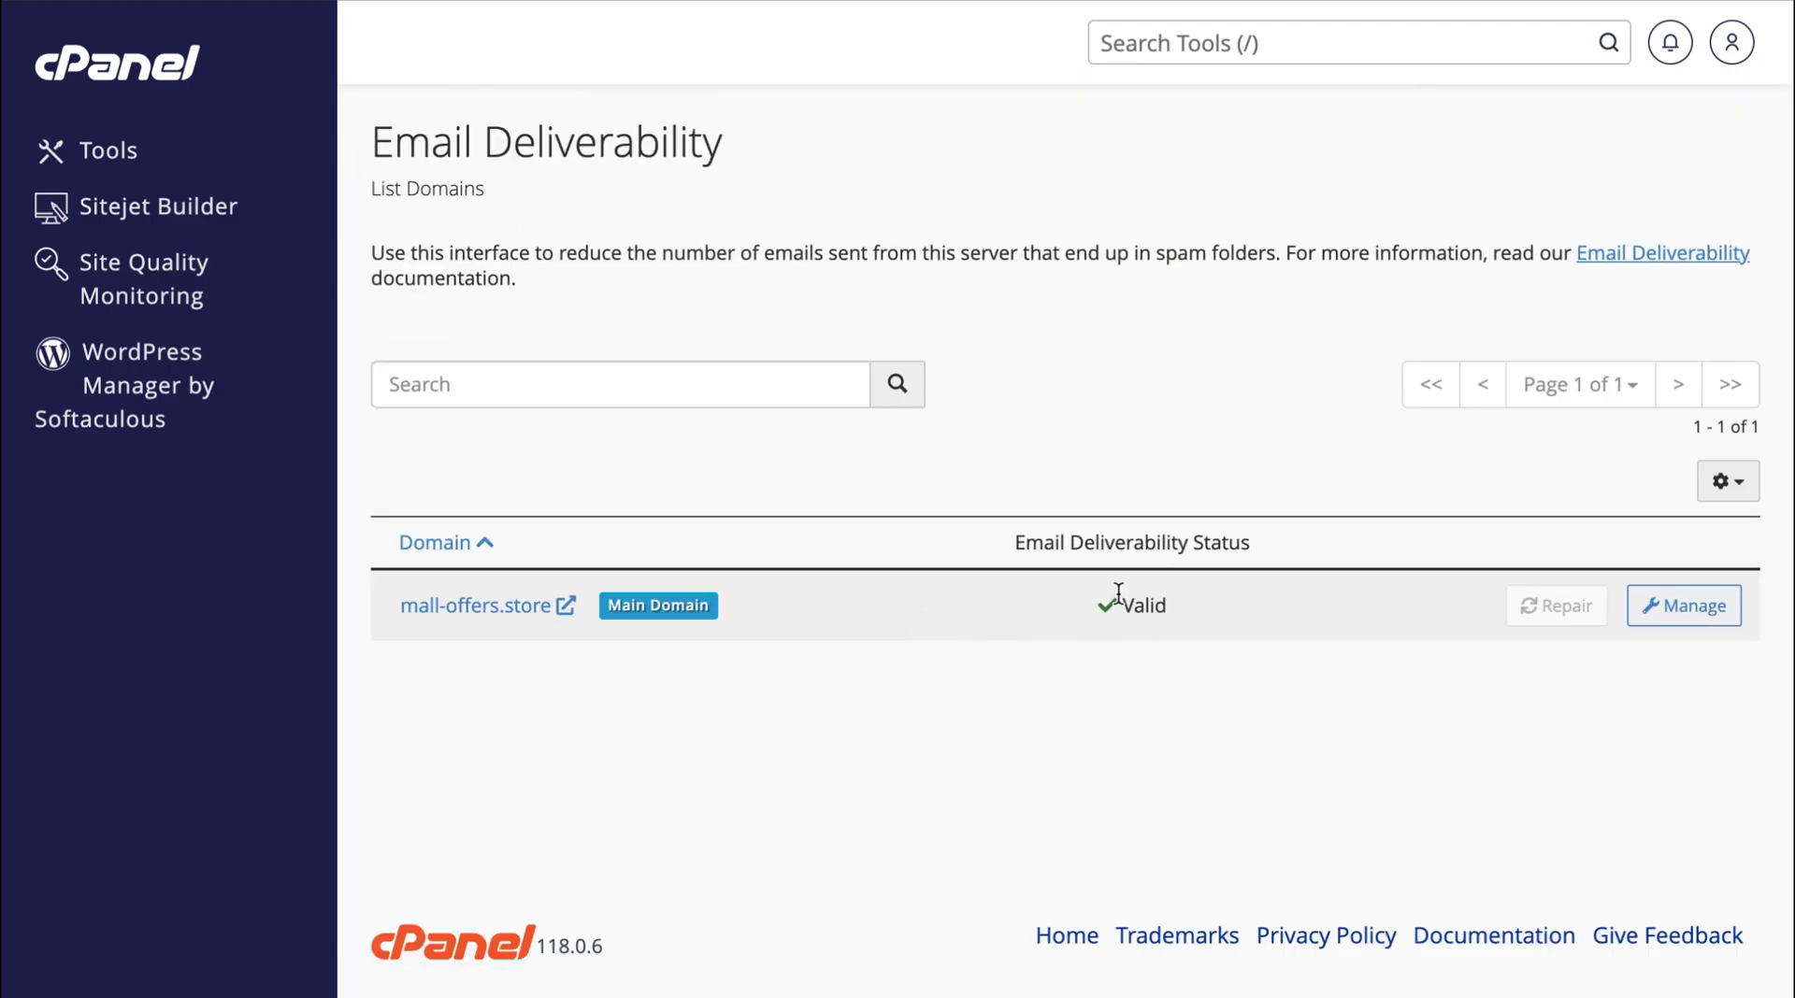
{"action": "left_click", "coordinate": [1689, 606]}
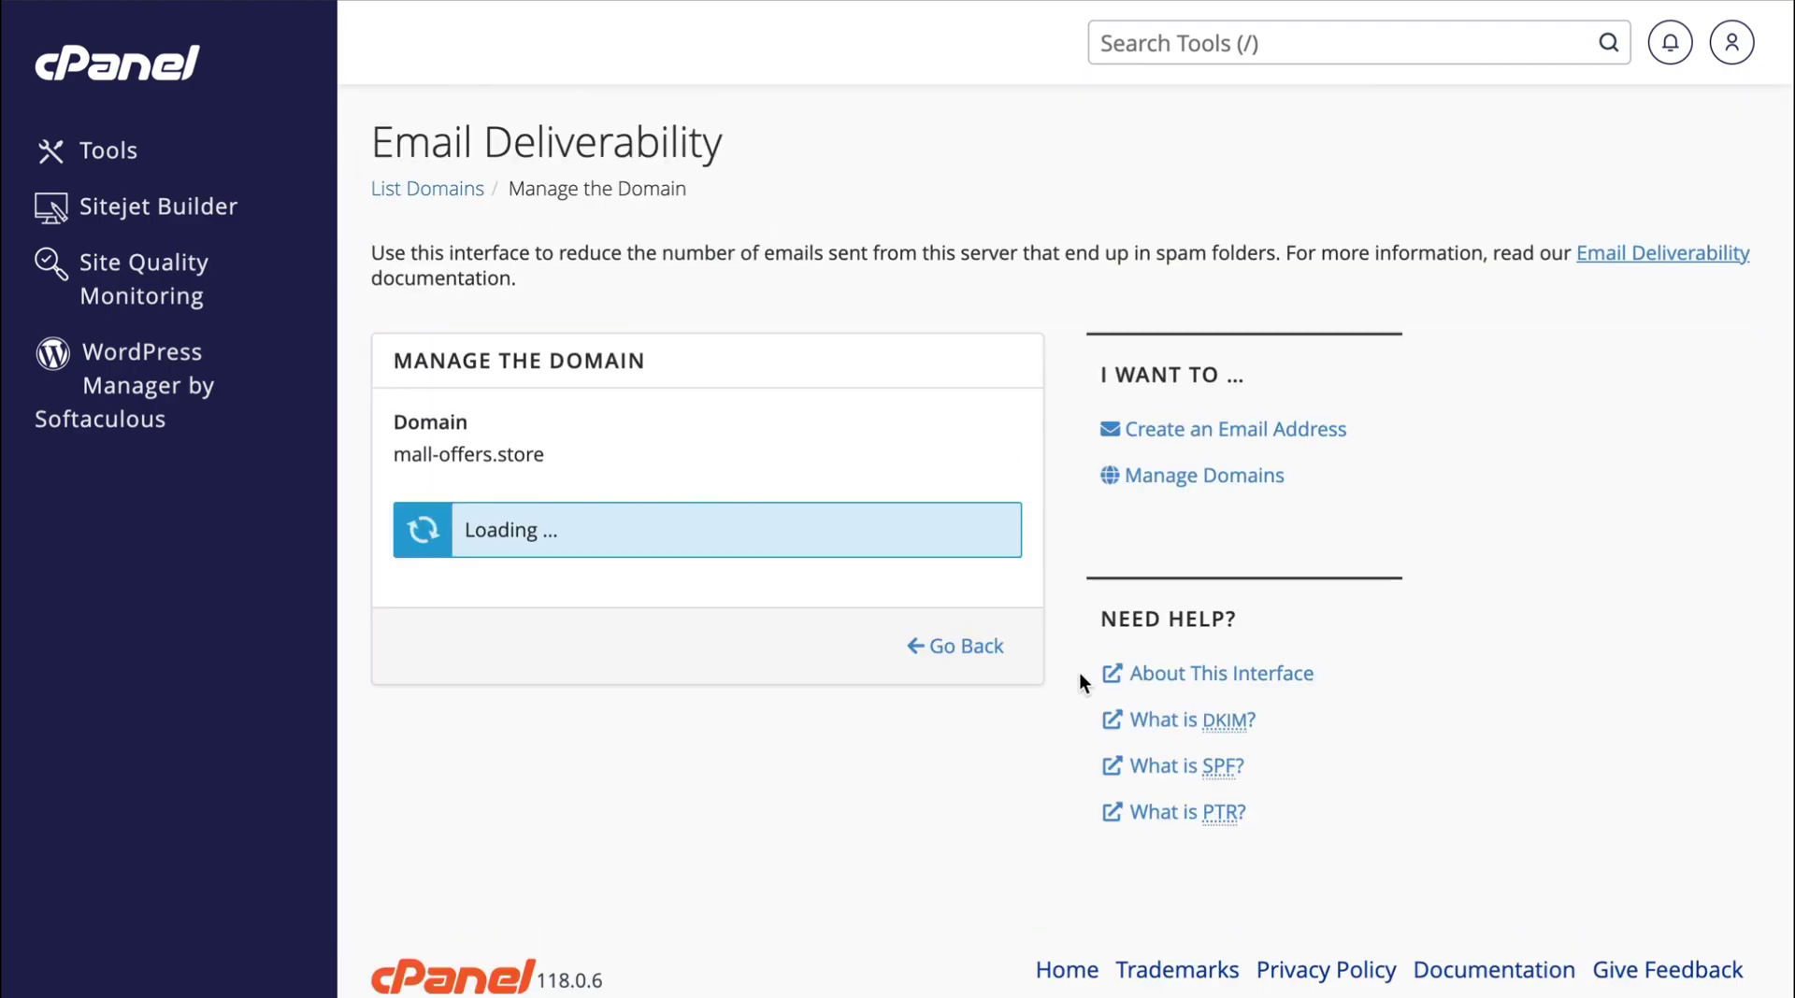
{"action": "scroll", "coordinate": [1062, 793], "scroll_direction": "down", "scroll_amount": 6}
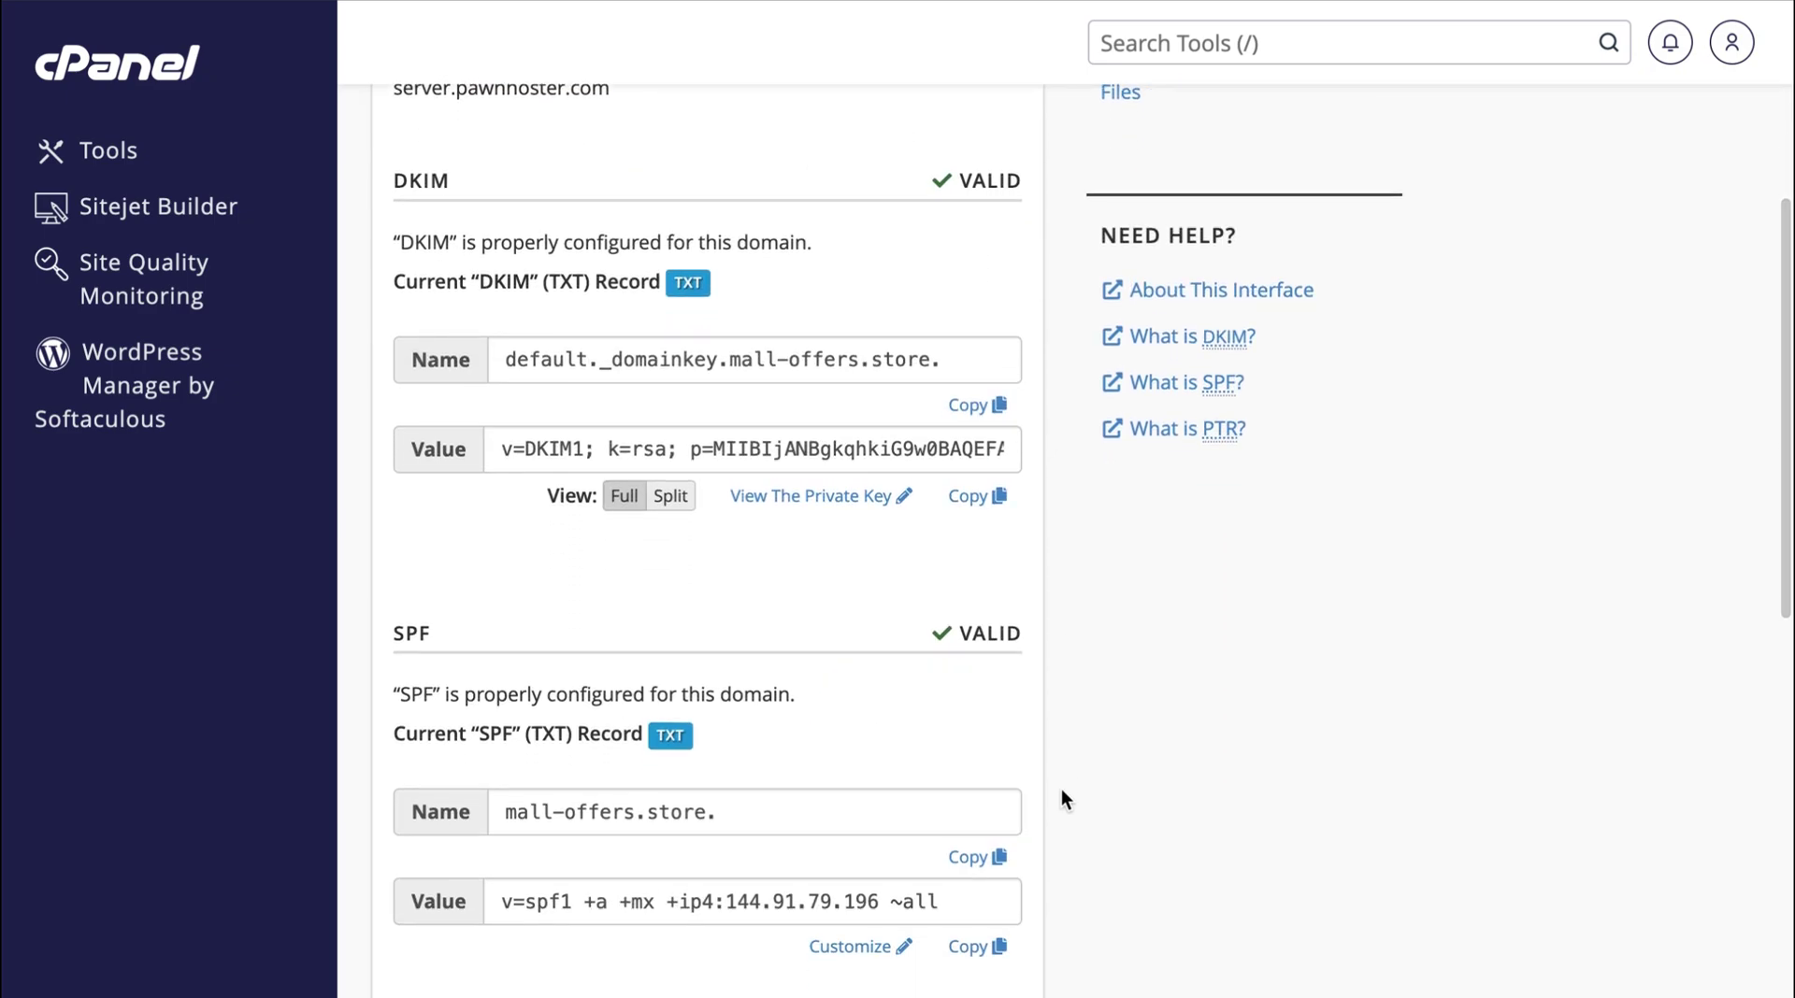
{"action": "scroll", "coordinate": [1062, 789], "scroll_direction": "down", "scroll_amount": 2}
{"action": "scroll", "coordinate": [1062, 789], "scroll_direction": "up", "scroll_amount": 2}
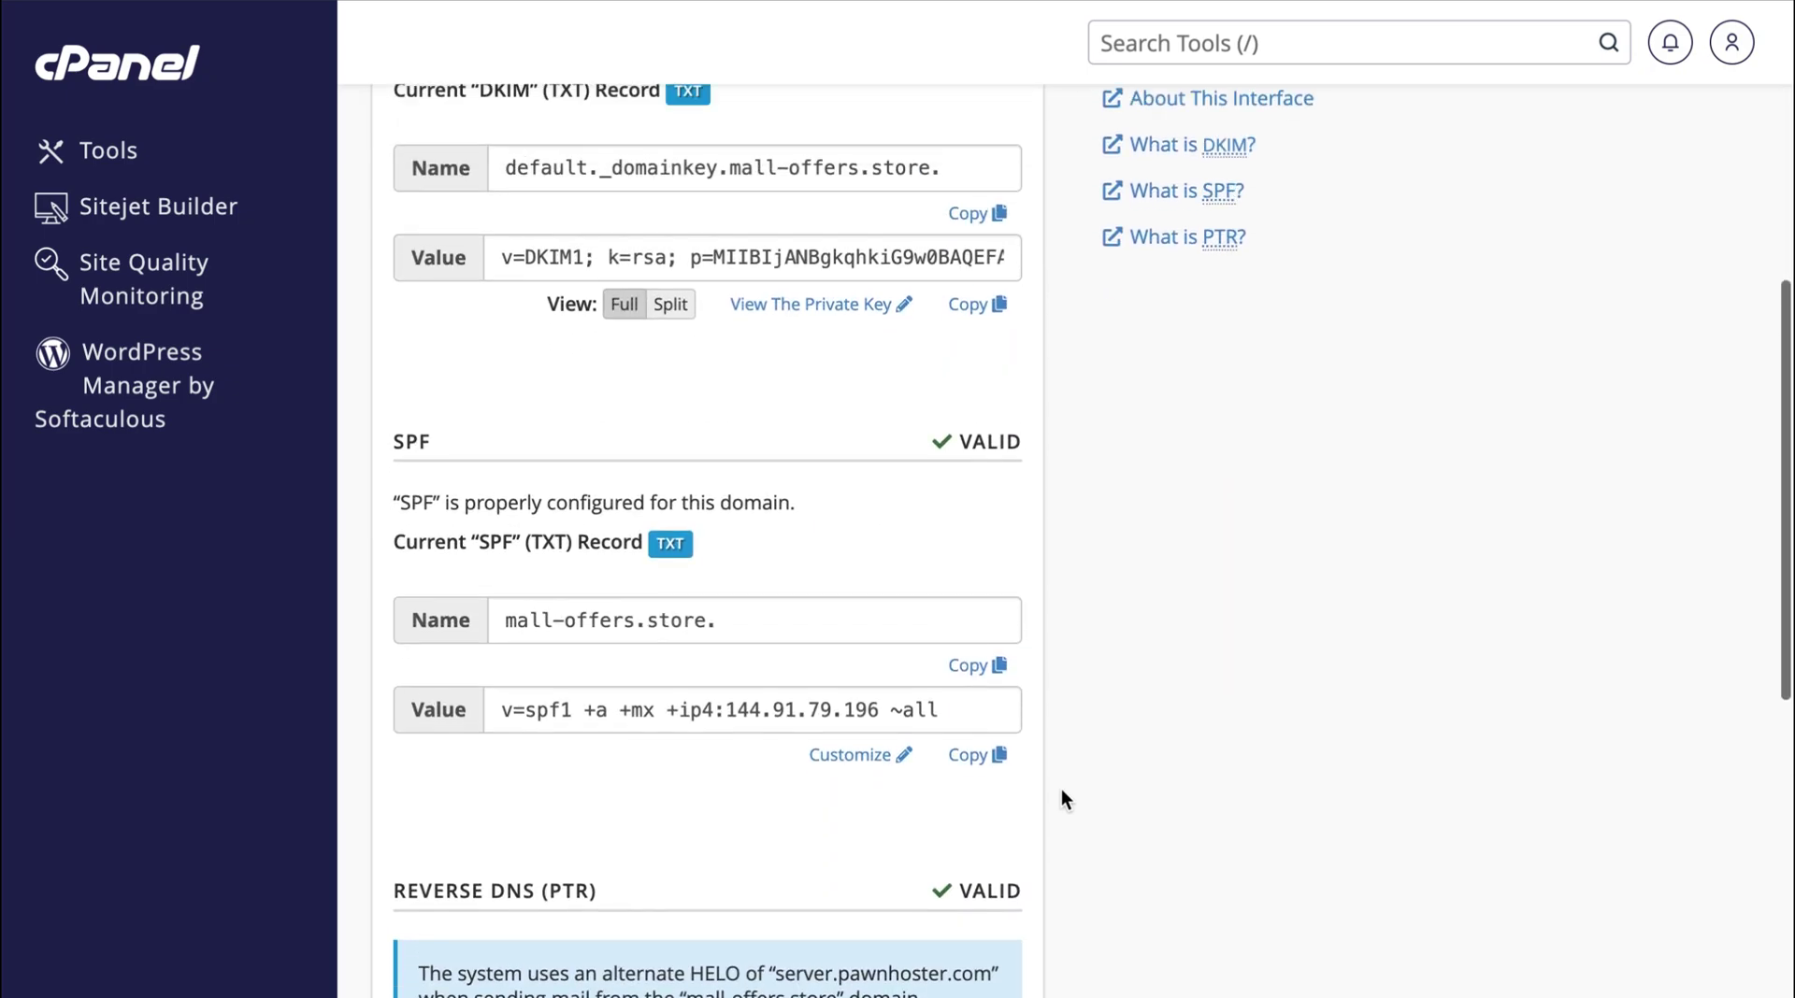
{"action": "scroll", "coordinate": [1062, 791], "scroll_direction": "up", "scroll_amount": 3}
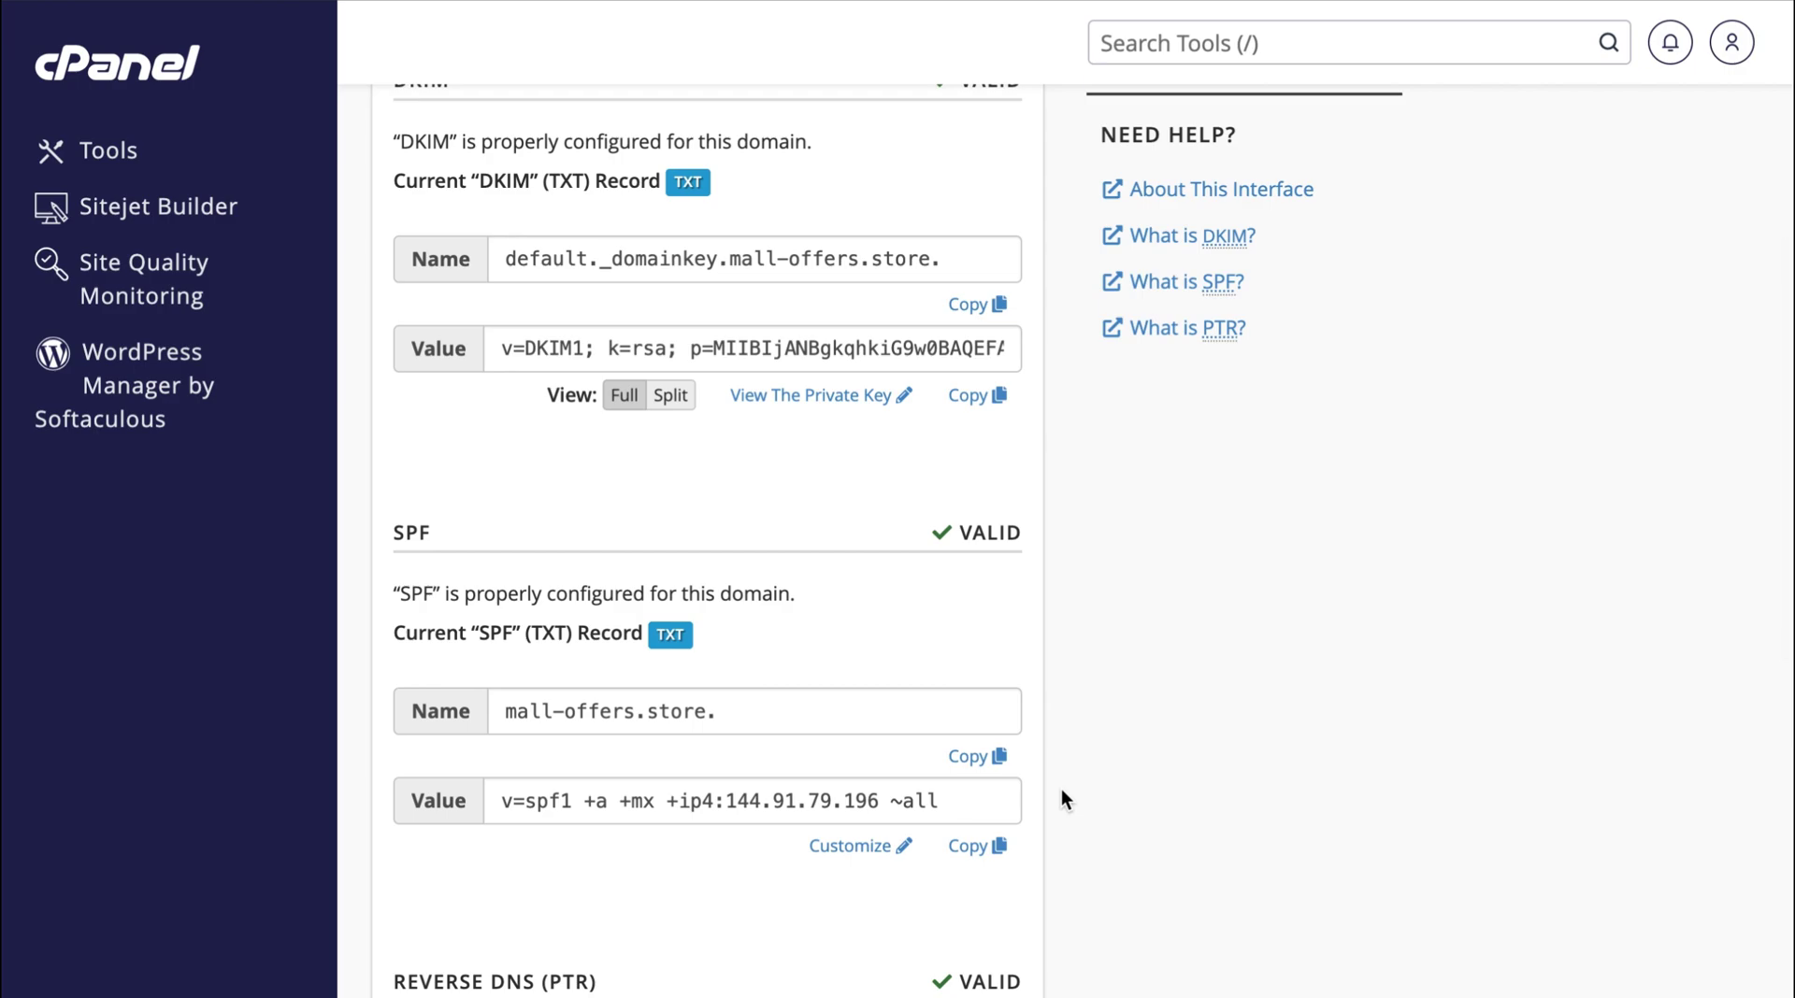
{"action": "scroll", "coordinate": [1062, 791], "scroll_direction": "up", "scroll_amount": 3}
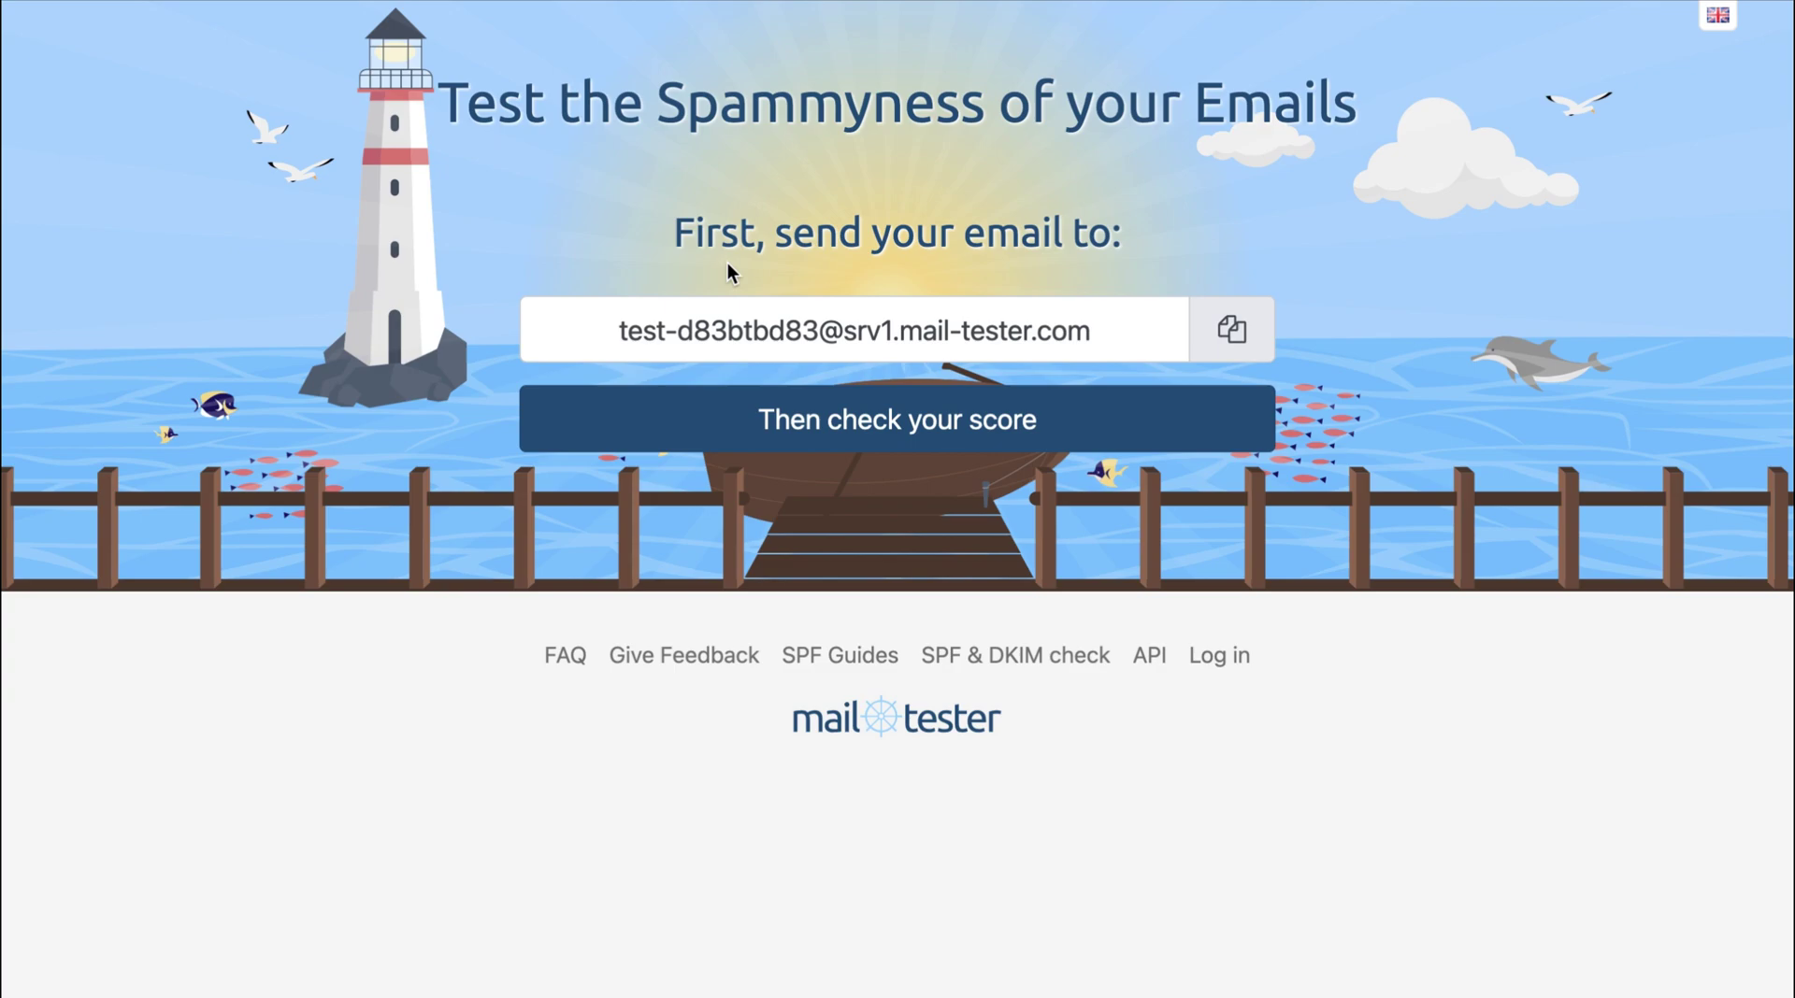
Reload mail-tester.com for a fresh test address and copy it.
{"action": "key", "text": "F5"}
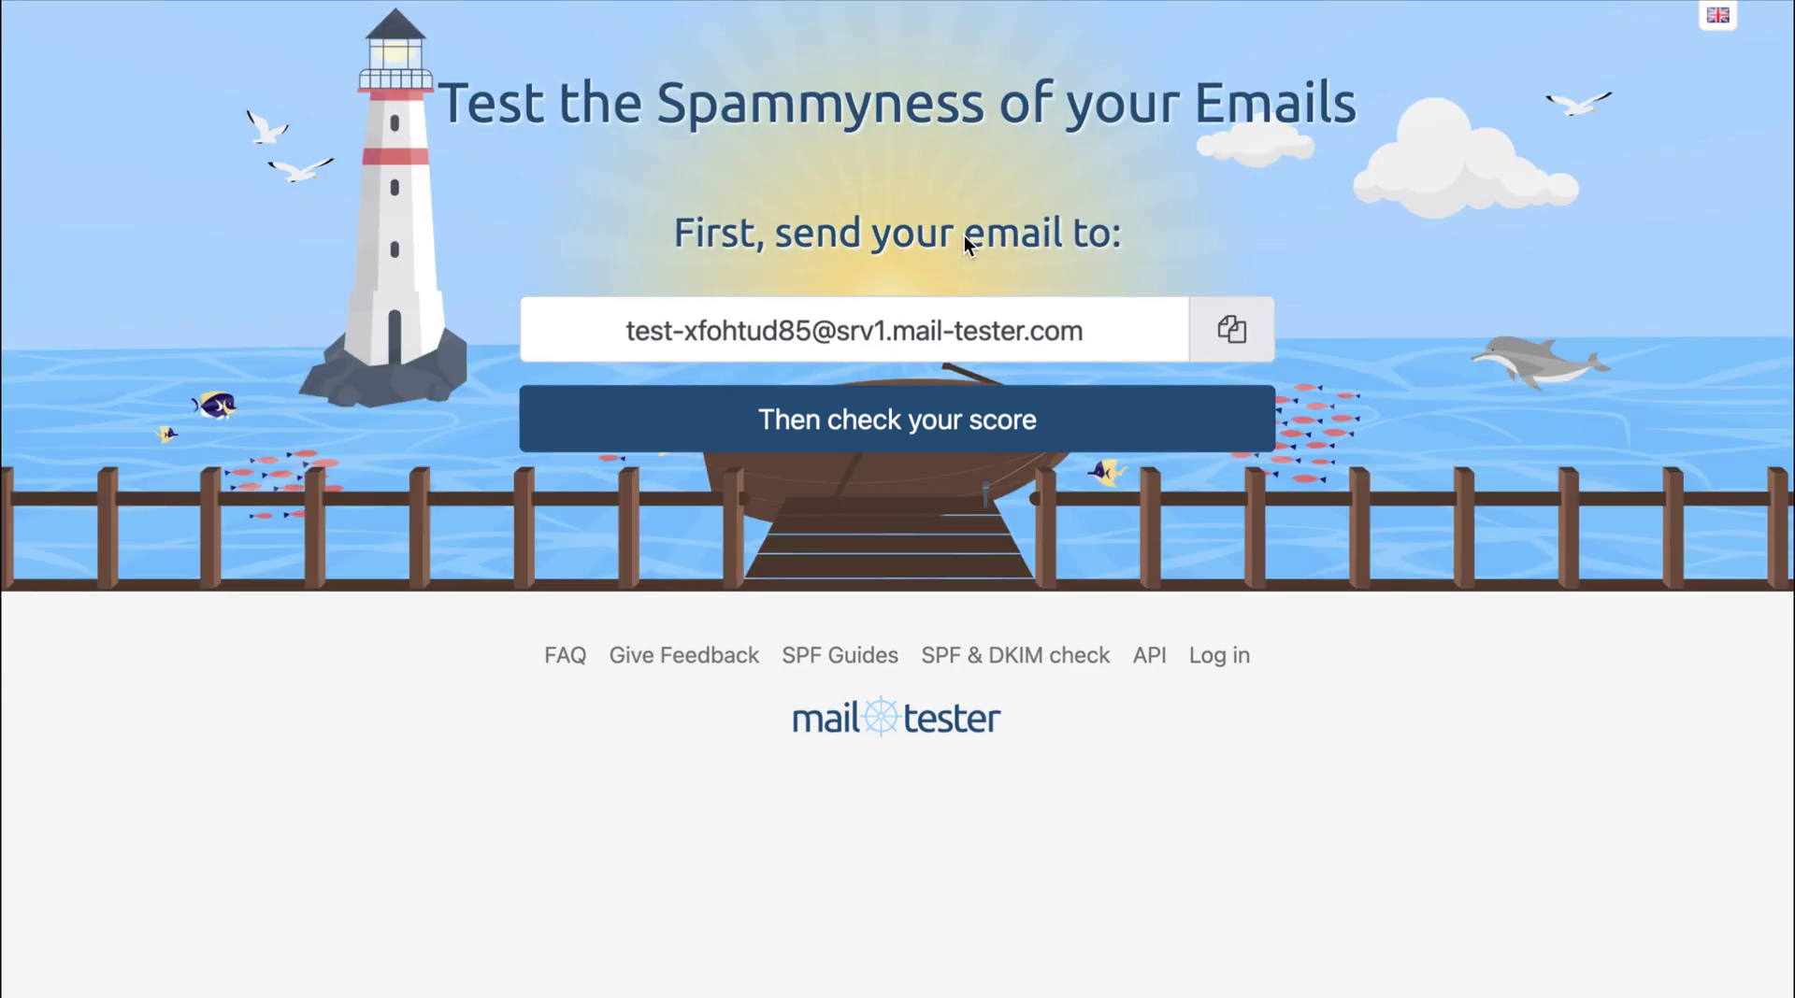
{"action": "left_click", "coordinate": [1228, 335]}
{"action": "left_click", "coordinate": [608, 37]}
{"action": "left_click", "coordinate": [801, 674]}
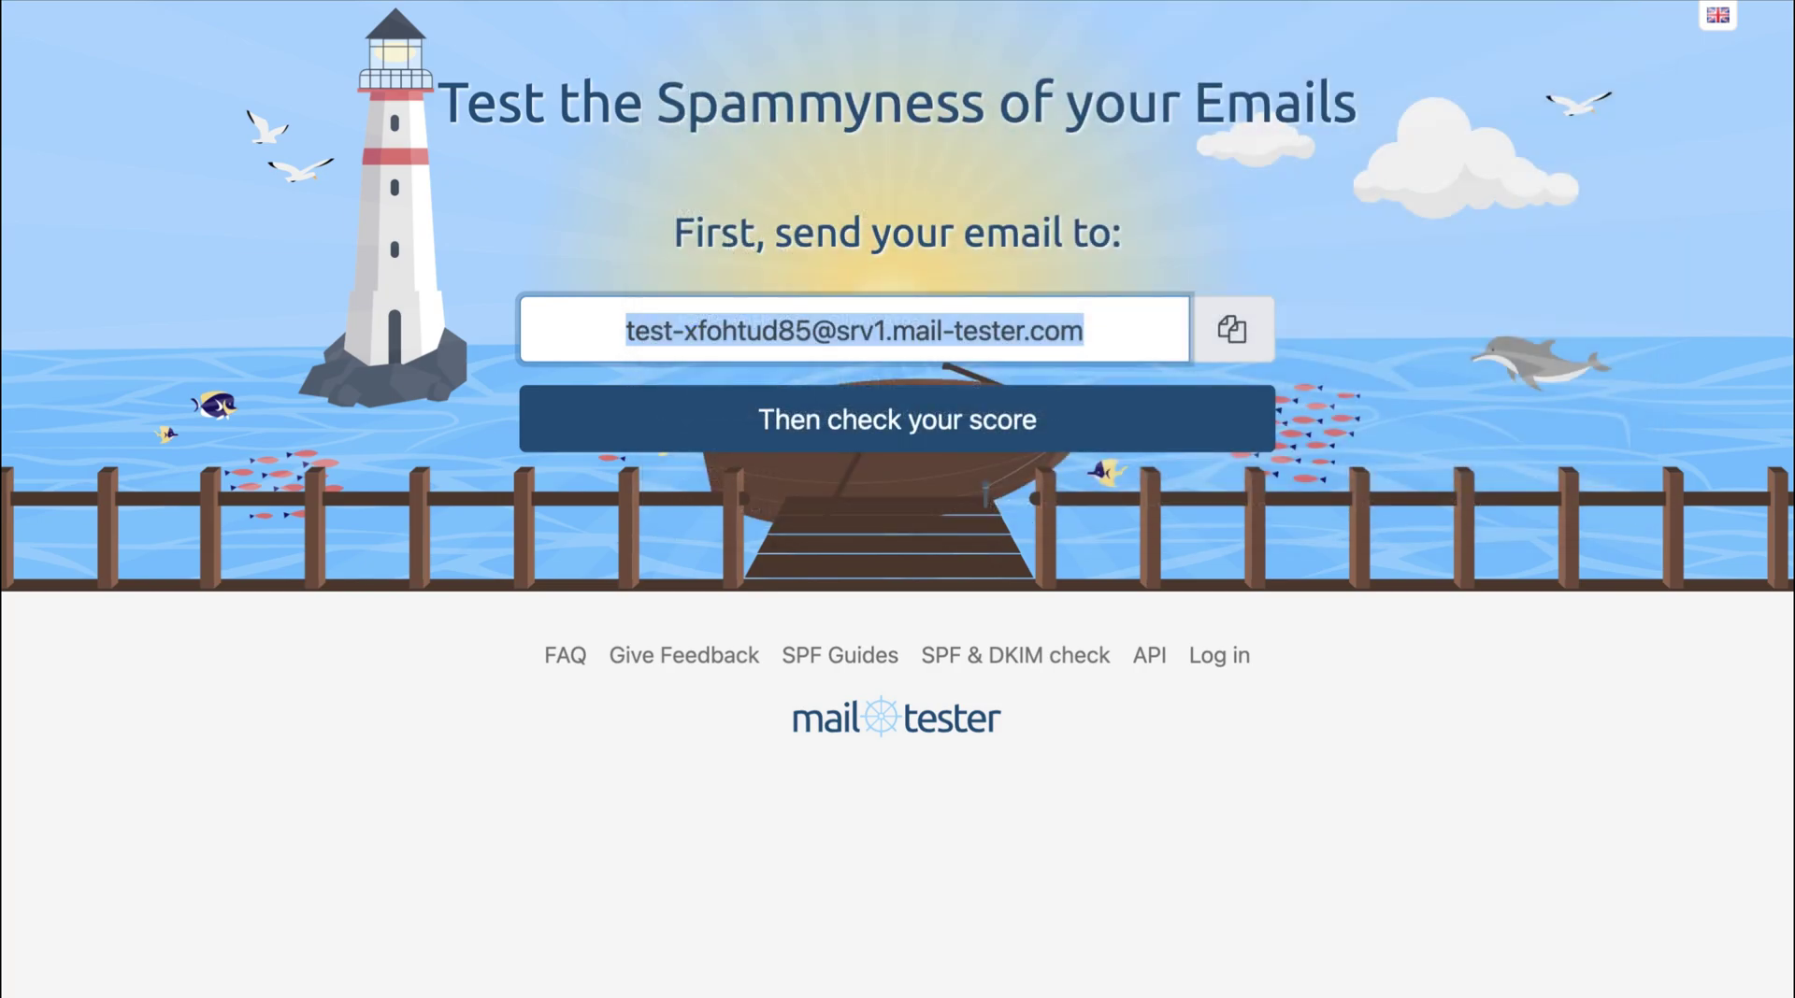
Send 'Email Testing' with a short 'Hello!' testing body to the mail-tester address.
{"action": "key", "text": "super+v"}
{"action": "left_click", "coordinate": [529, 241]}
{"action": "type", "text": "E"}
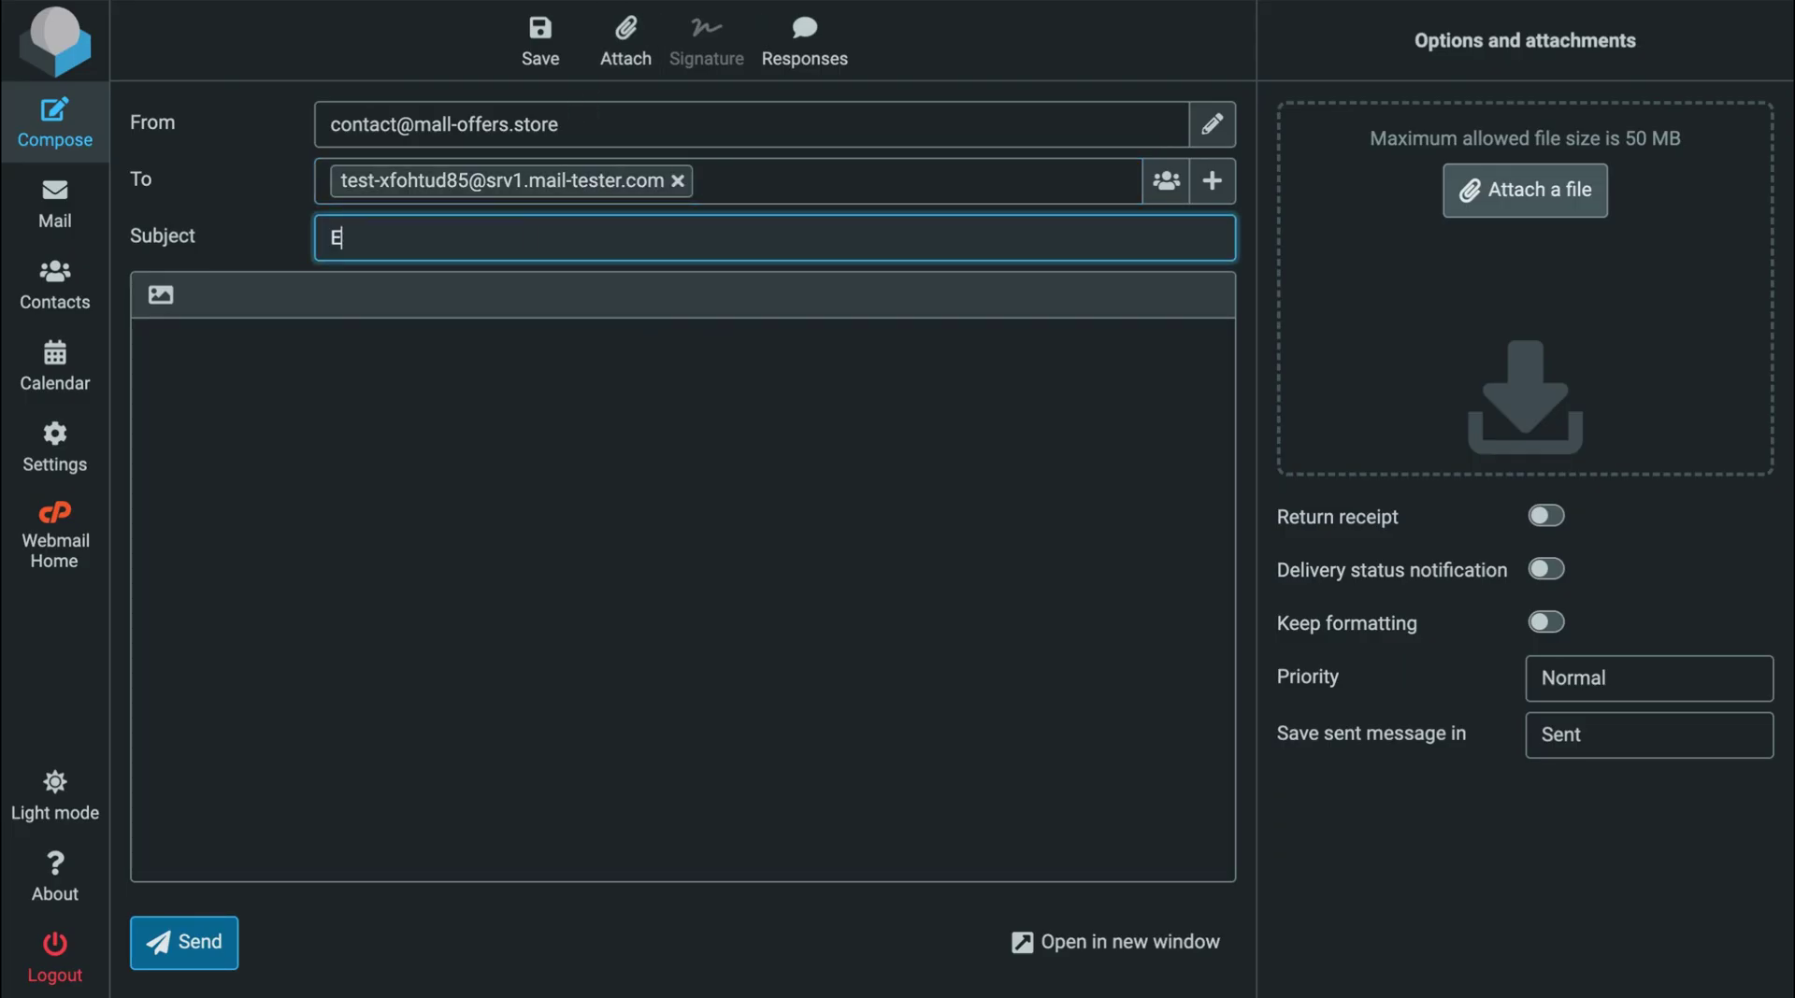
{"action": "type", "text": "mail Testing"}
{"action": "left_click", "coordinate": [504, 457]}
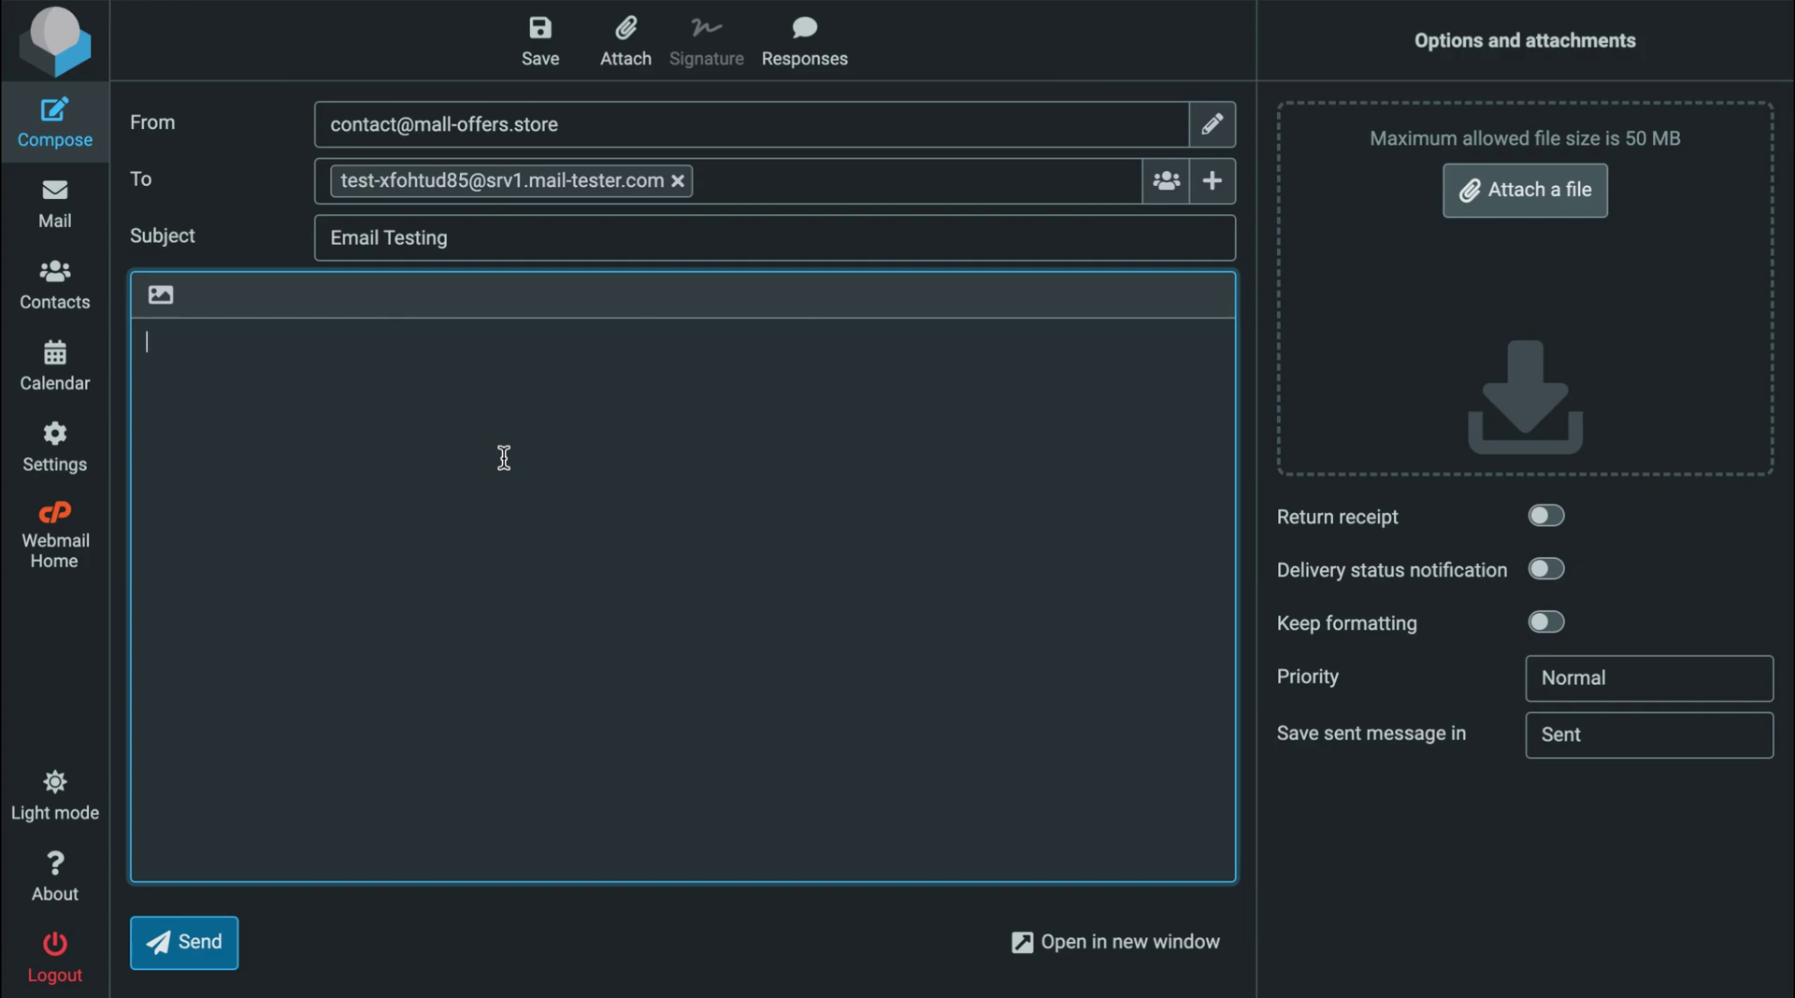
{"action": "type", "text": "Hello!"}
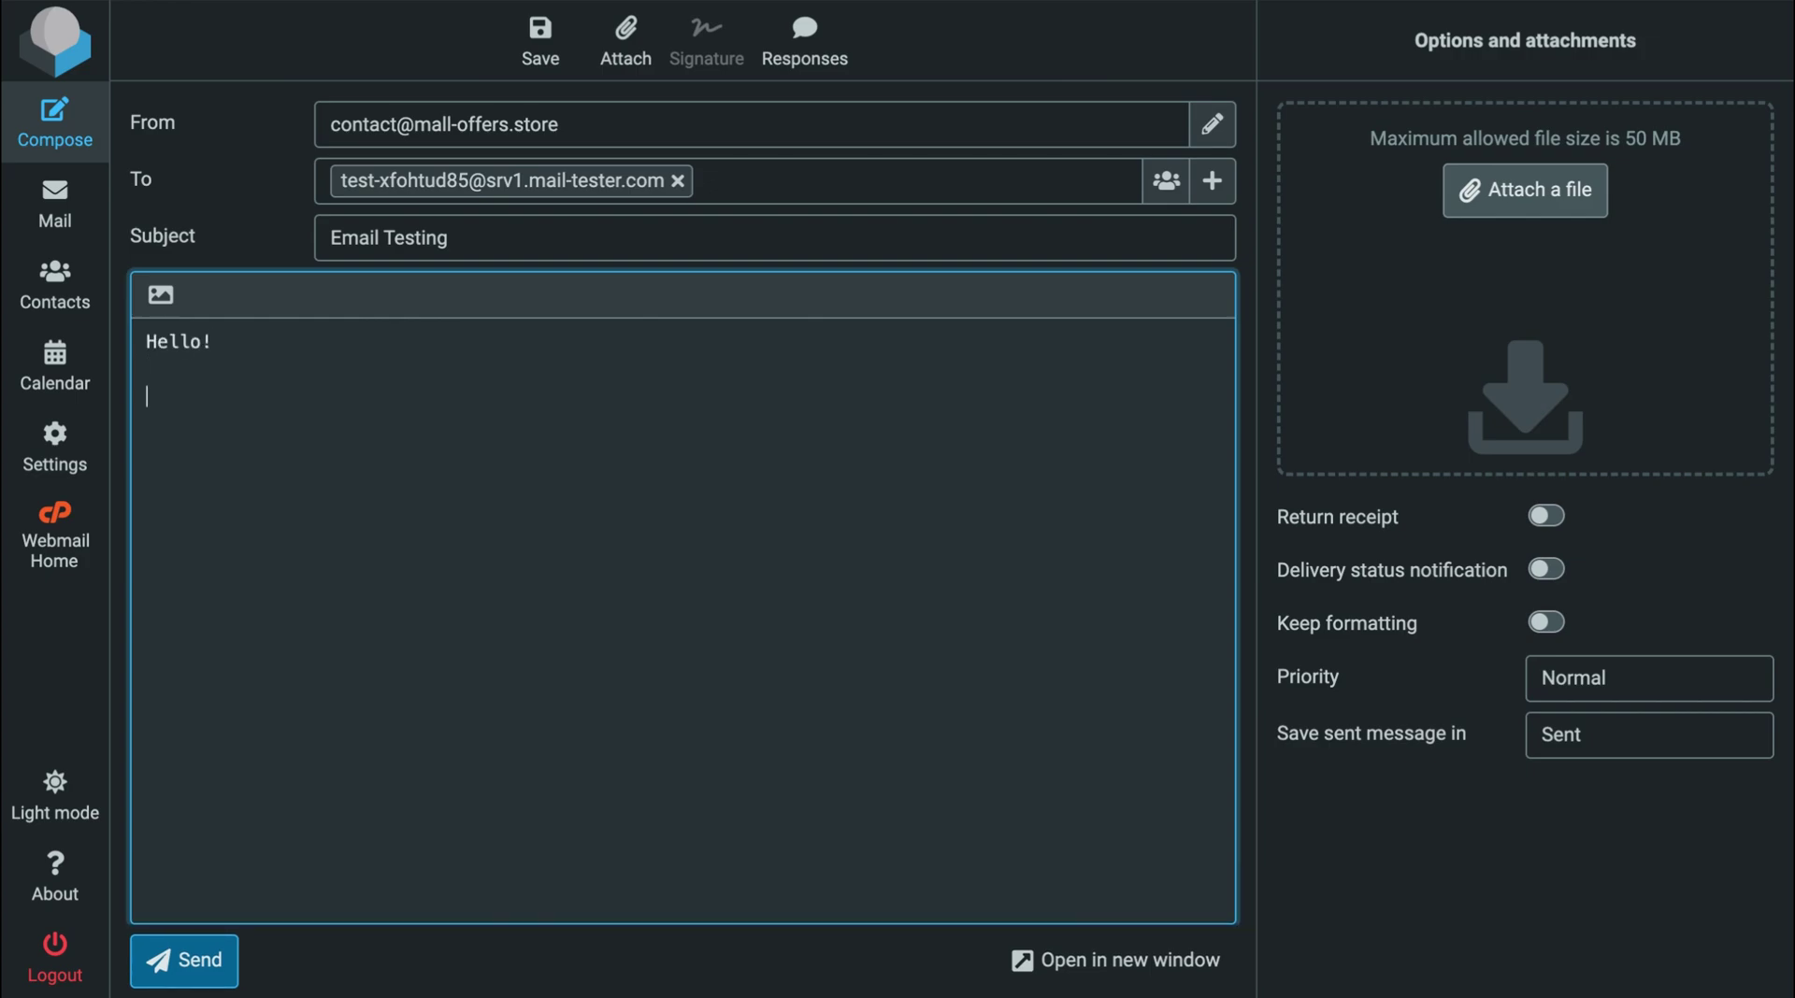
{"action": "type", "text": "  I'm testing this bus"}
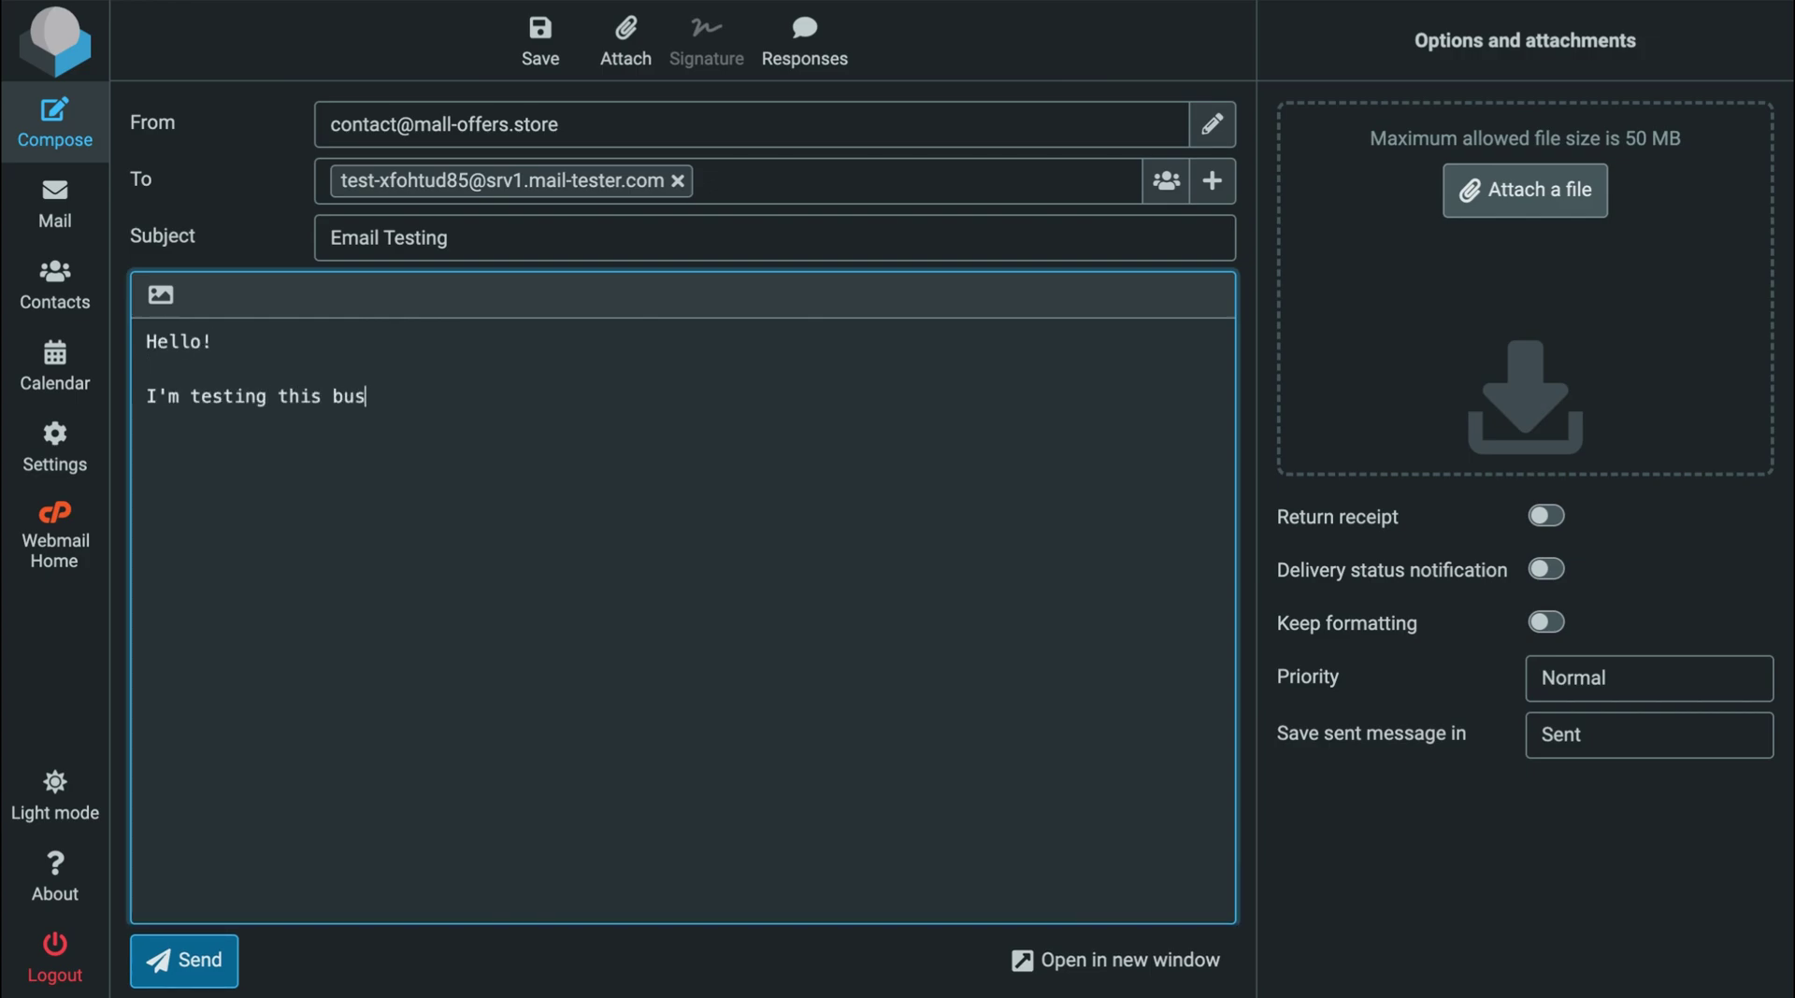
{"action": "type", "text": "iness email for the first time."}
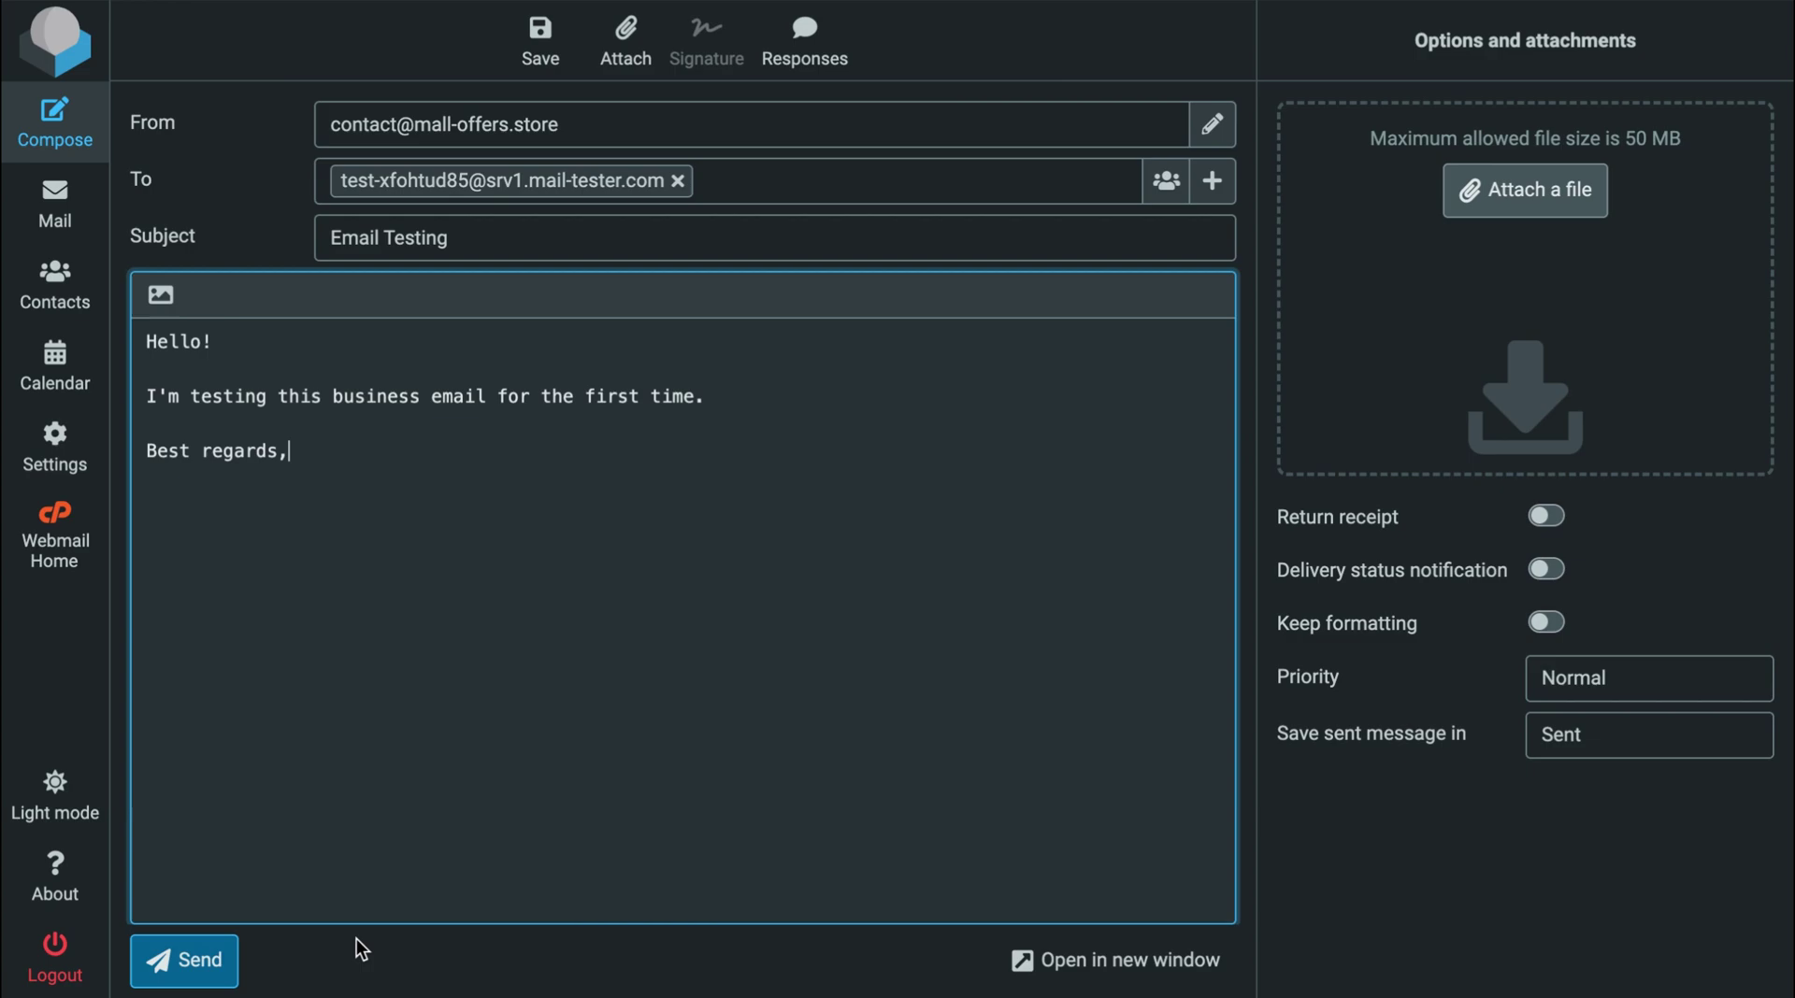
{"action": "left_click", "coordinate": [184, 963]}
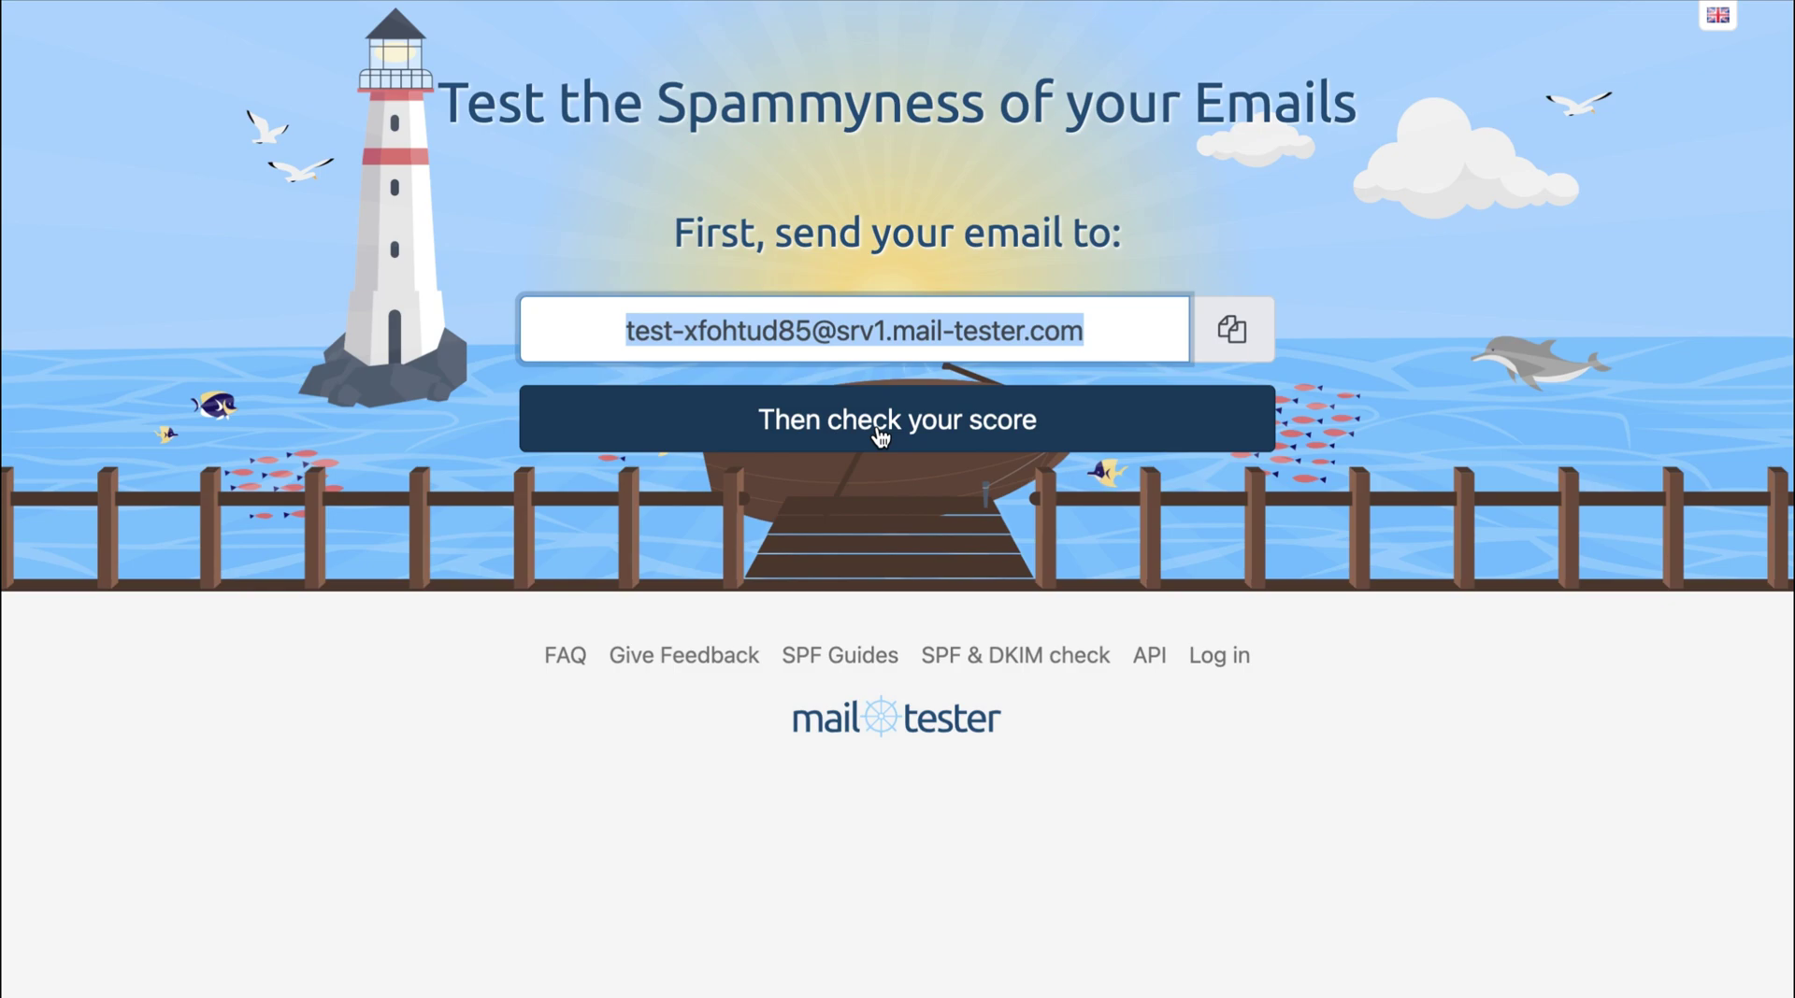
Check mail-tester's results page, showing a 9.2/10 score for Email Testing.
{"action": "left_click", "coordinate": [878, 435]}
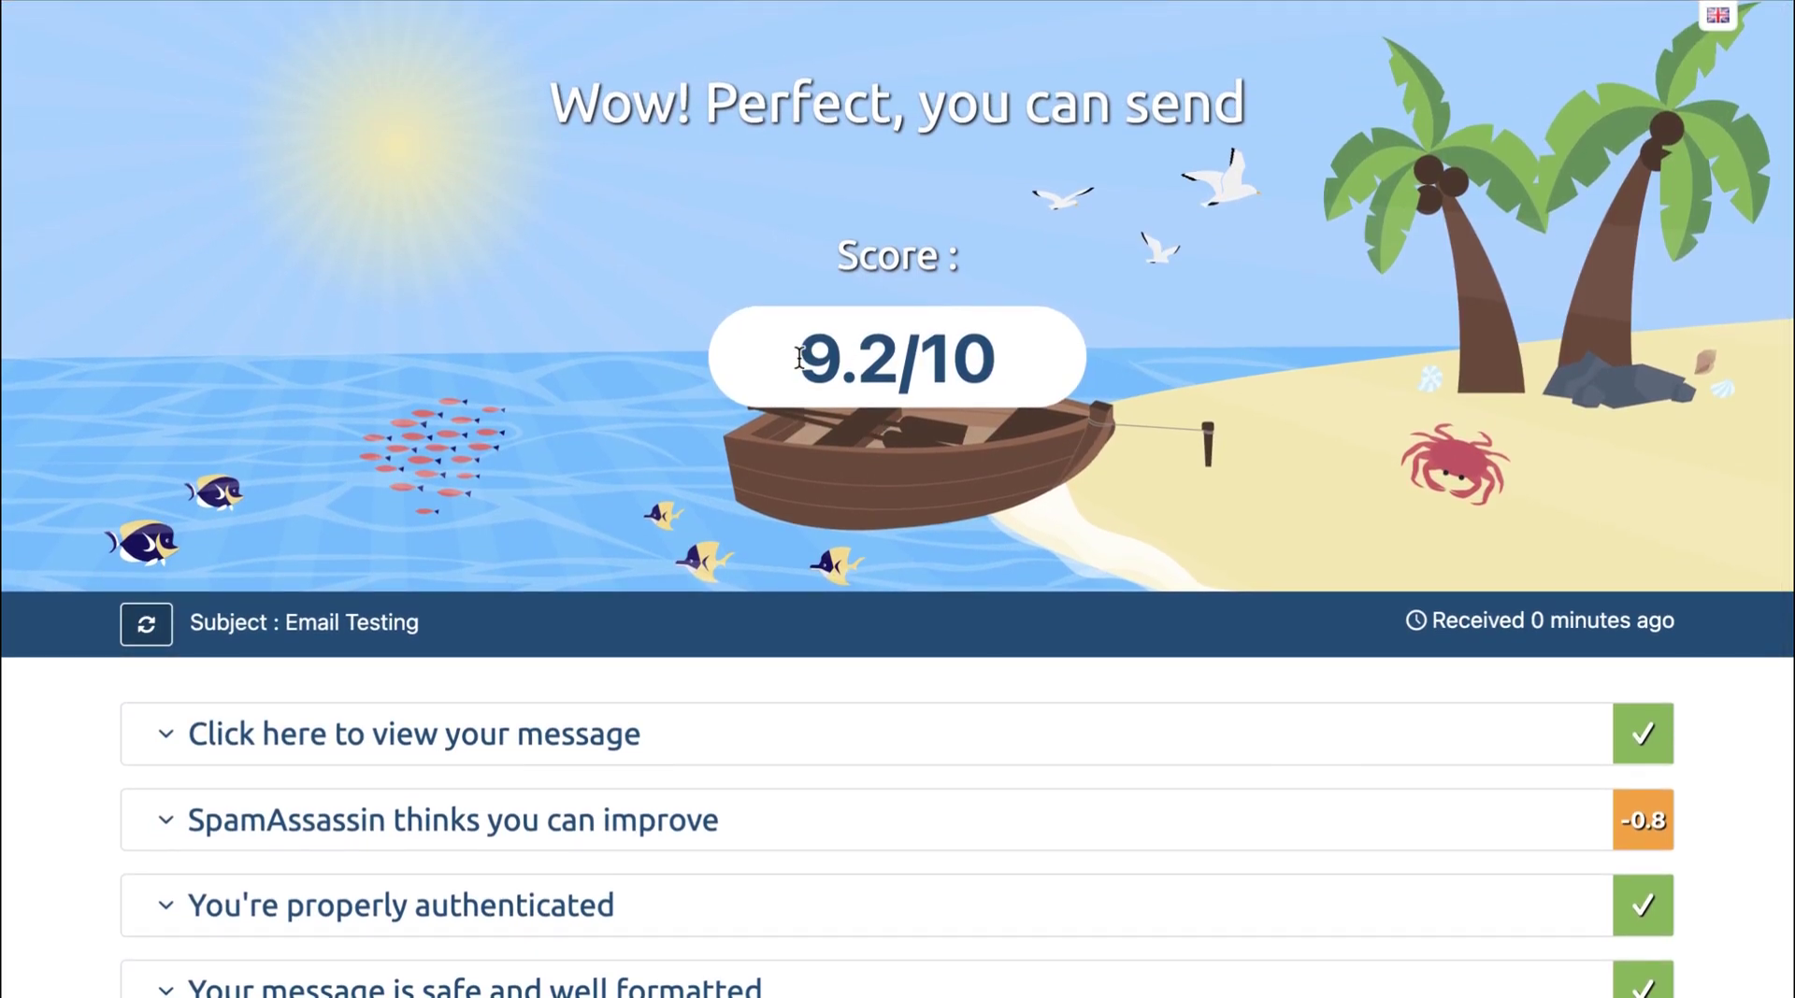
{"action": "scroll", "coordinate": [973, 570], "scroll_direction": "down", "scroll_amount": 2}
{"action": "scroll", "coordinate": [973, 570], "scroll_direction": "up", "scroll_amount": 2}
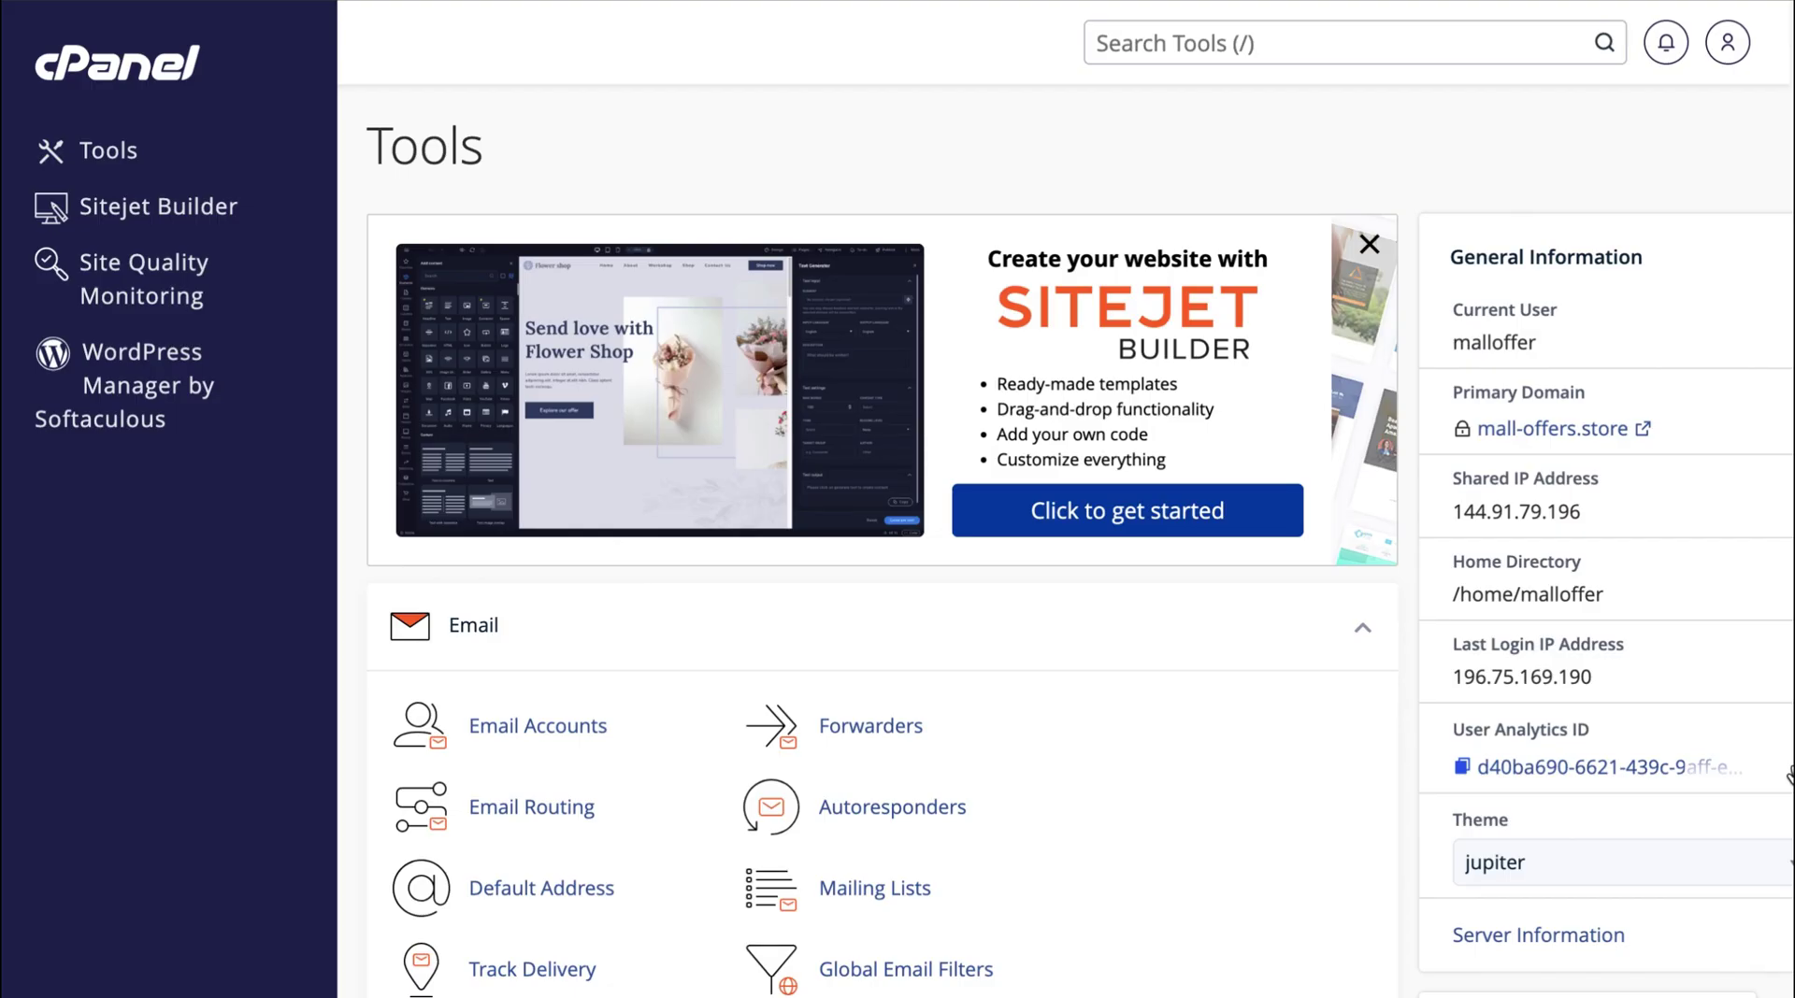
{"action": "scroll", "coordinate": [1789, 774], "scroll_direction": "down", "scroll_amount": 3}
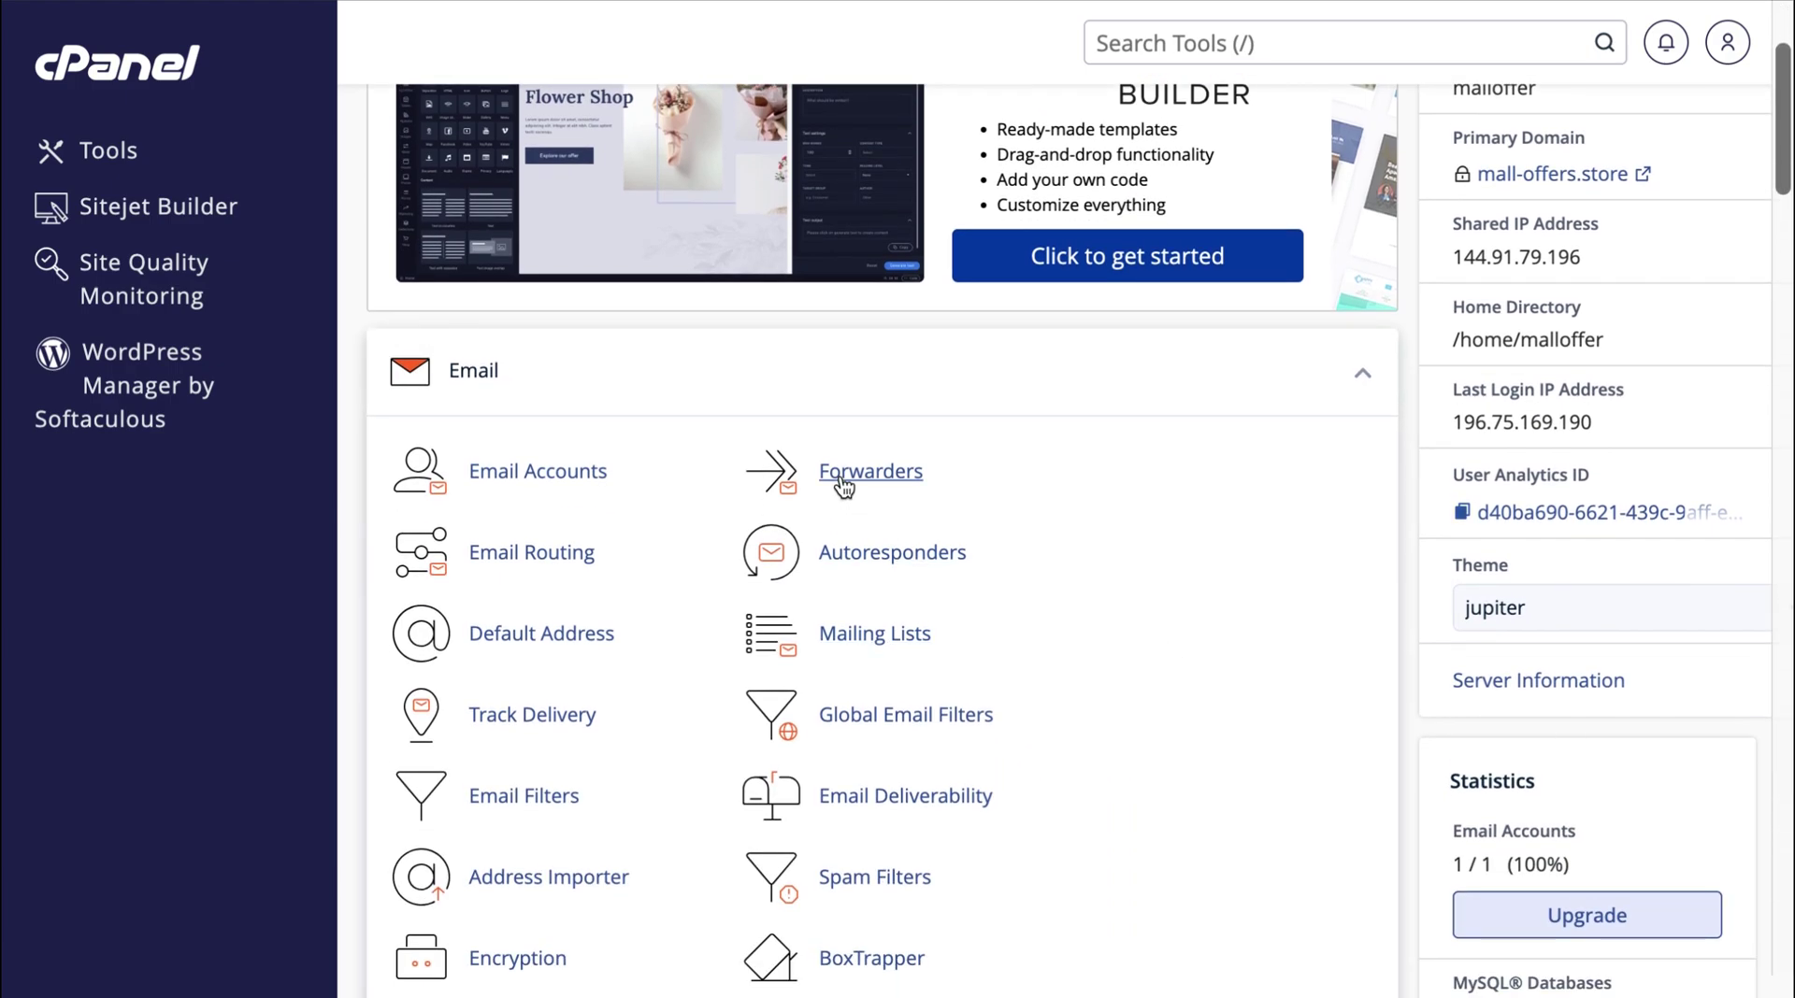
{"action": "scroll", "coordinate": [1405, 683], "scroll_direction": "down", "scroll_amount": 10}
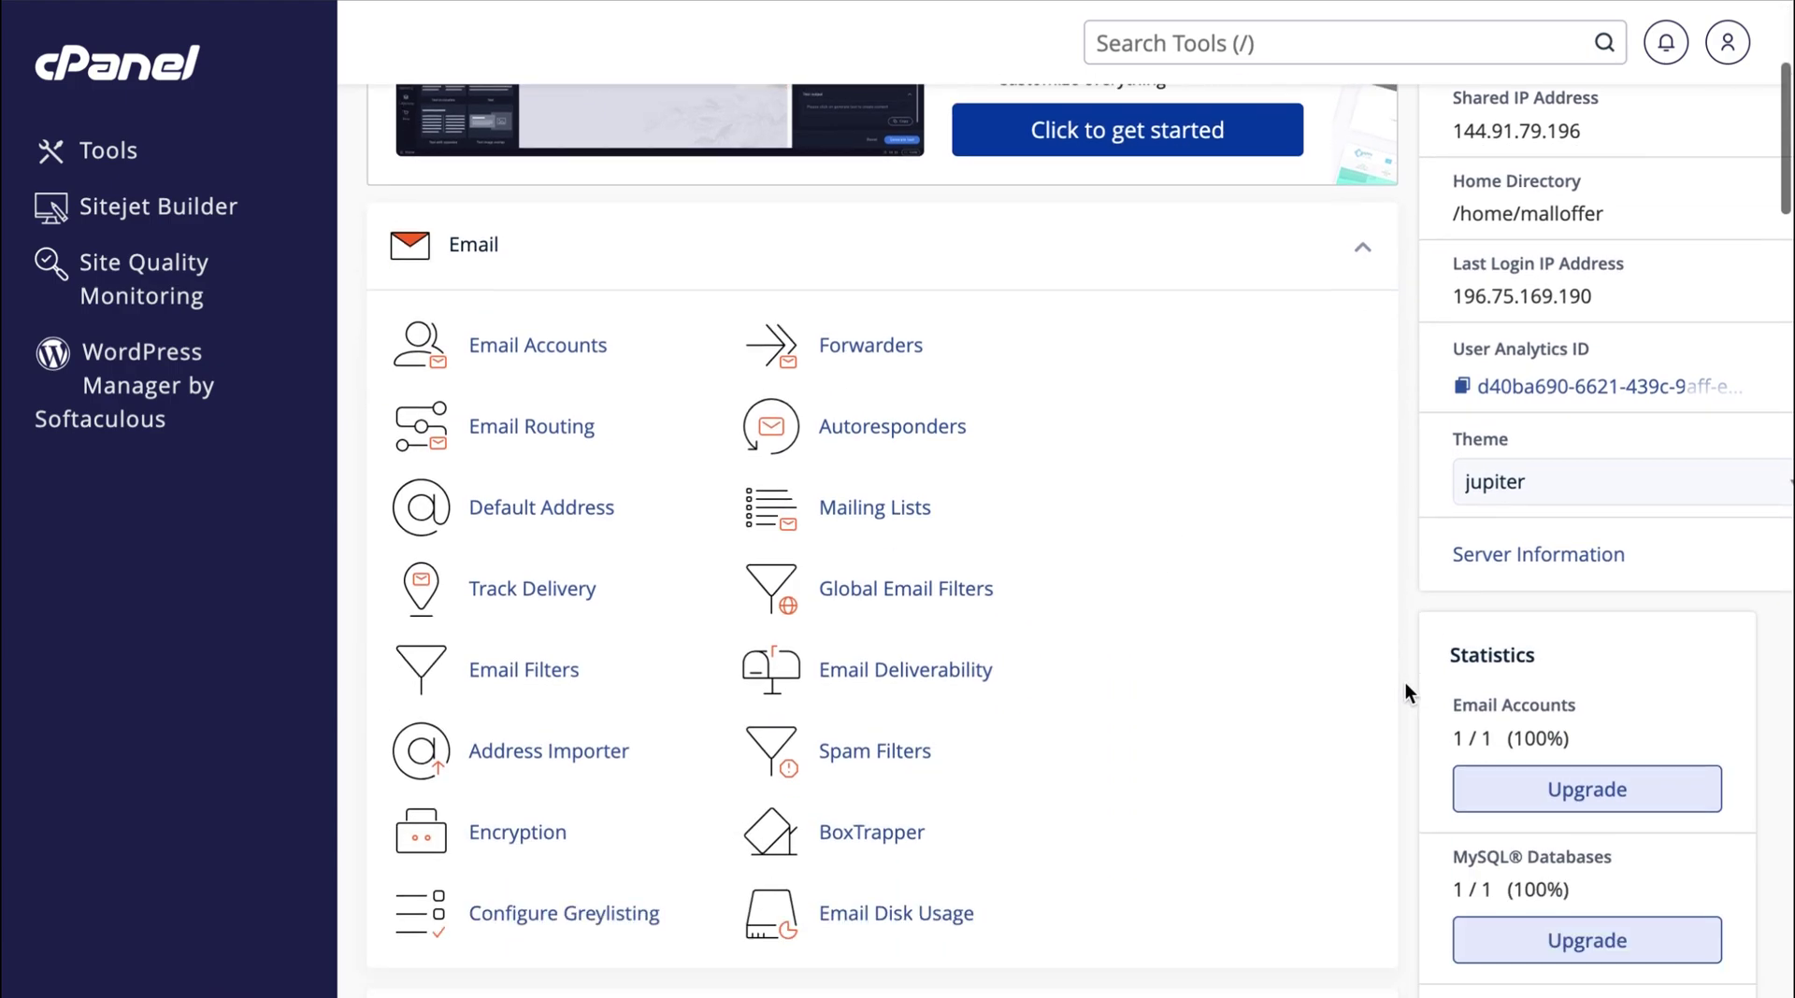
{"action": "scroll", "coordinate": [1406, 683], "scroll_direction": "down", "scroll_amount": 1}
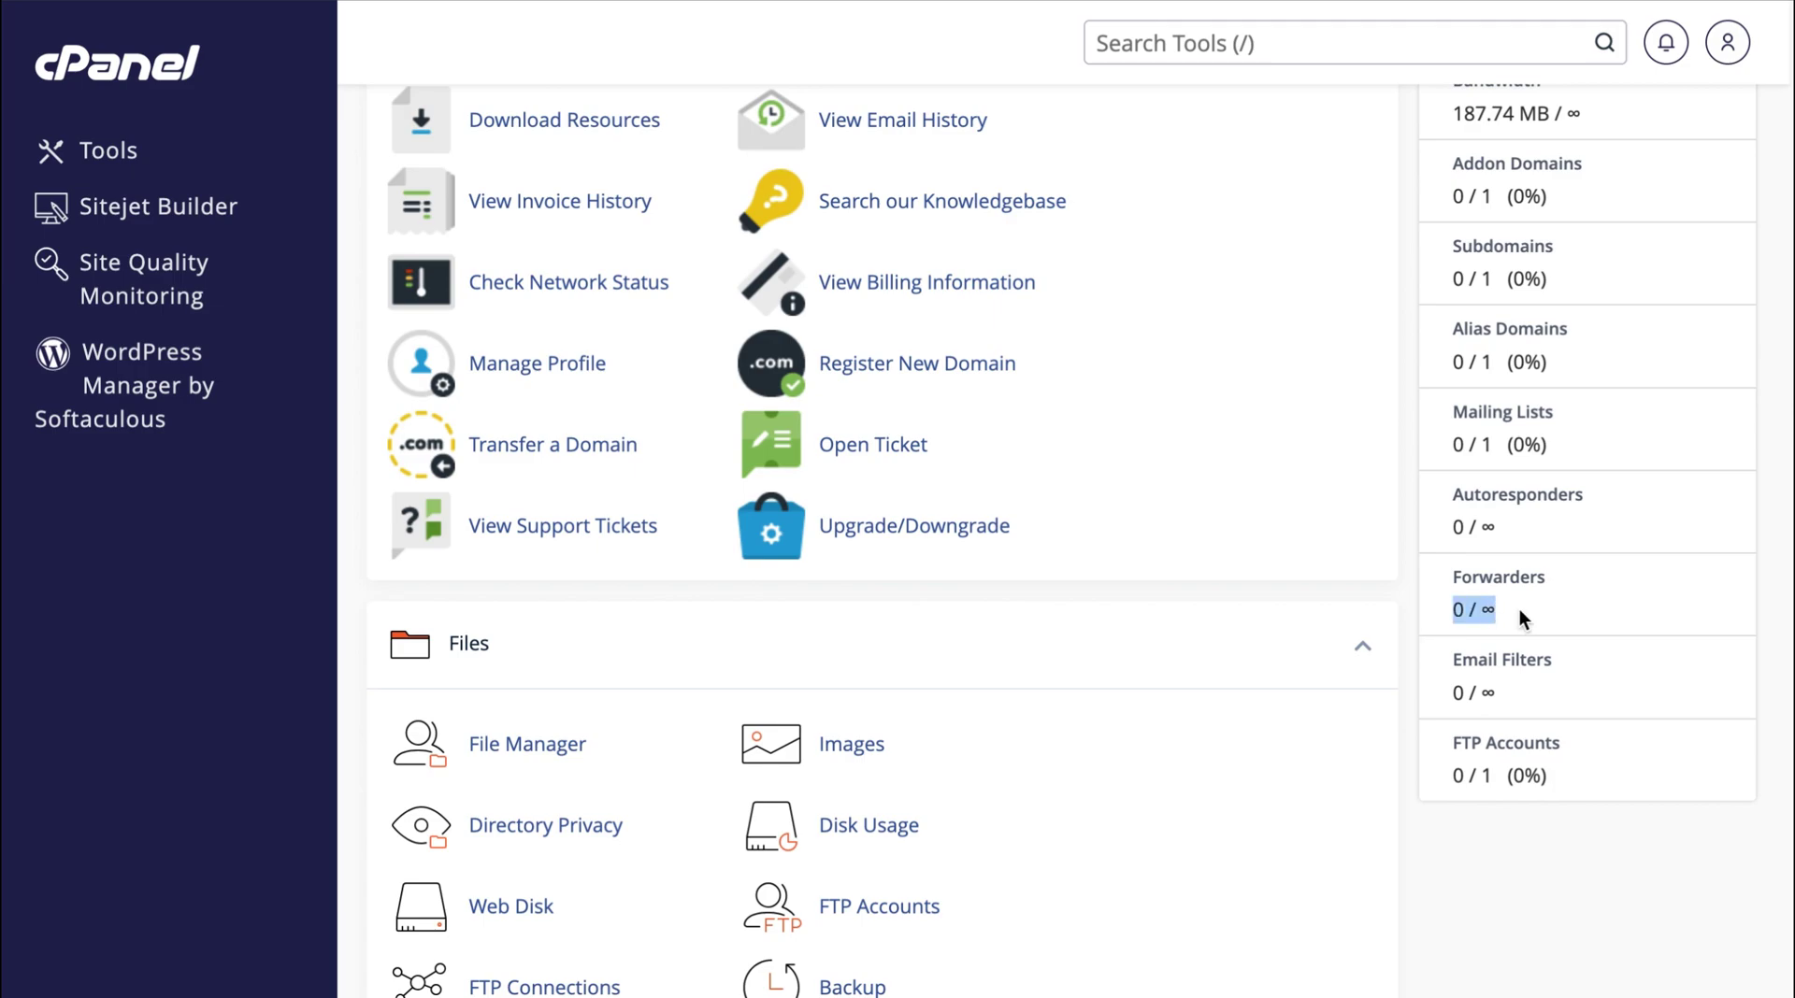
{"action": "scroll", "coordinate": [1522, 608], "scroll_direction": "up", "scroll_amount": 12}
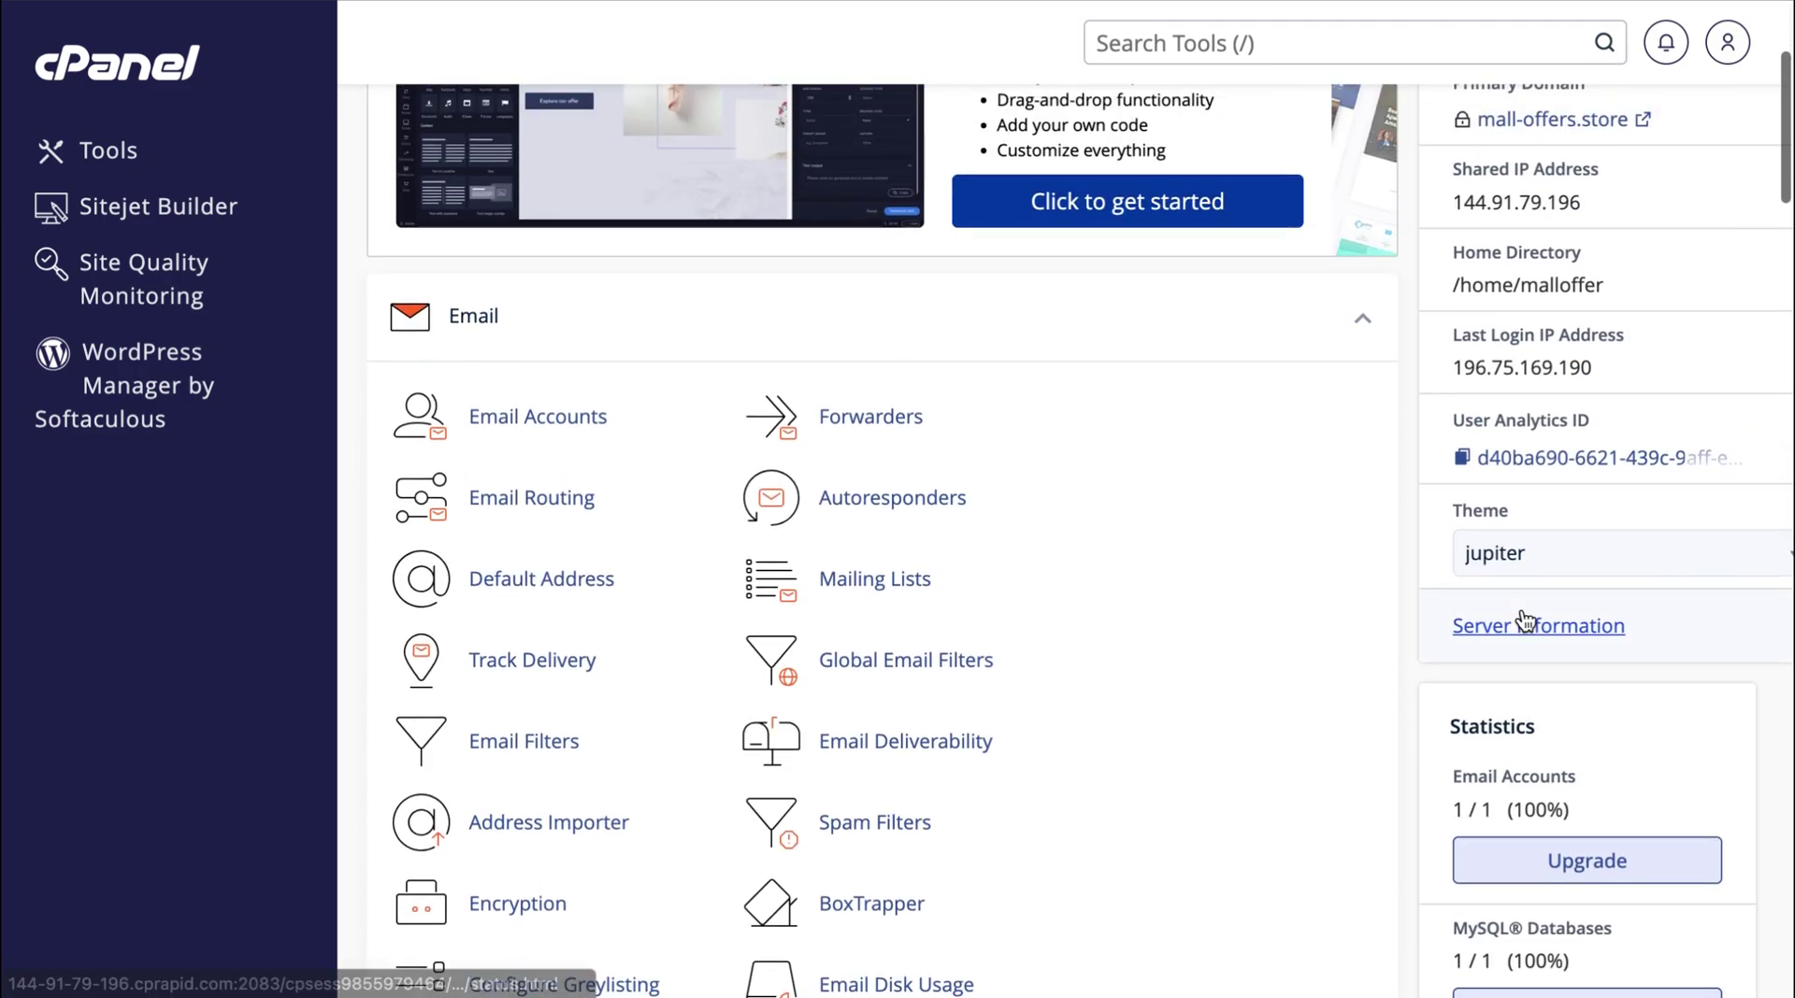
{"action": "left_click", "coordinate": [865, 419]}
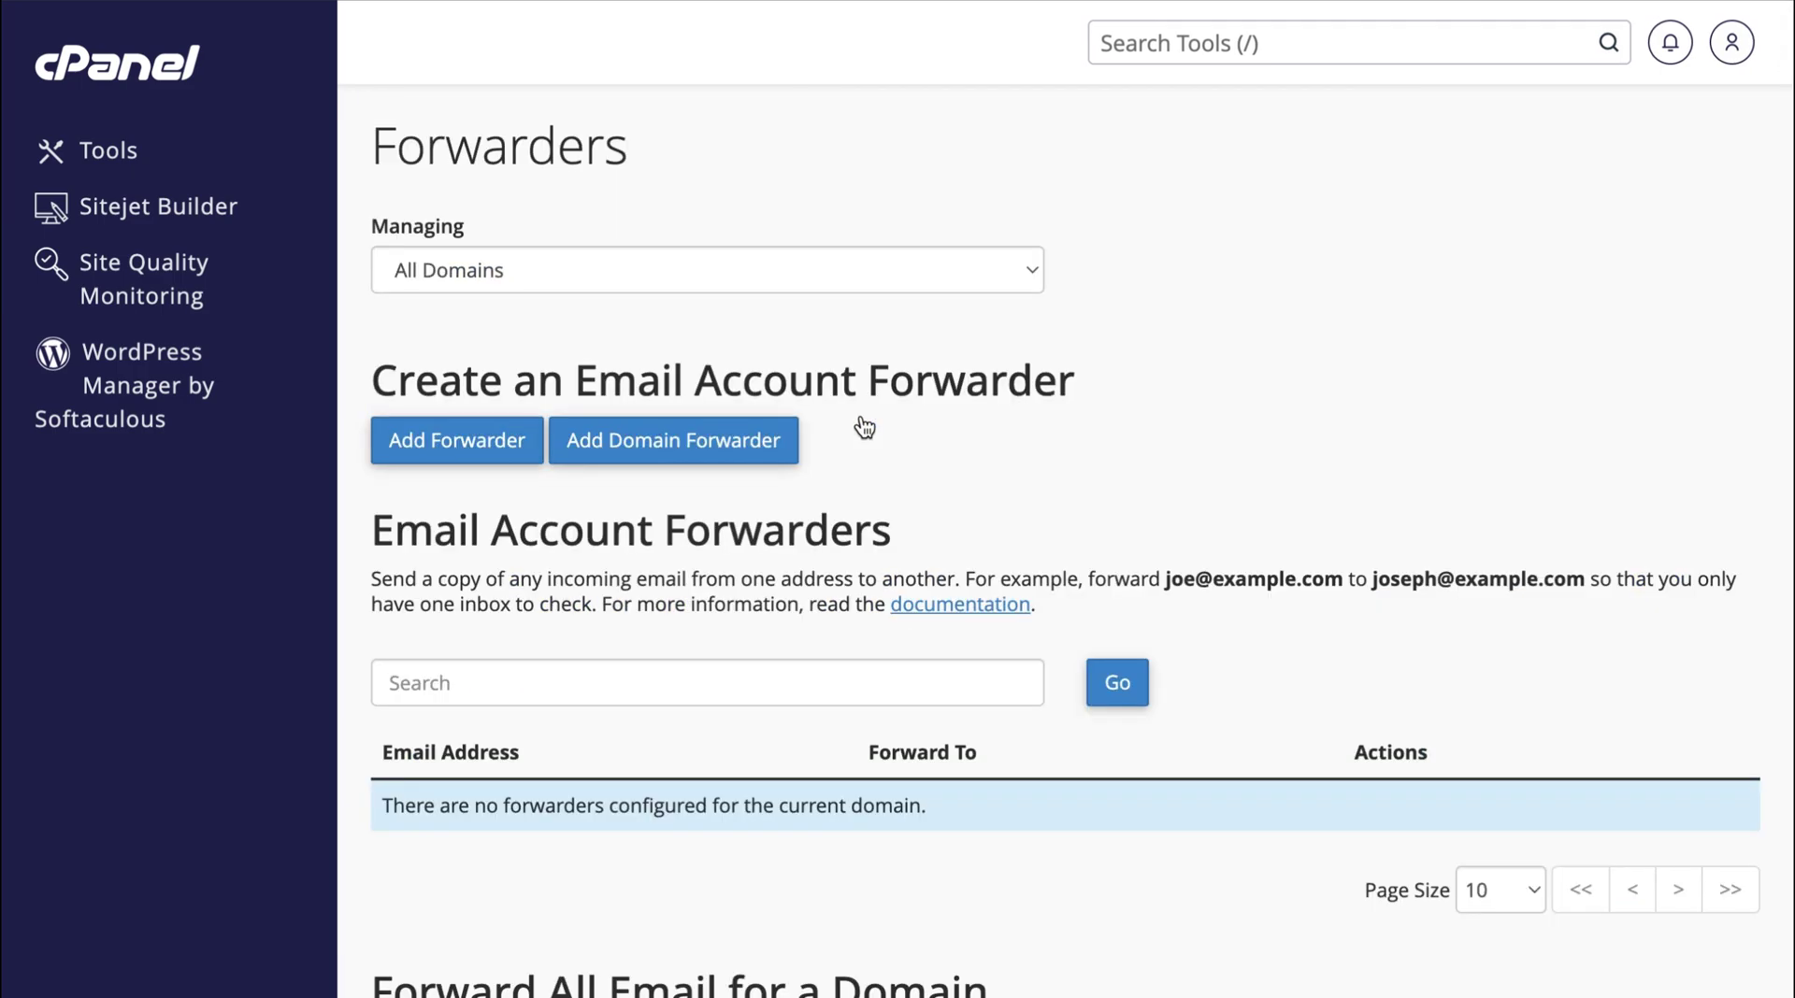
{"action": "left_click", "coordinate": [478, 458]}
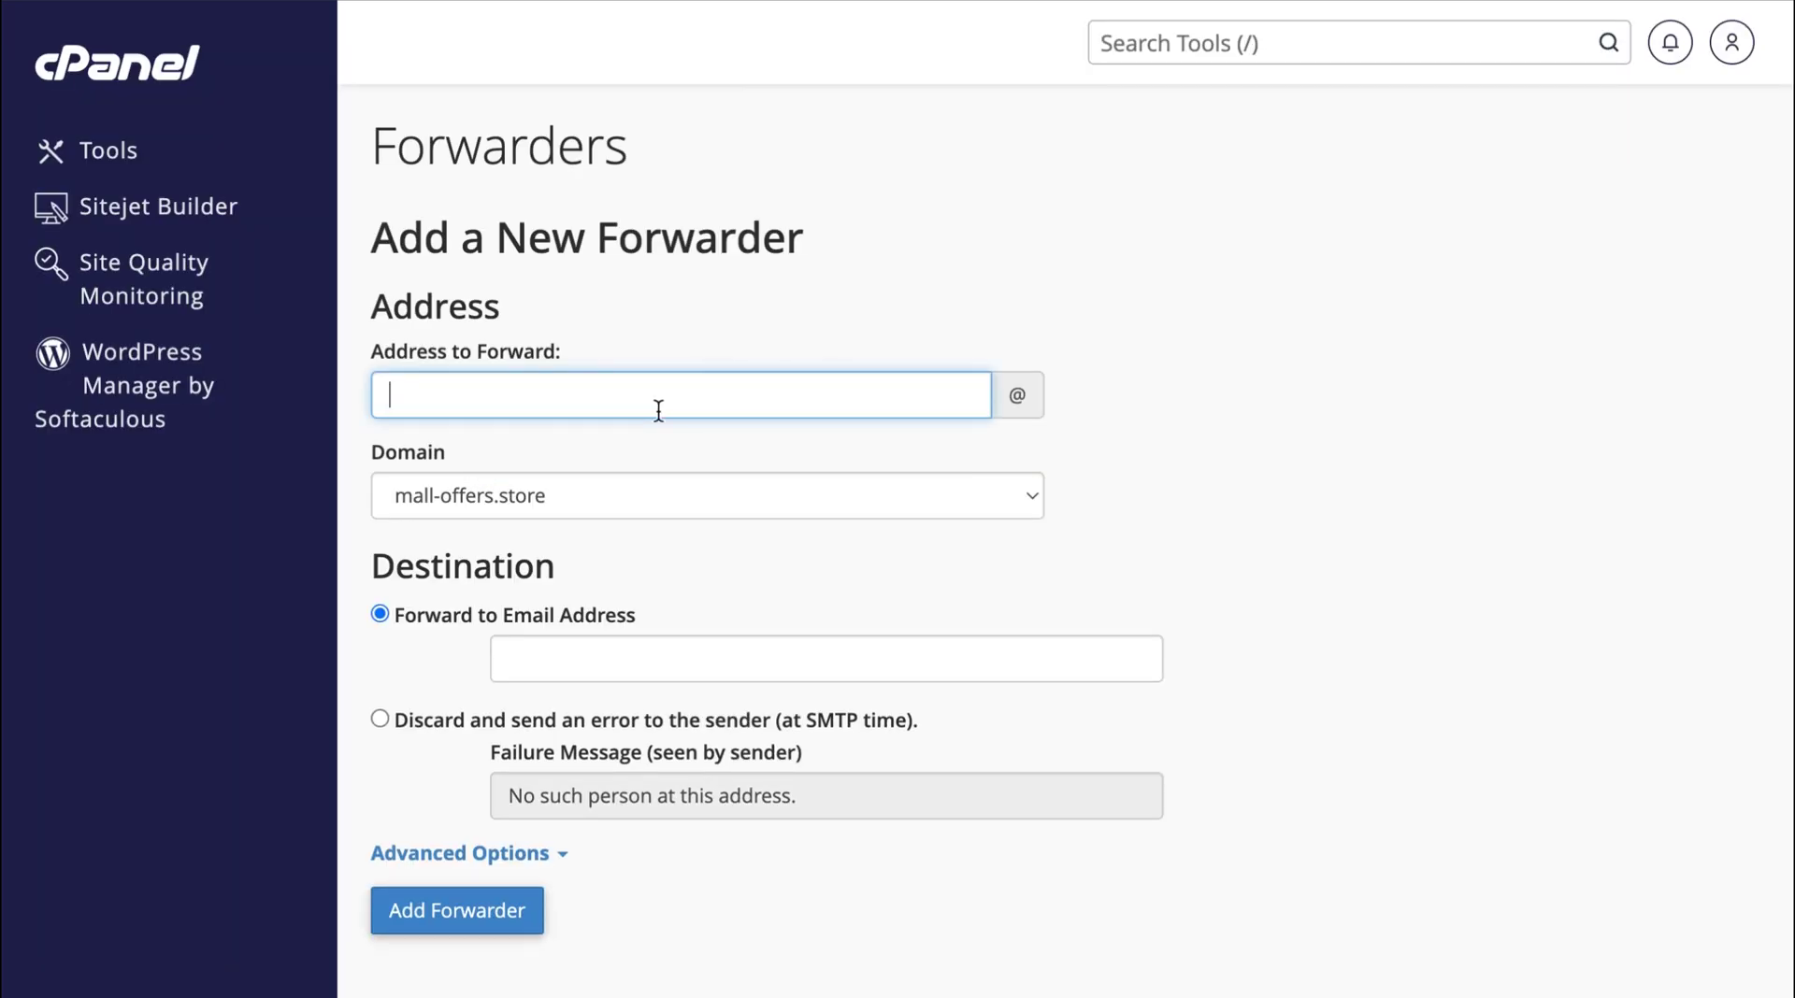
{"action": "left_click", "coordinate": [1210, 472]}
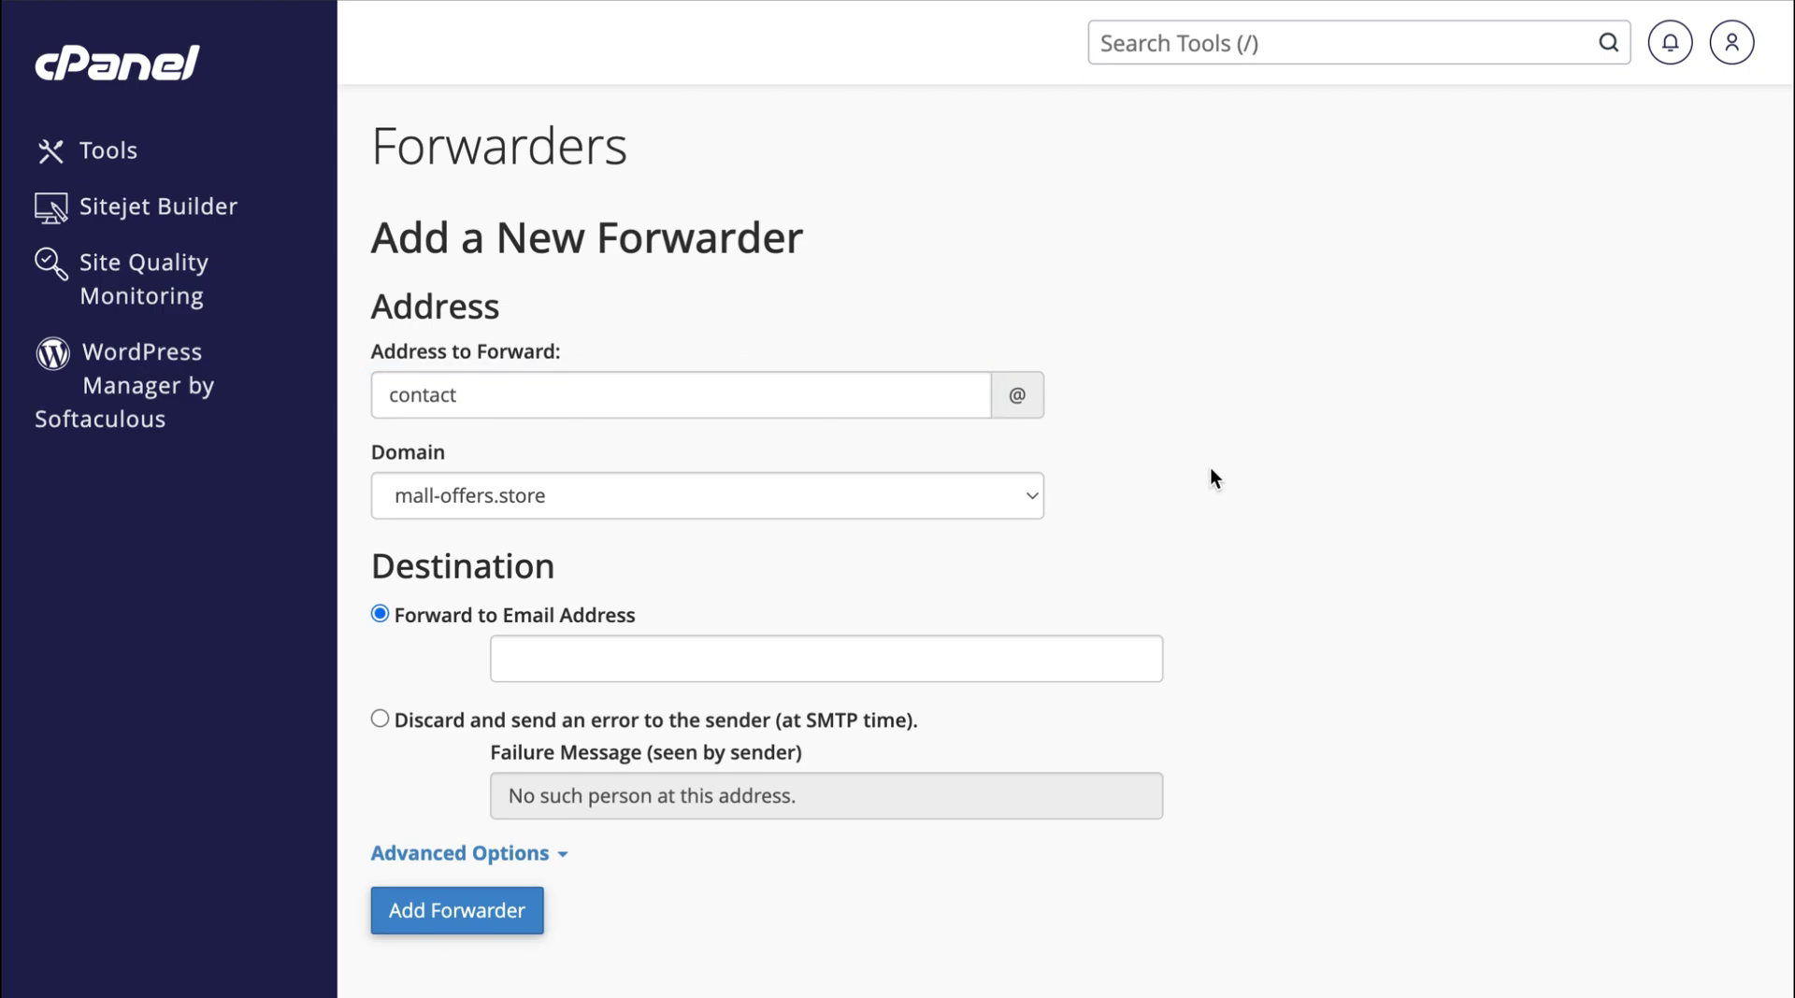
{"action": "left_click", "coordinate": [772, 649]}
{"action": "key", "text": "ctrl+v"}
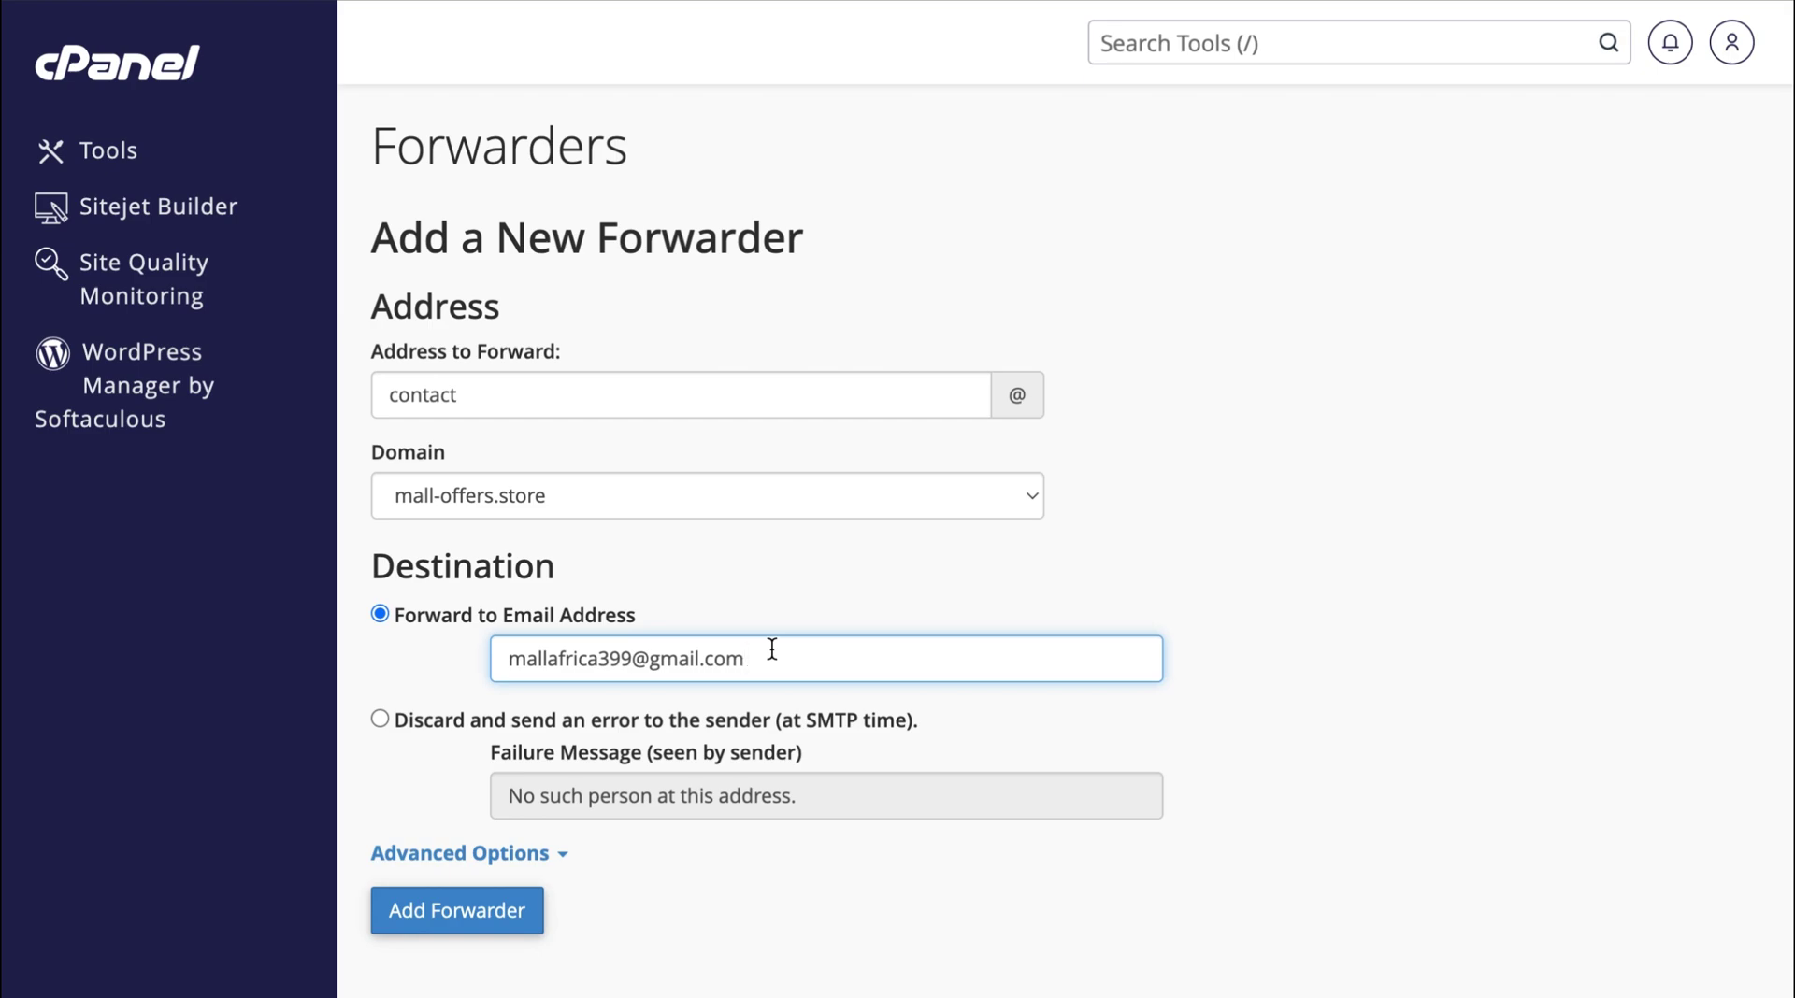
{"action": "left_click", "coordinate": [479, 922]}
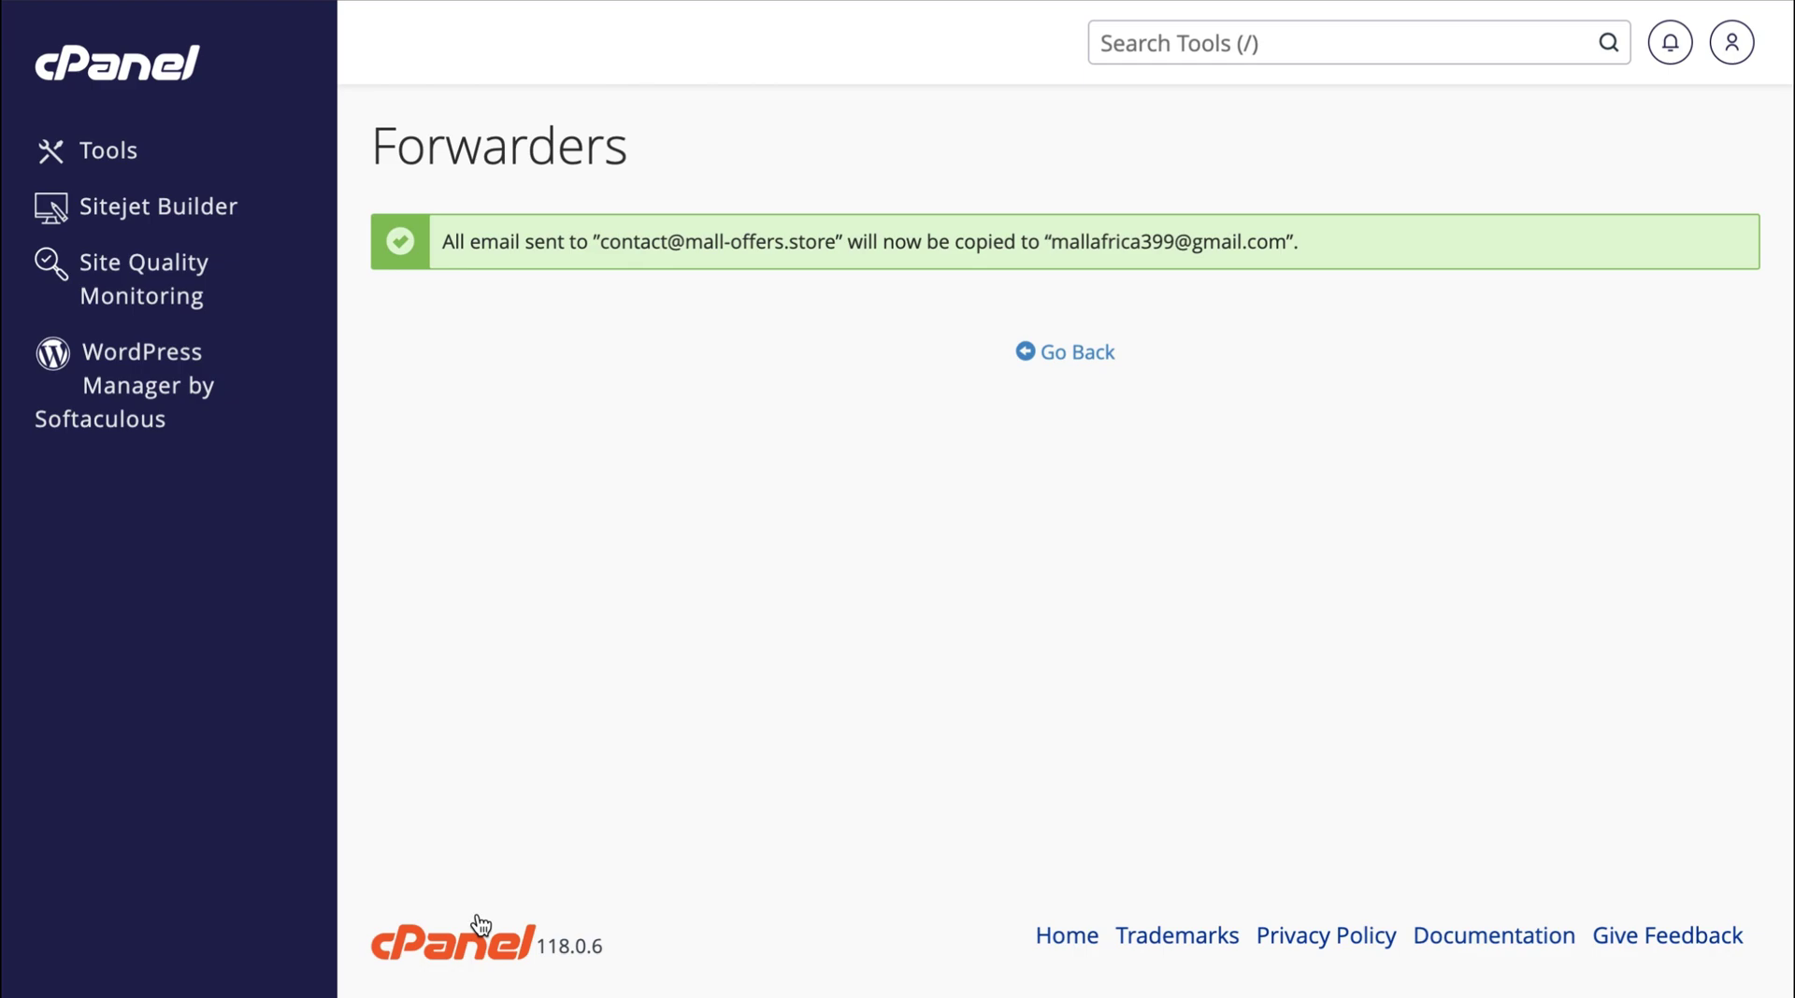
Go back to the forwarders list, then open Gmail's full settings on the Accounts and Import tab.
{"action": "left_click", "coordinate": [1077, 352]}
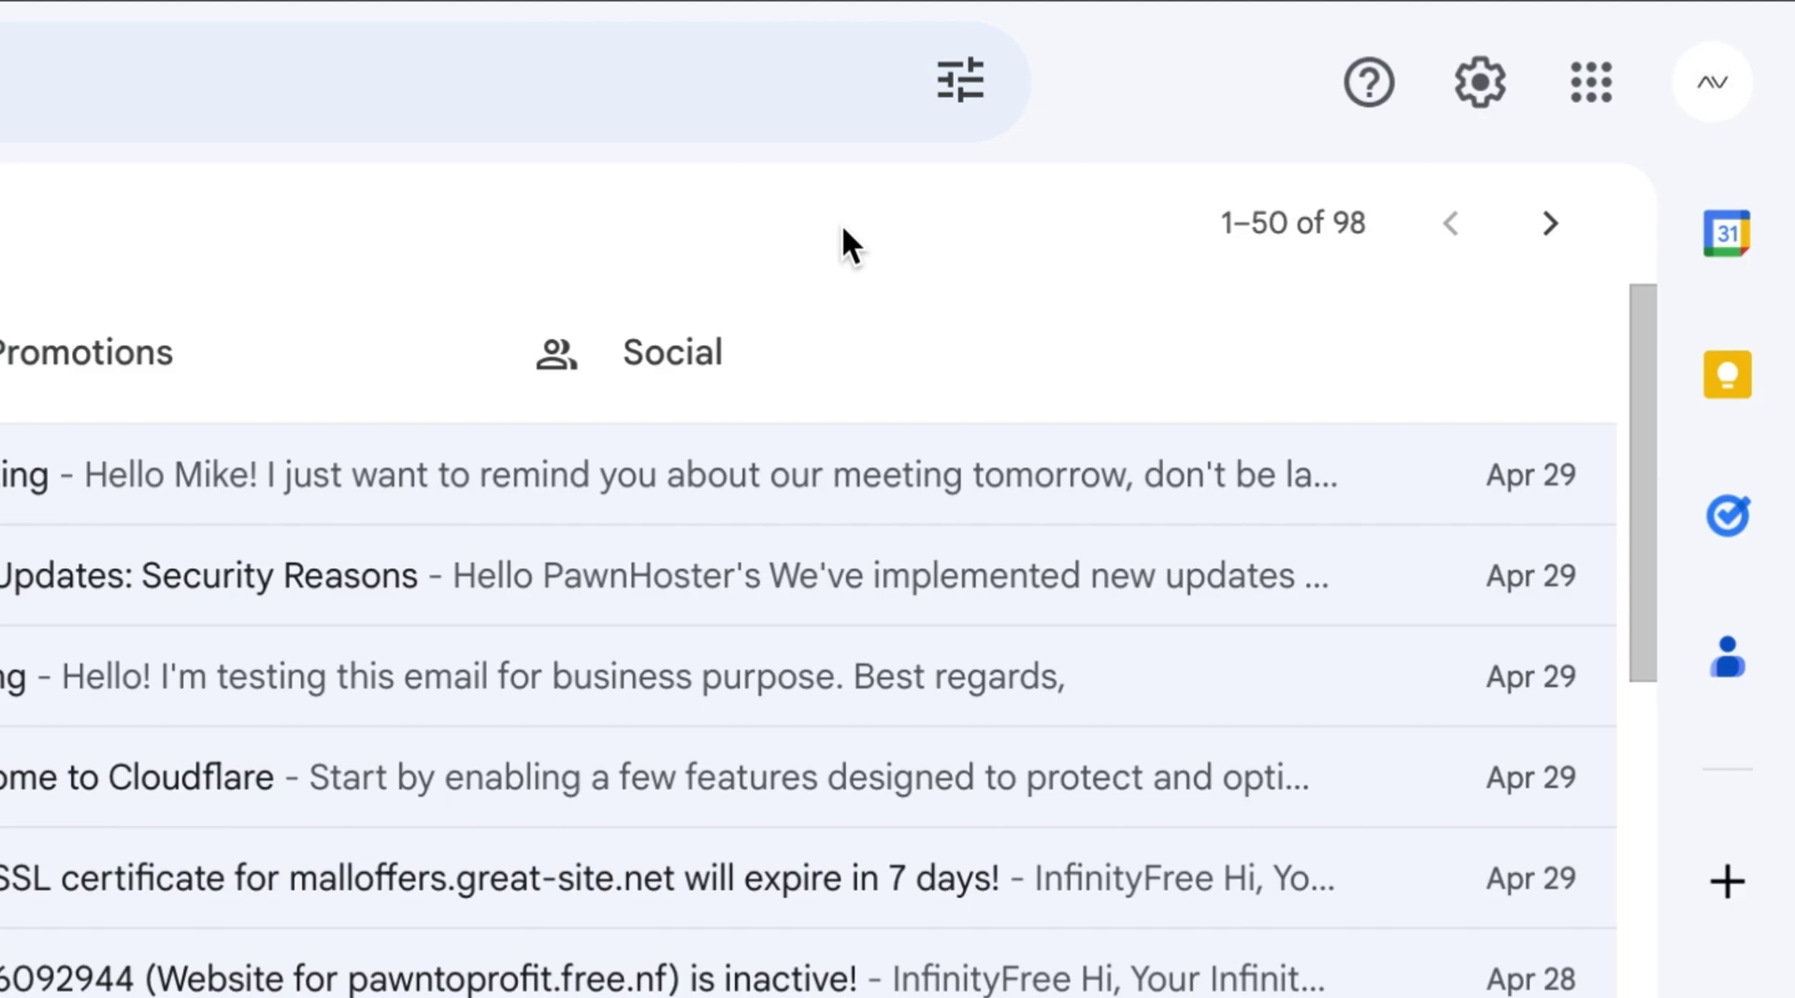
{"action": "left_click", "coordinate": [1481, 82]}
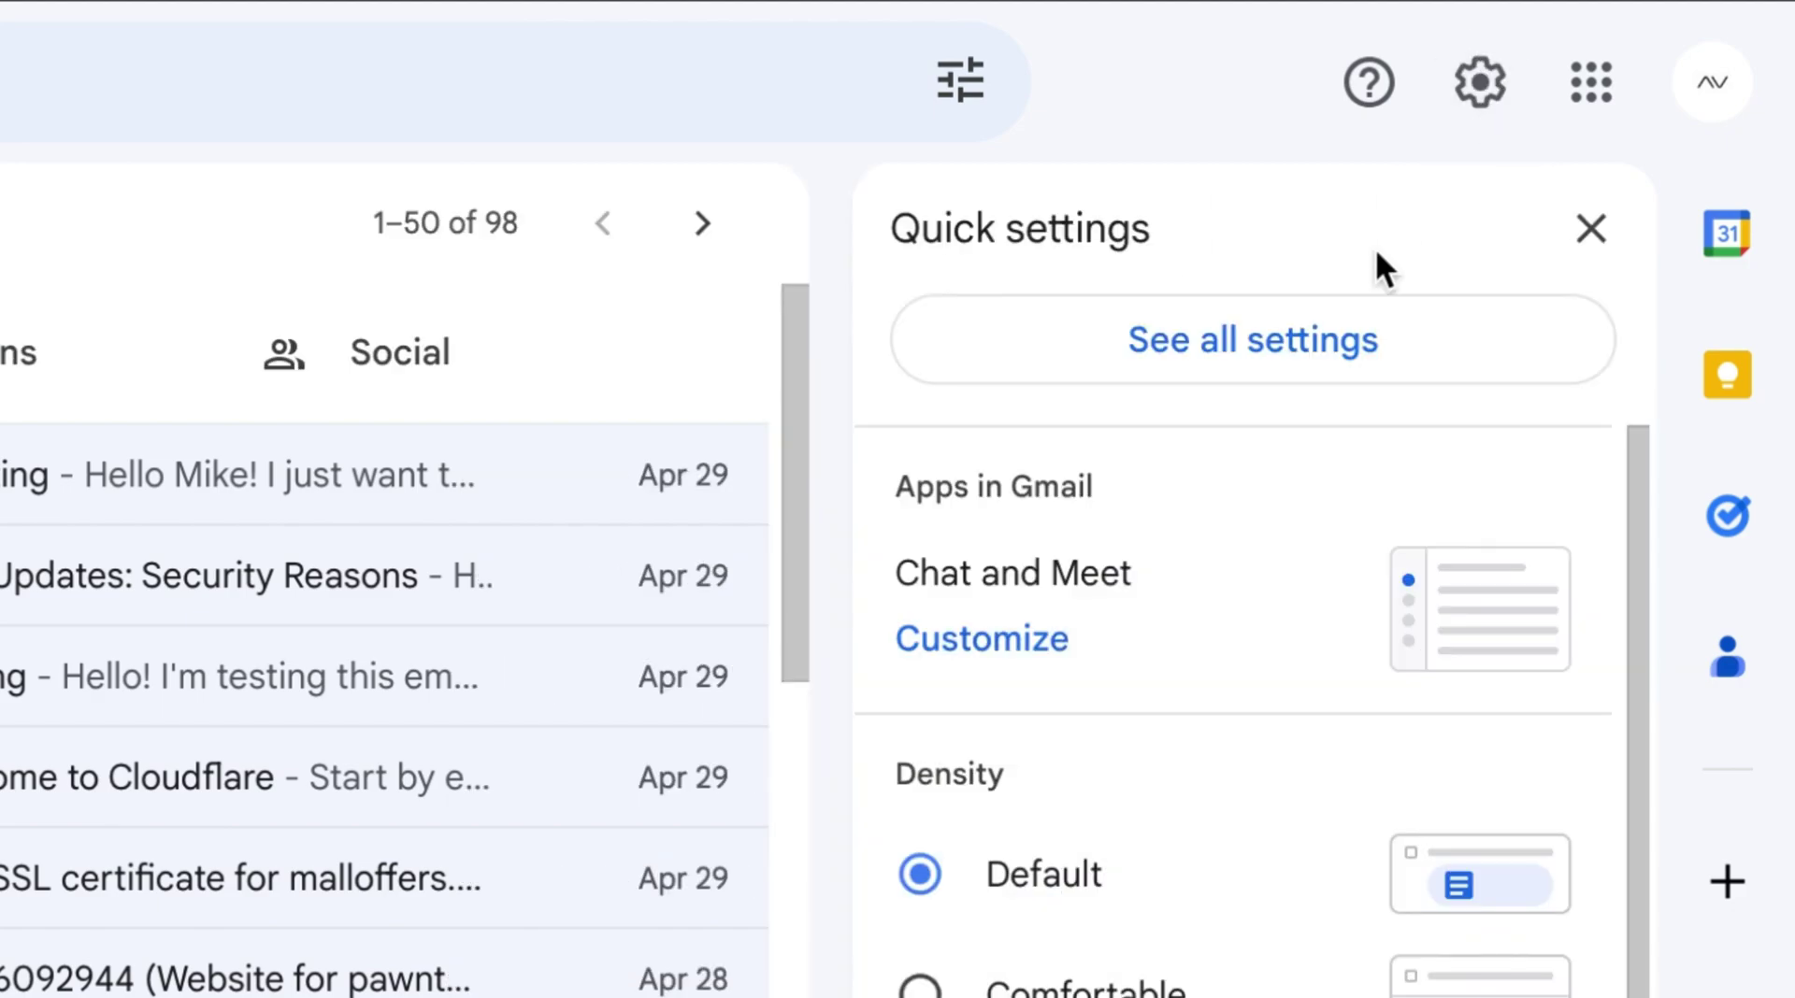
{"action": "left_click", "coordinate": [1330, 343]}
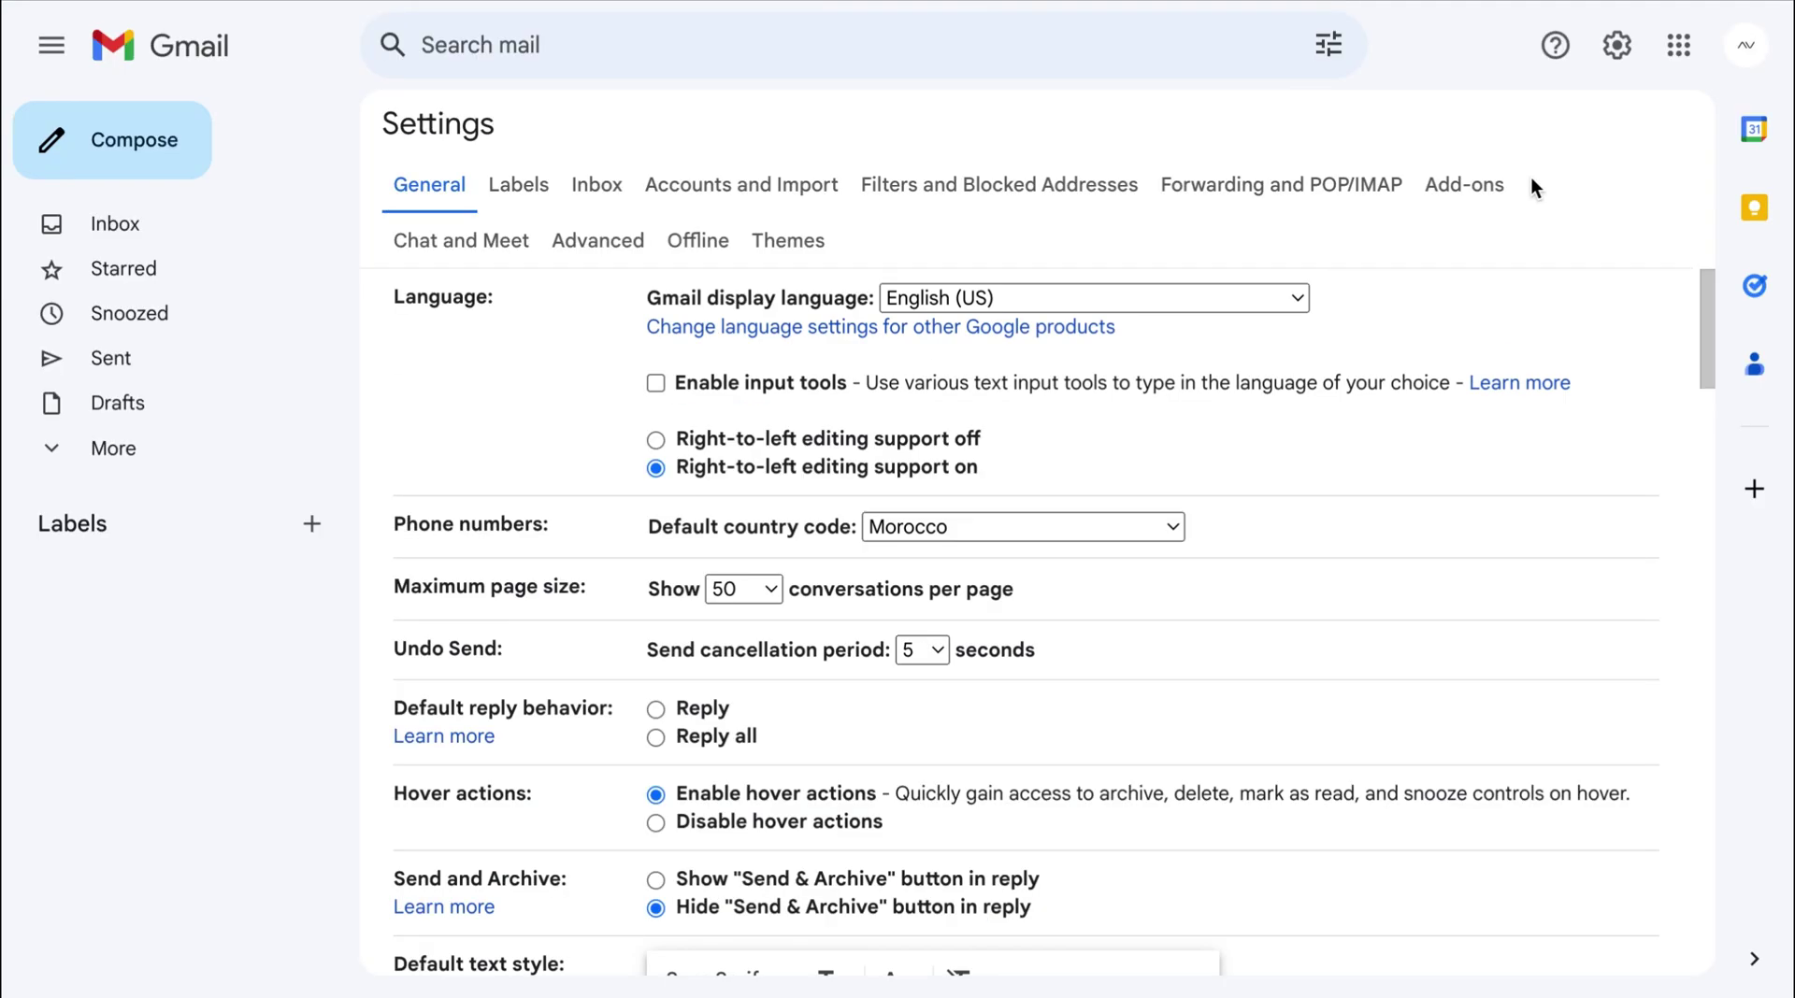
{"action": "left_click", "coordinate": [781, 204]}
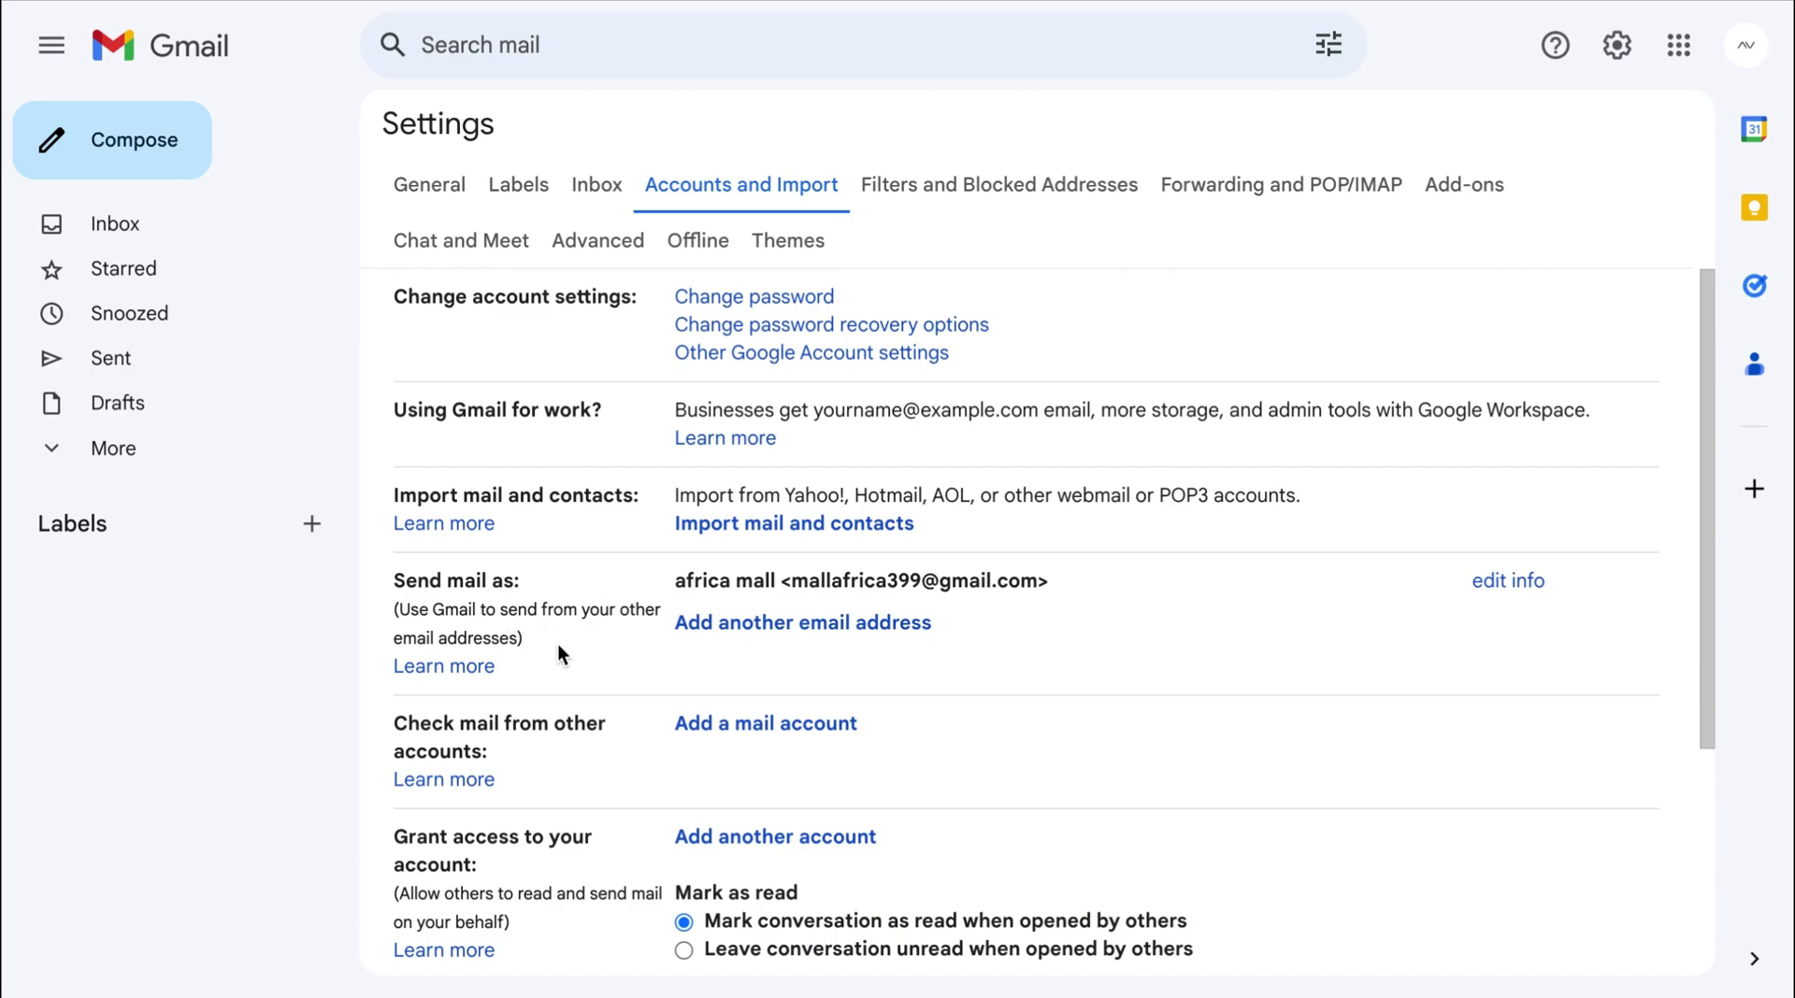
Add a send-as sender named 'Africa Mall' with the store's contact address and continue to SMTP settings.
{"action": "left_click", "coordinate": [802, 626]}
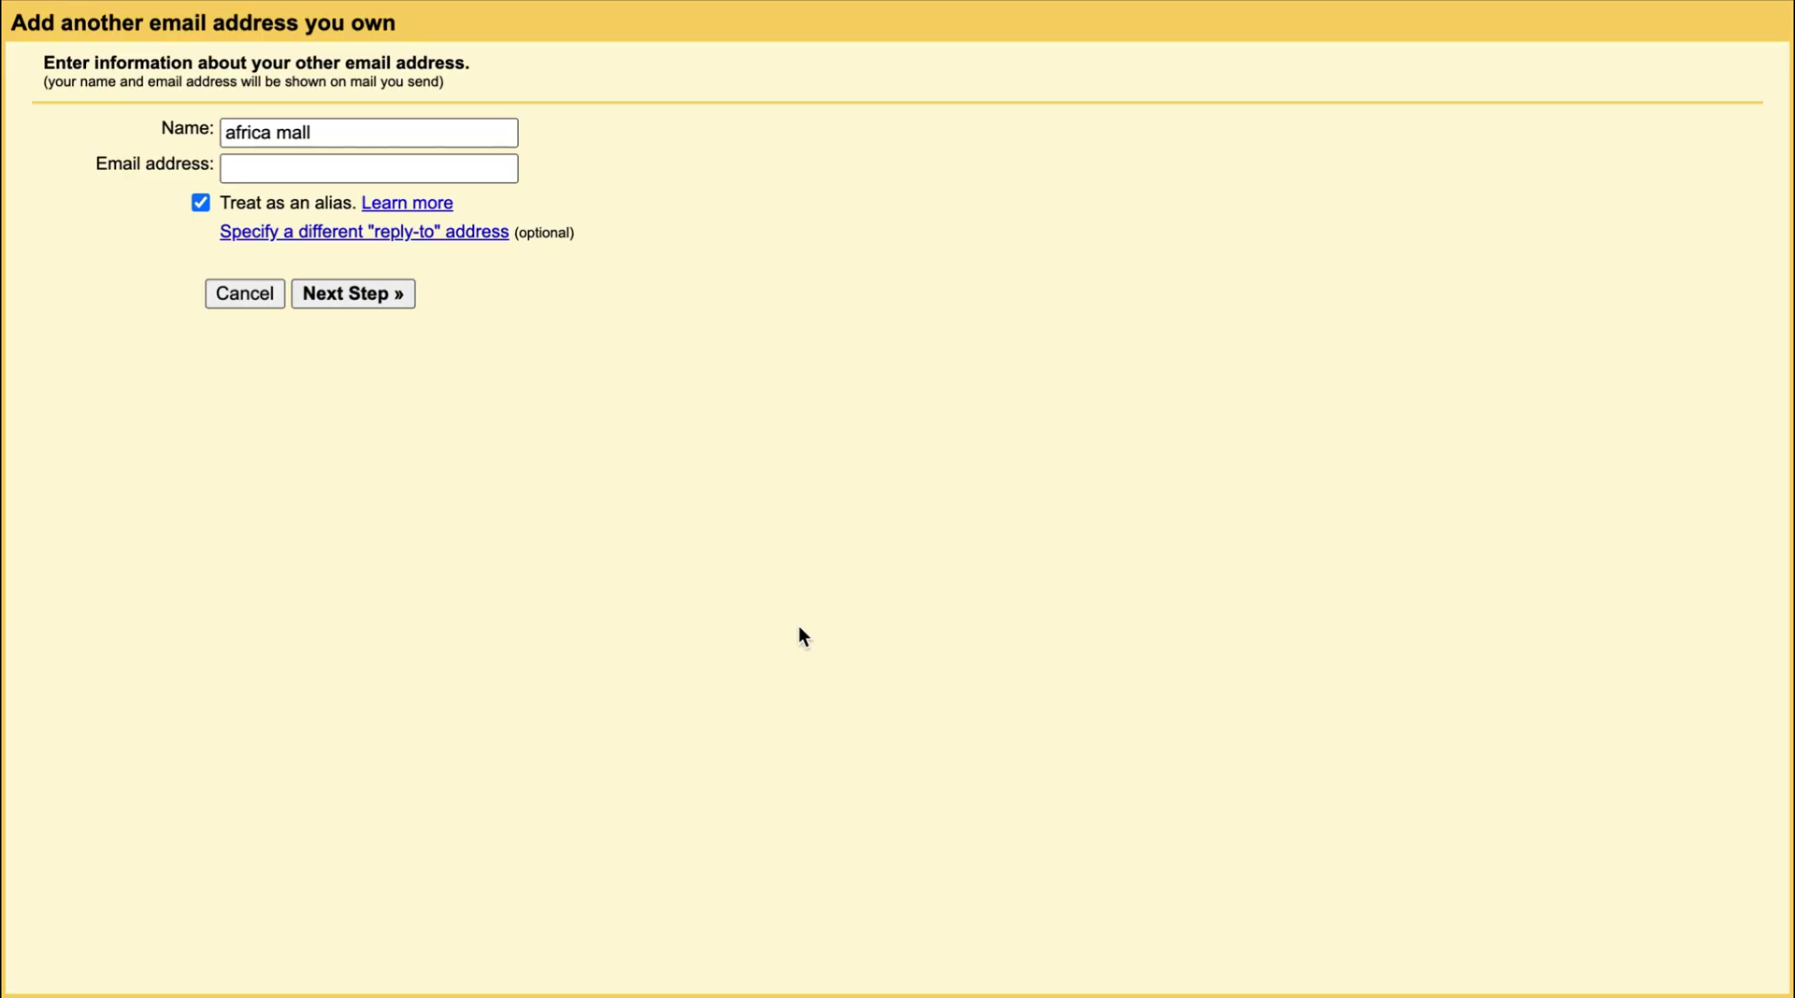
{"action": "triple_click", "coordinate": [328, 131]}
{"action": "type", "text": "Africa Mall"}
{"action": "key", "text": "Tab"}
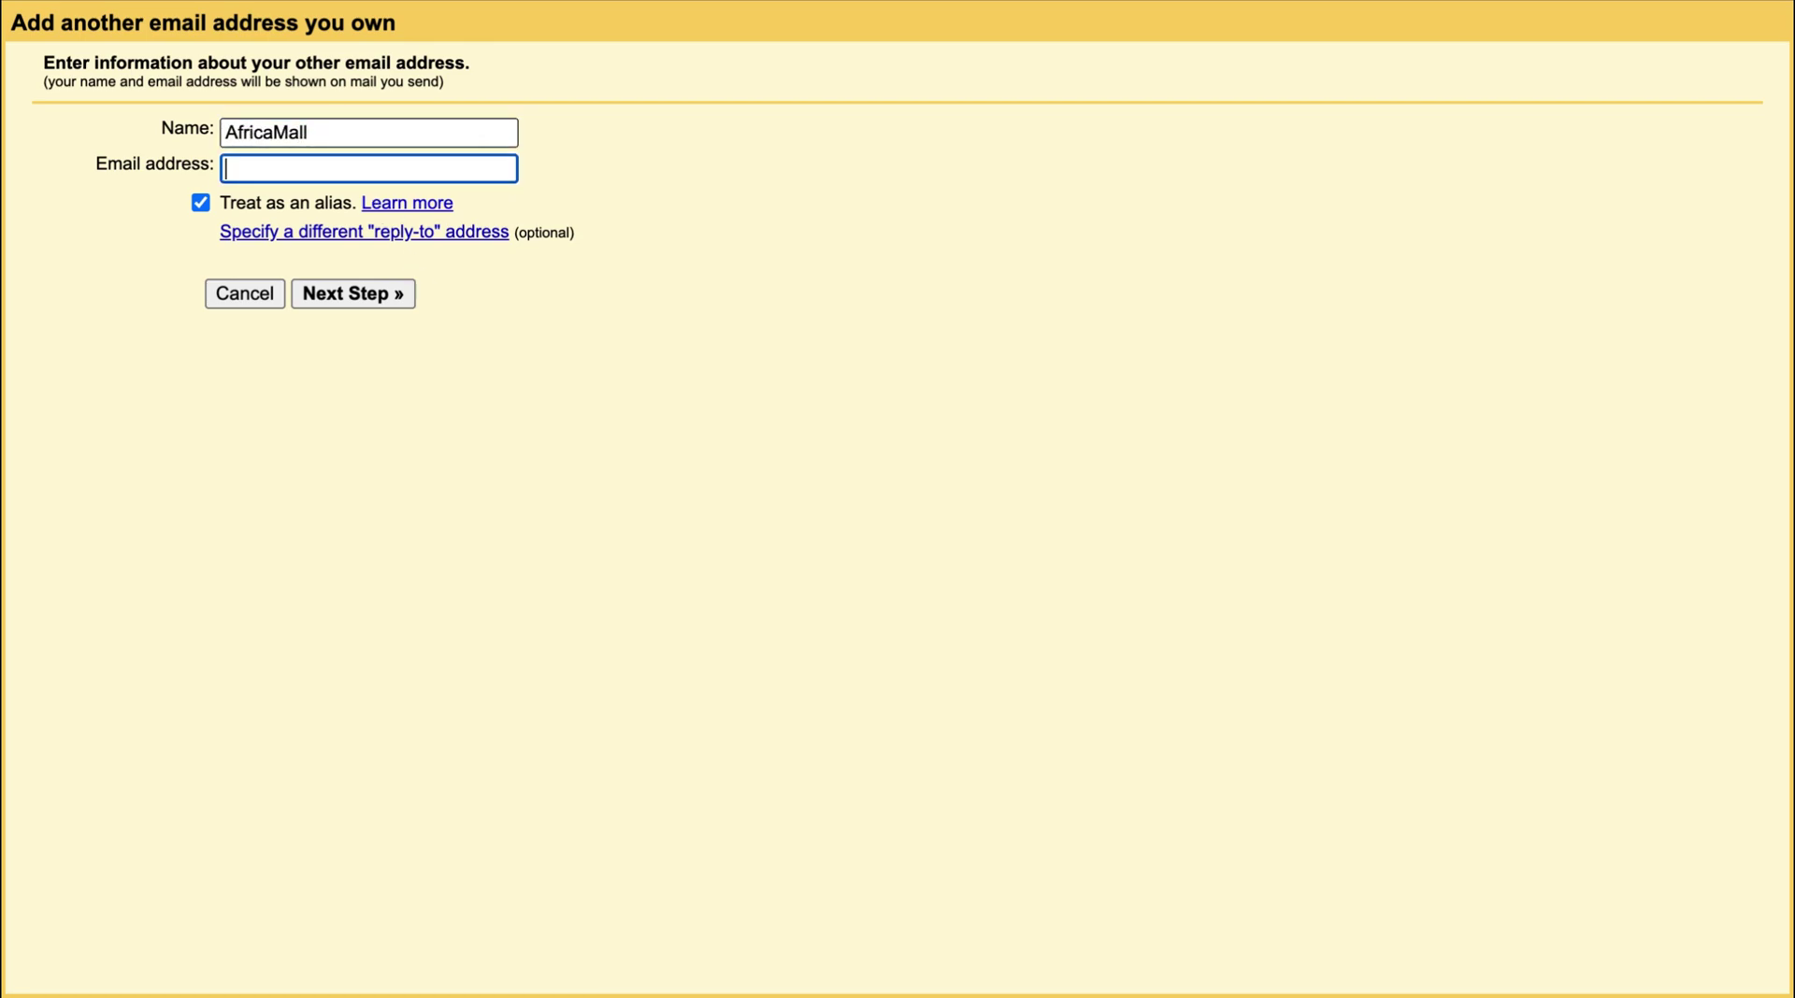
{"action": "left_click", "coordinate": [264, 132]}
{"action": "left_click", "coordinate": [336, 165]}
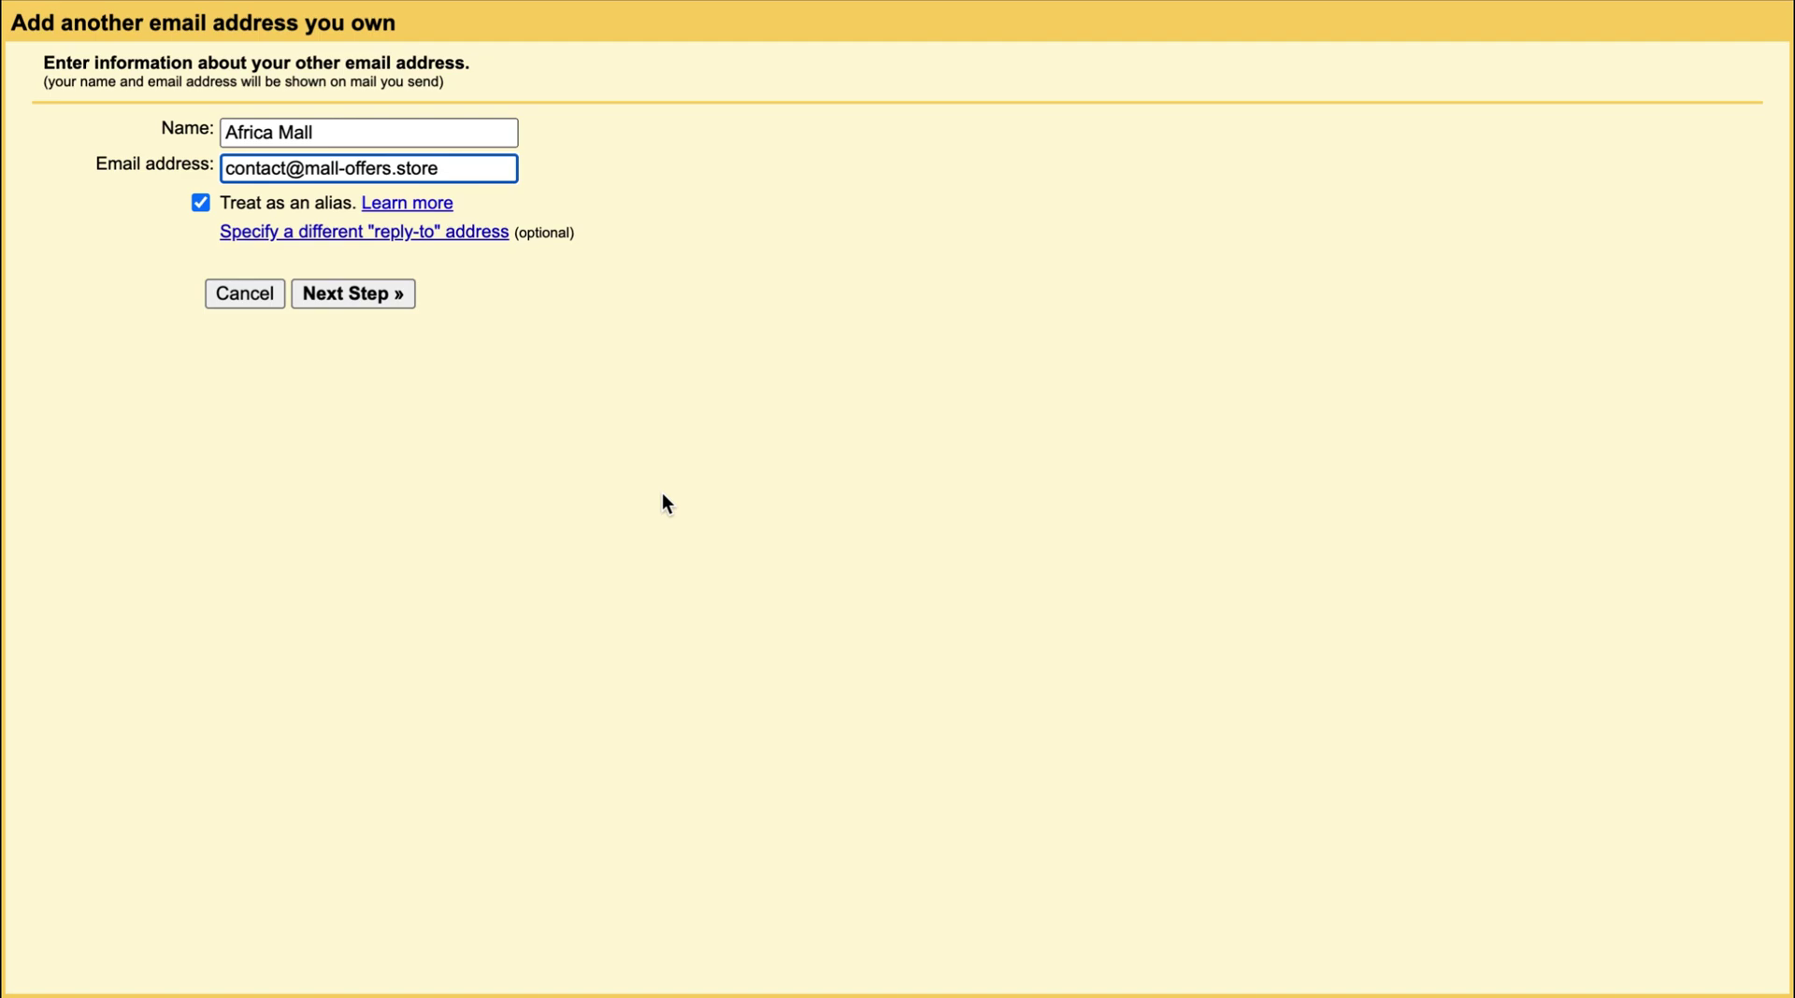
{"action": "left_click", "coordinate": [666, 503]}
{"action": "left_click", "coordinate": [360, 297]}
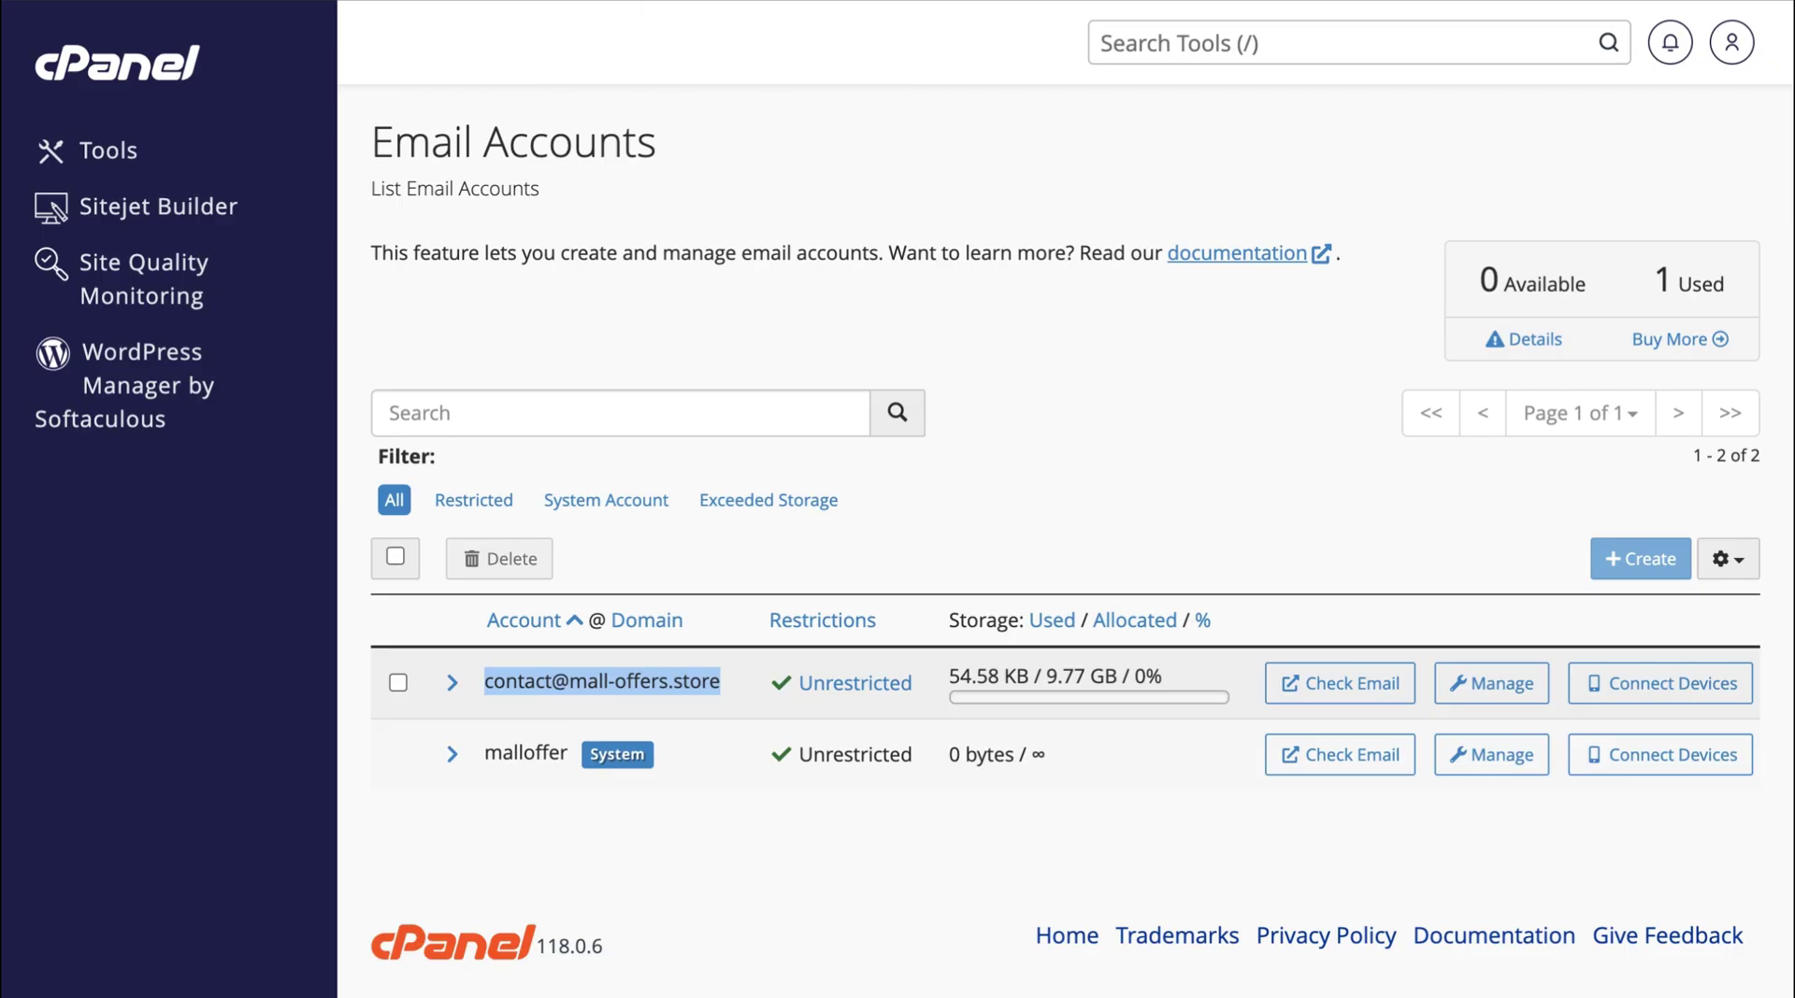
Show the contact account's Mail Client Manual Settings and select its full username.
{"action": "left_click", "coordinate": [1657, 685]}
{"action": "scroll", "coordinate": [1144, 697], "scroll_direction": "down", "scroll_amount": 3}
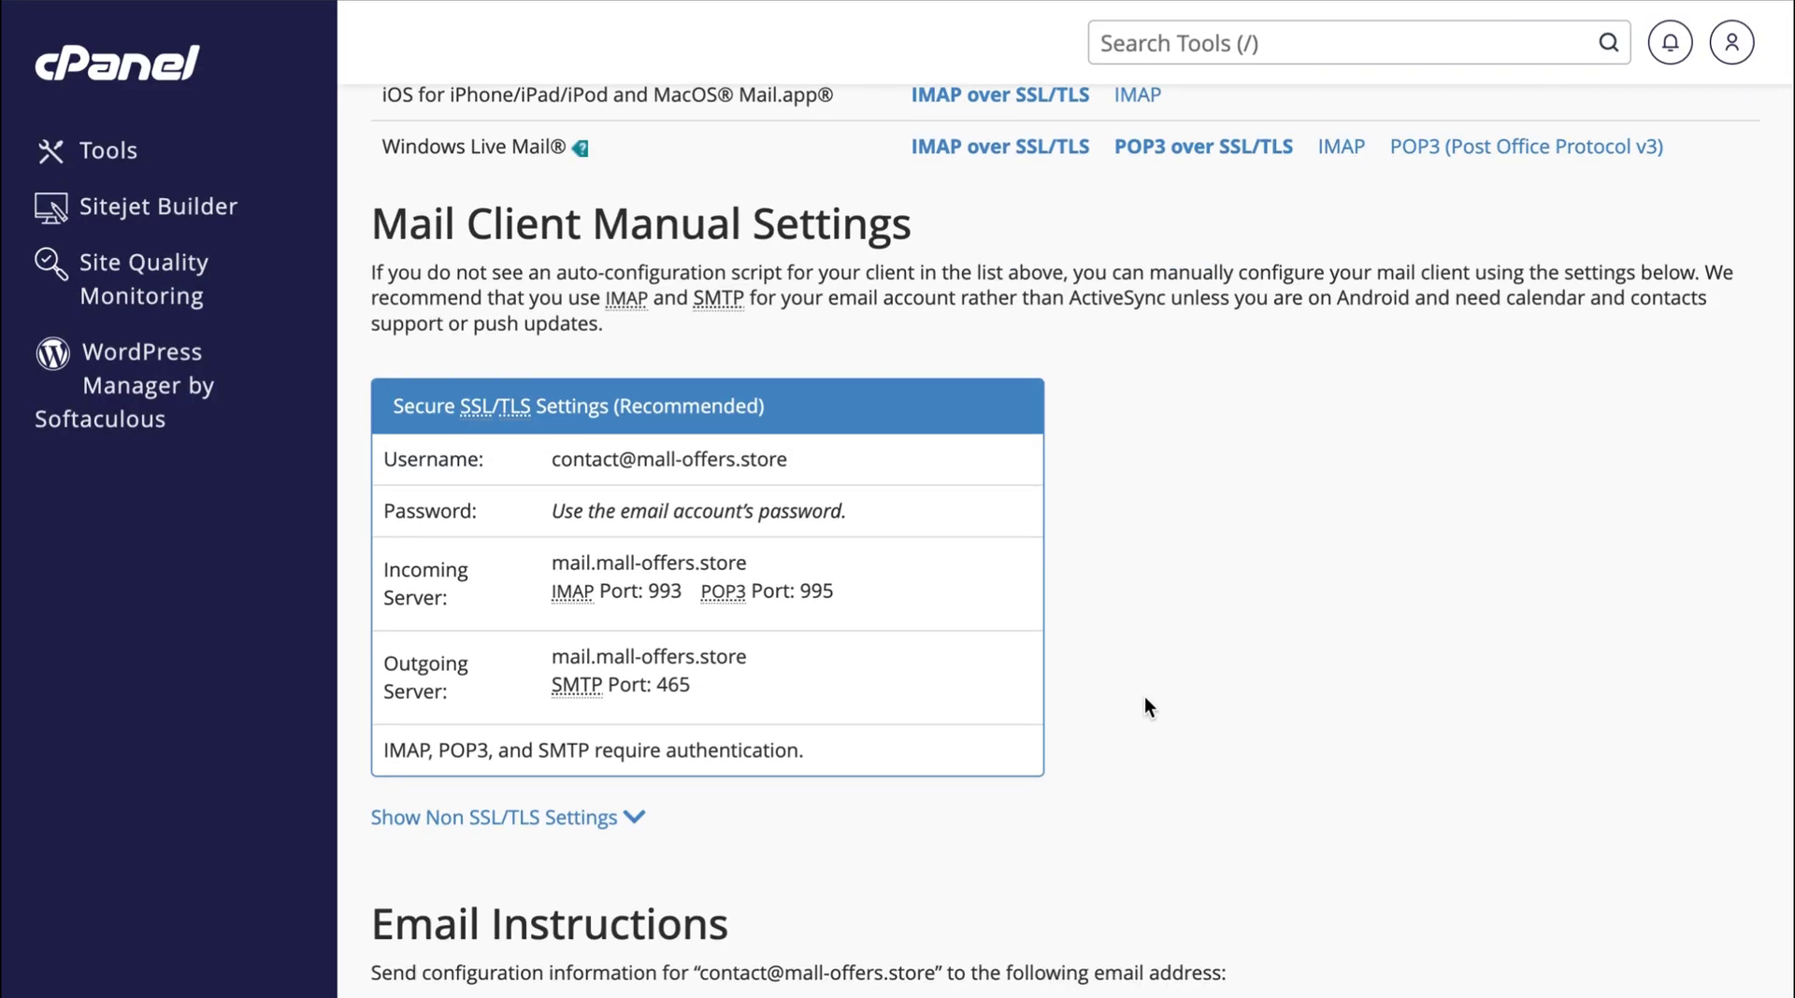
{"action": "triple_click", "coordinate": [606, 460]}
{"action": "key", "text": "ctrl+c"}
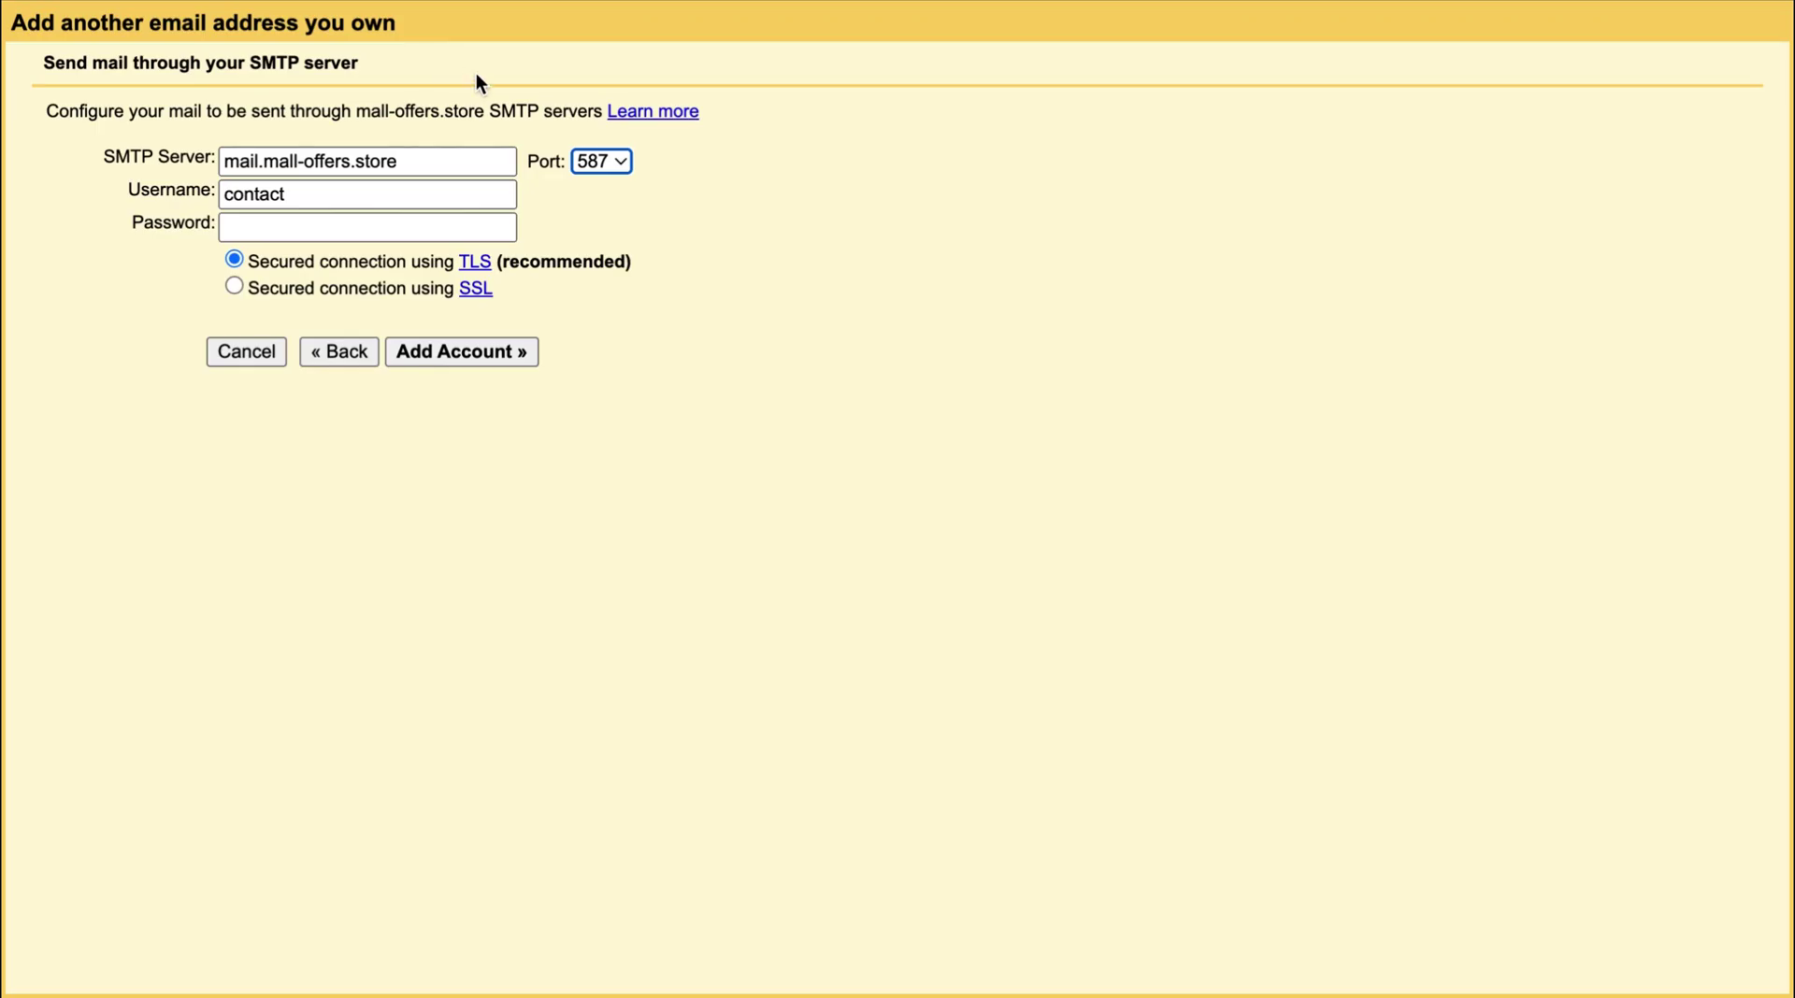
Fill Gmail's SMTP form with the full username and account password, add the account, and dismiss the save-password prompt.
{"action": "double_click", "coordinate": [389, 196]}
{"action": "key", "text": "ctrl+v"}
{"action": "left_click", "coordinate": [386, 224]}
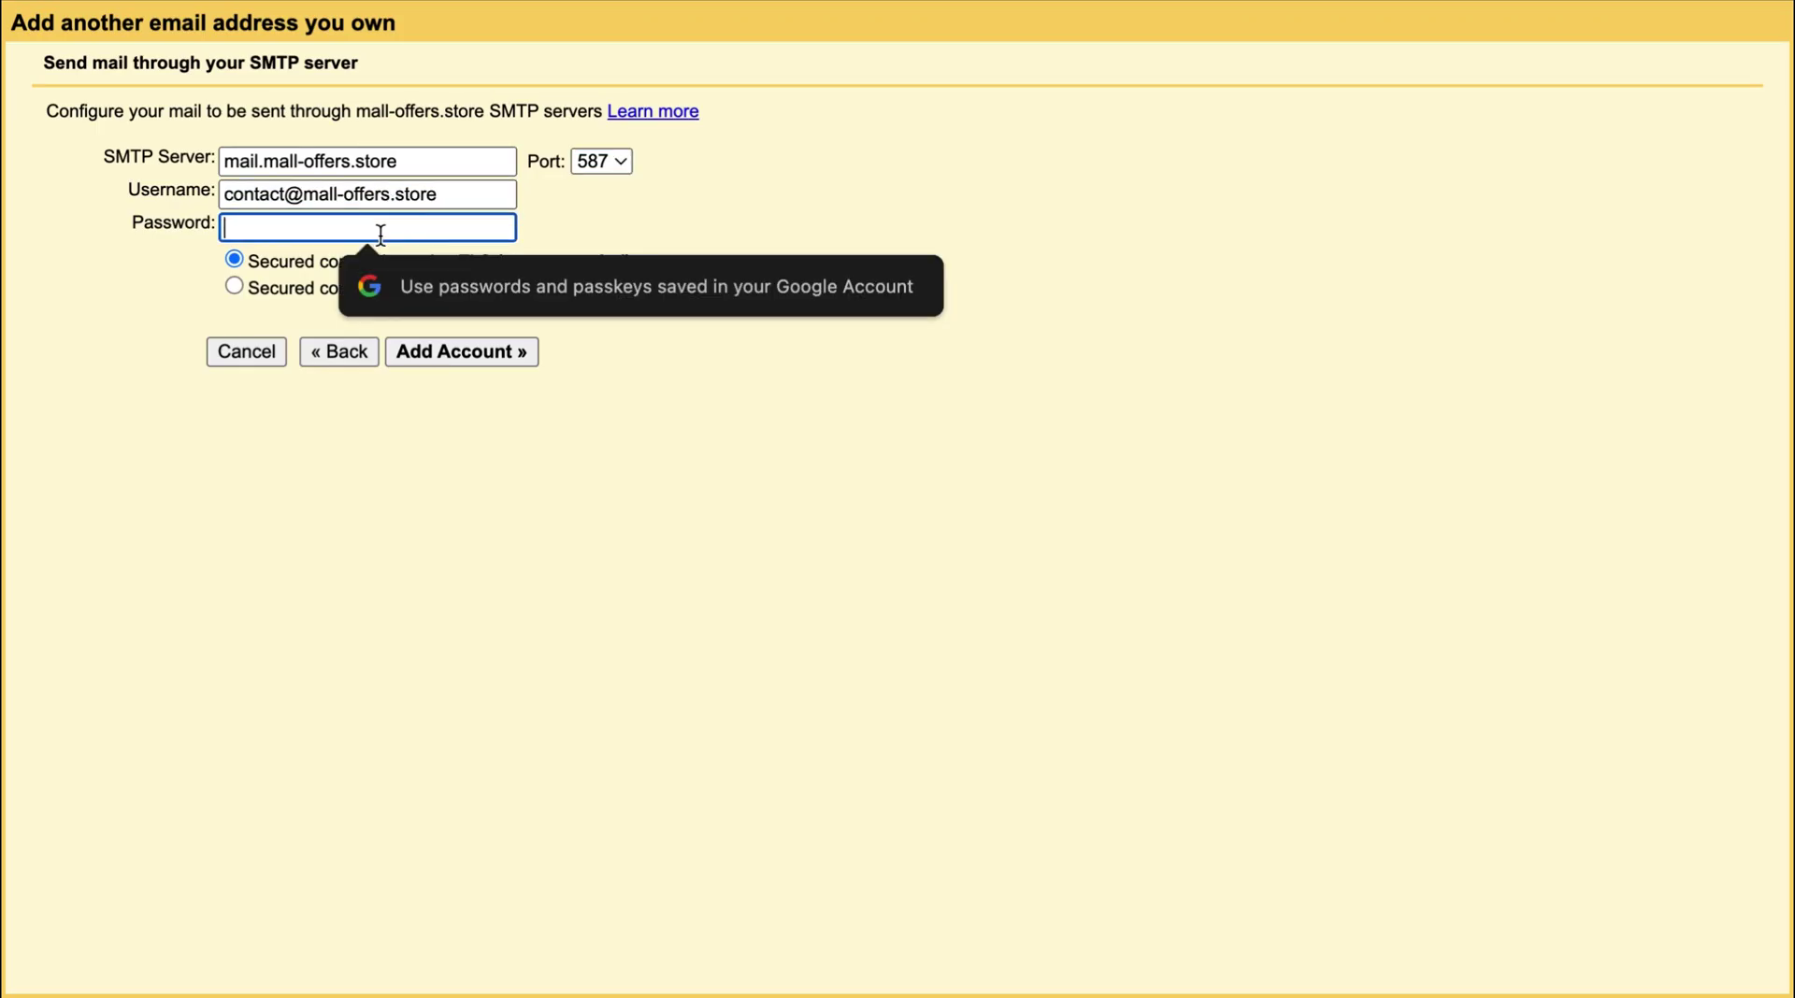
{"action": "key", "text": "ctrl+v"}
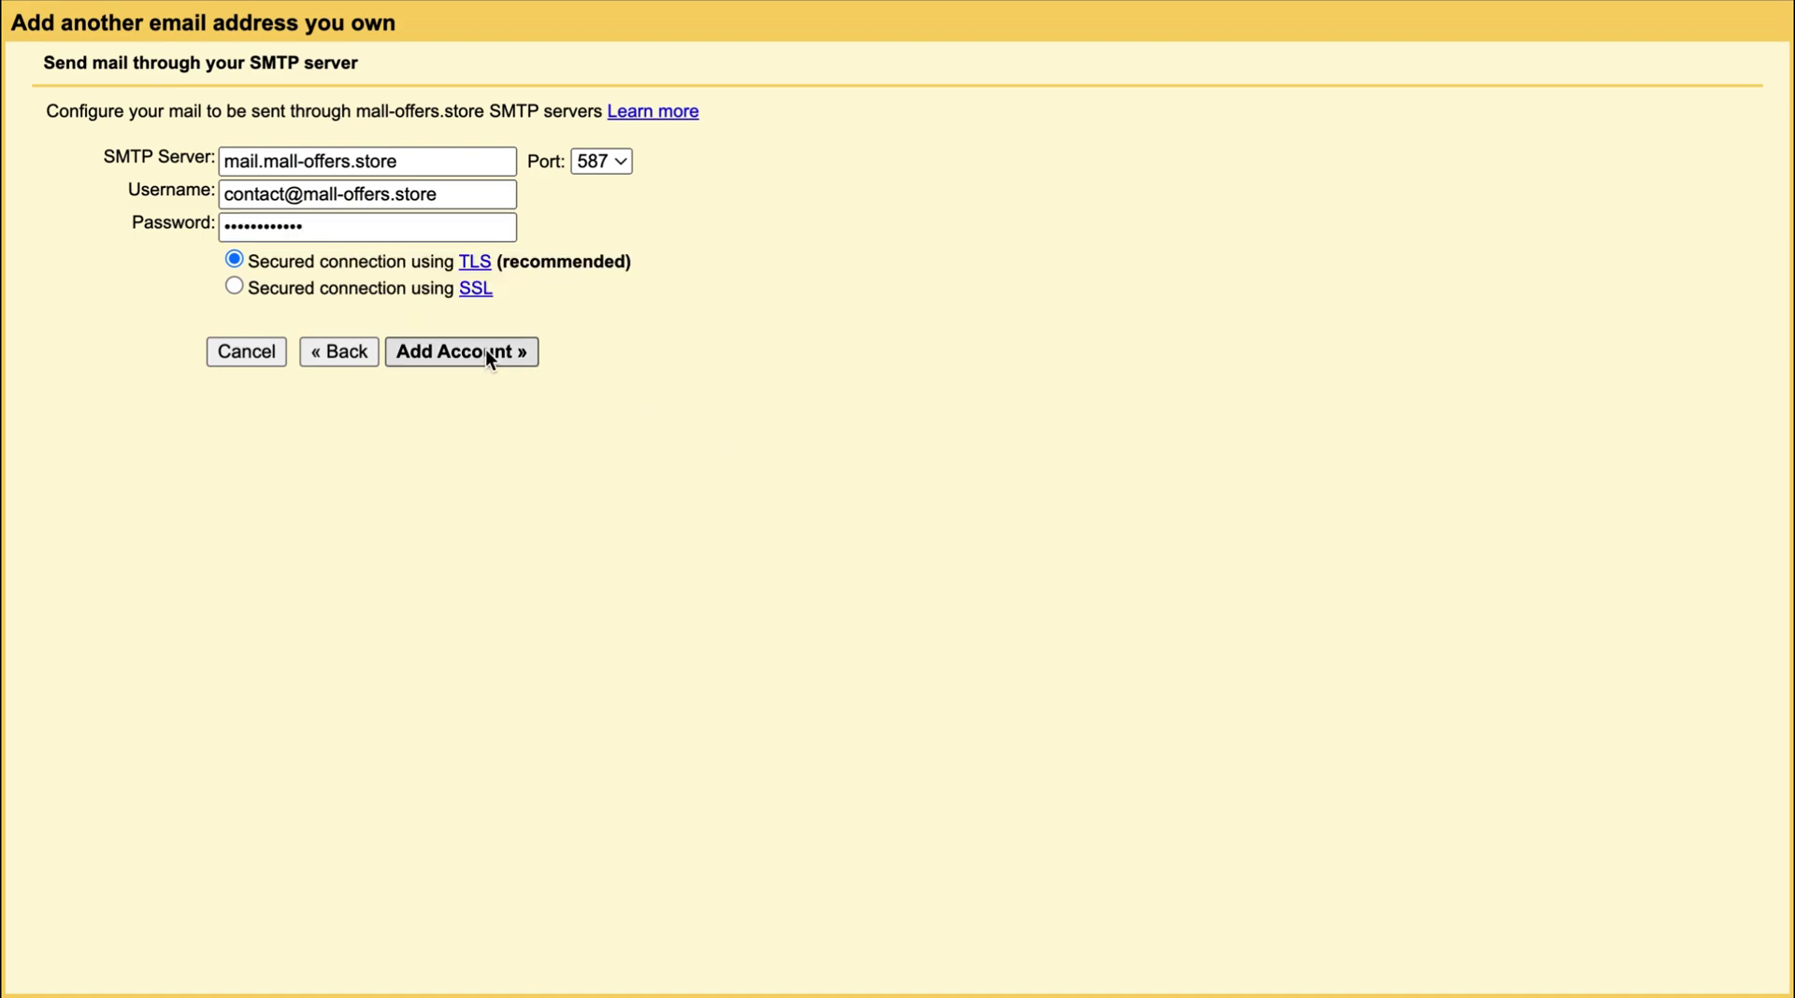
{"action": "left_click", "coordinate": [485, 352]}
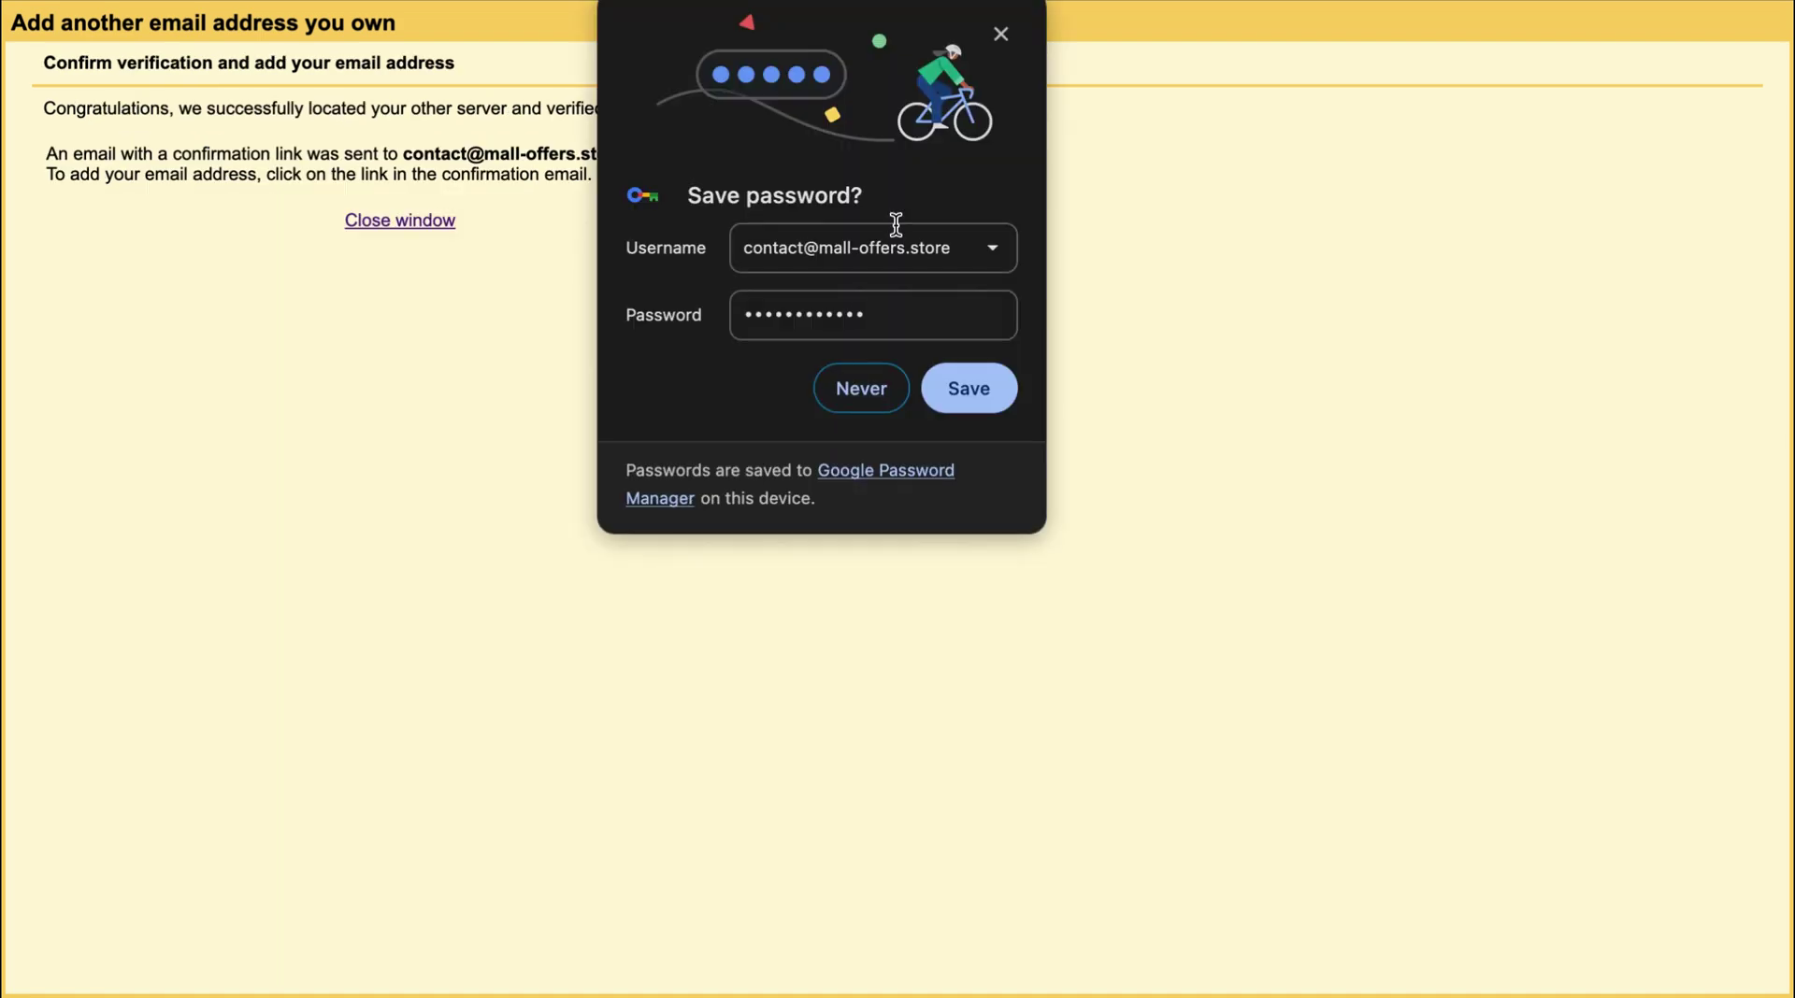
{"action": "left_click", "coordinate": [1000, 33]}
Refresh the Roundcube inbox, open the Gmail Confirmation email, and follow its confirmation link.
{"action": "left_click", "coordinate": [598, 3]}
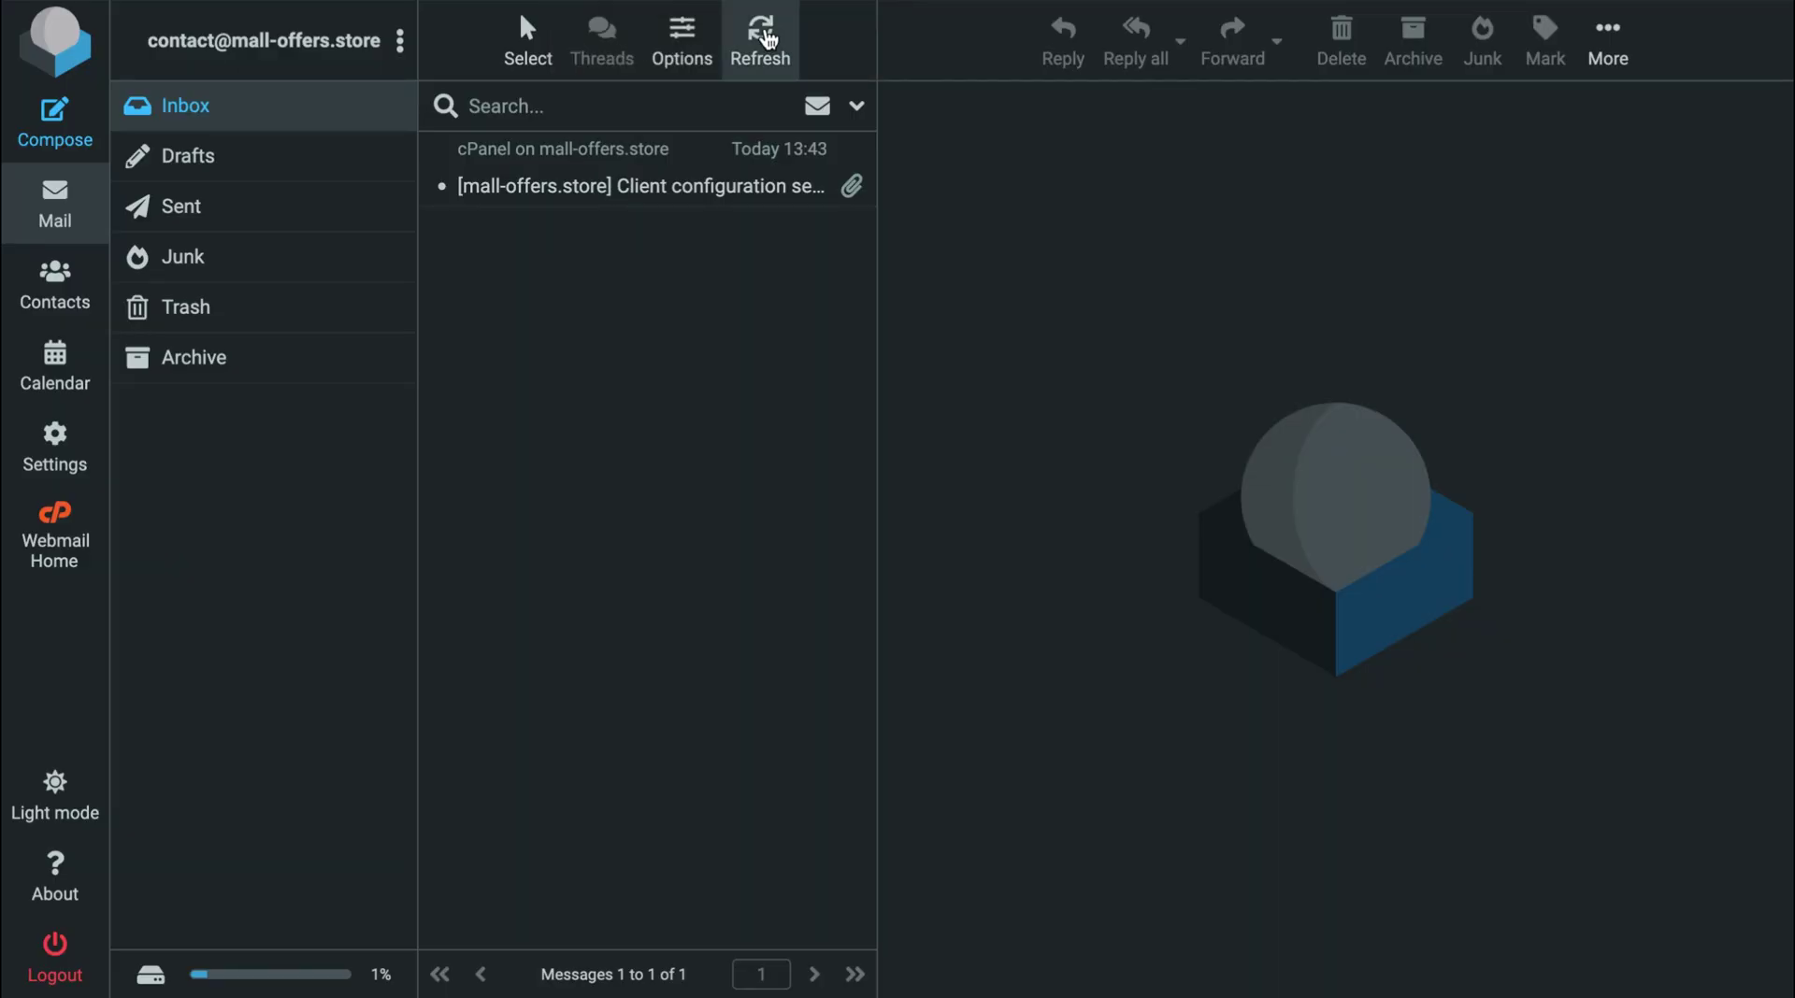
{"action": "left_click", "coordinate": [760, 42]}
{"action": "left_click", "coordinate": [659, 196]}
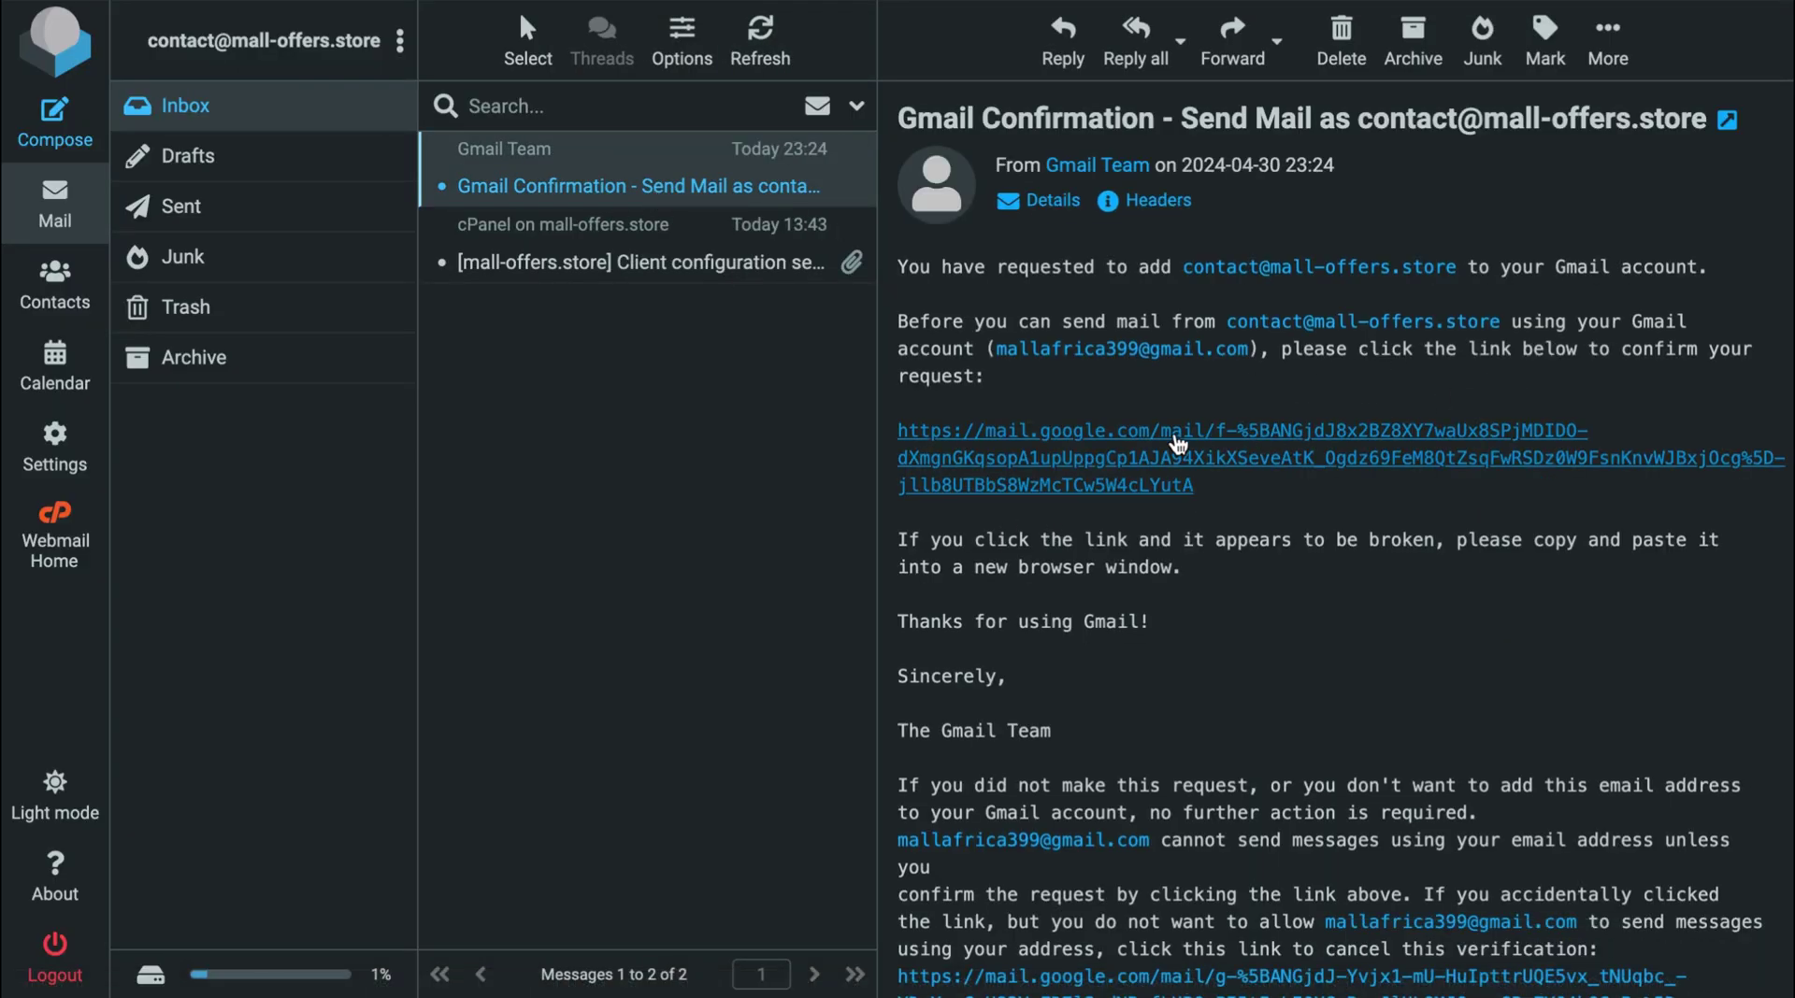
{"action": "left_click", "coordinate": [1168, 450]}
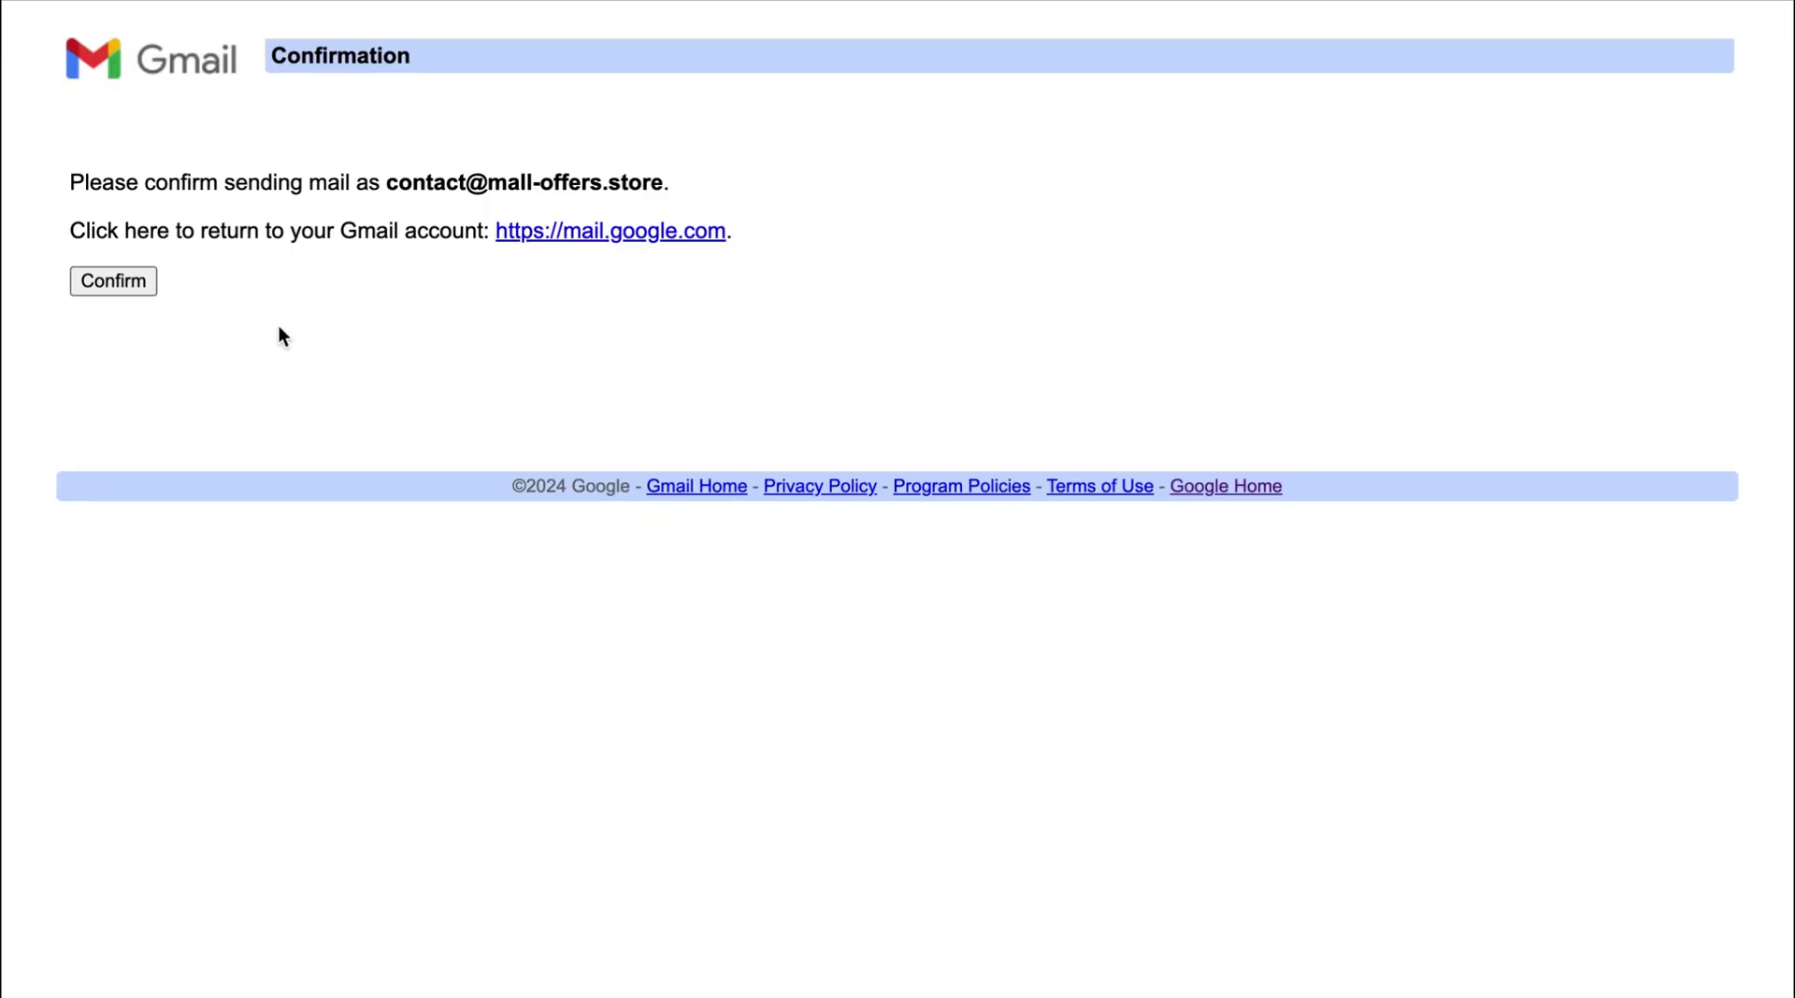
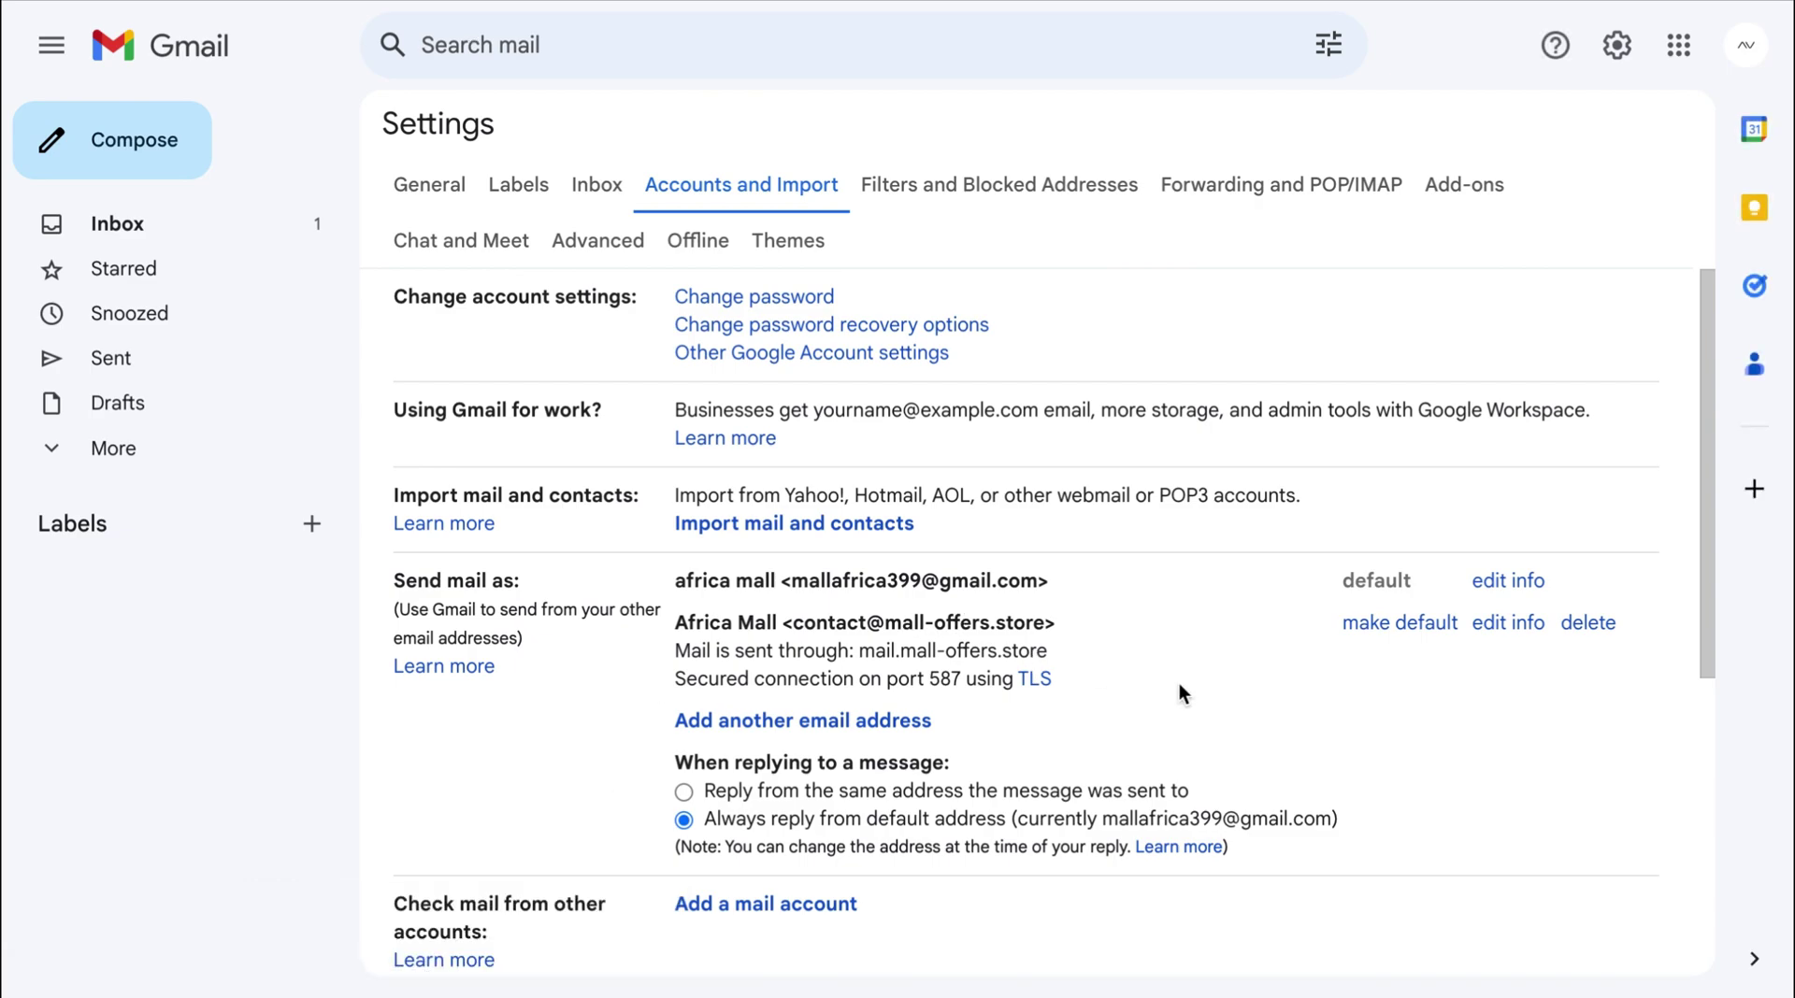
Set the Africa Mall business address as the default Send mail as address.
{"action": "left_click", "coordinate": [1400, 623]}
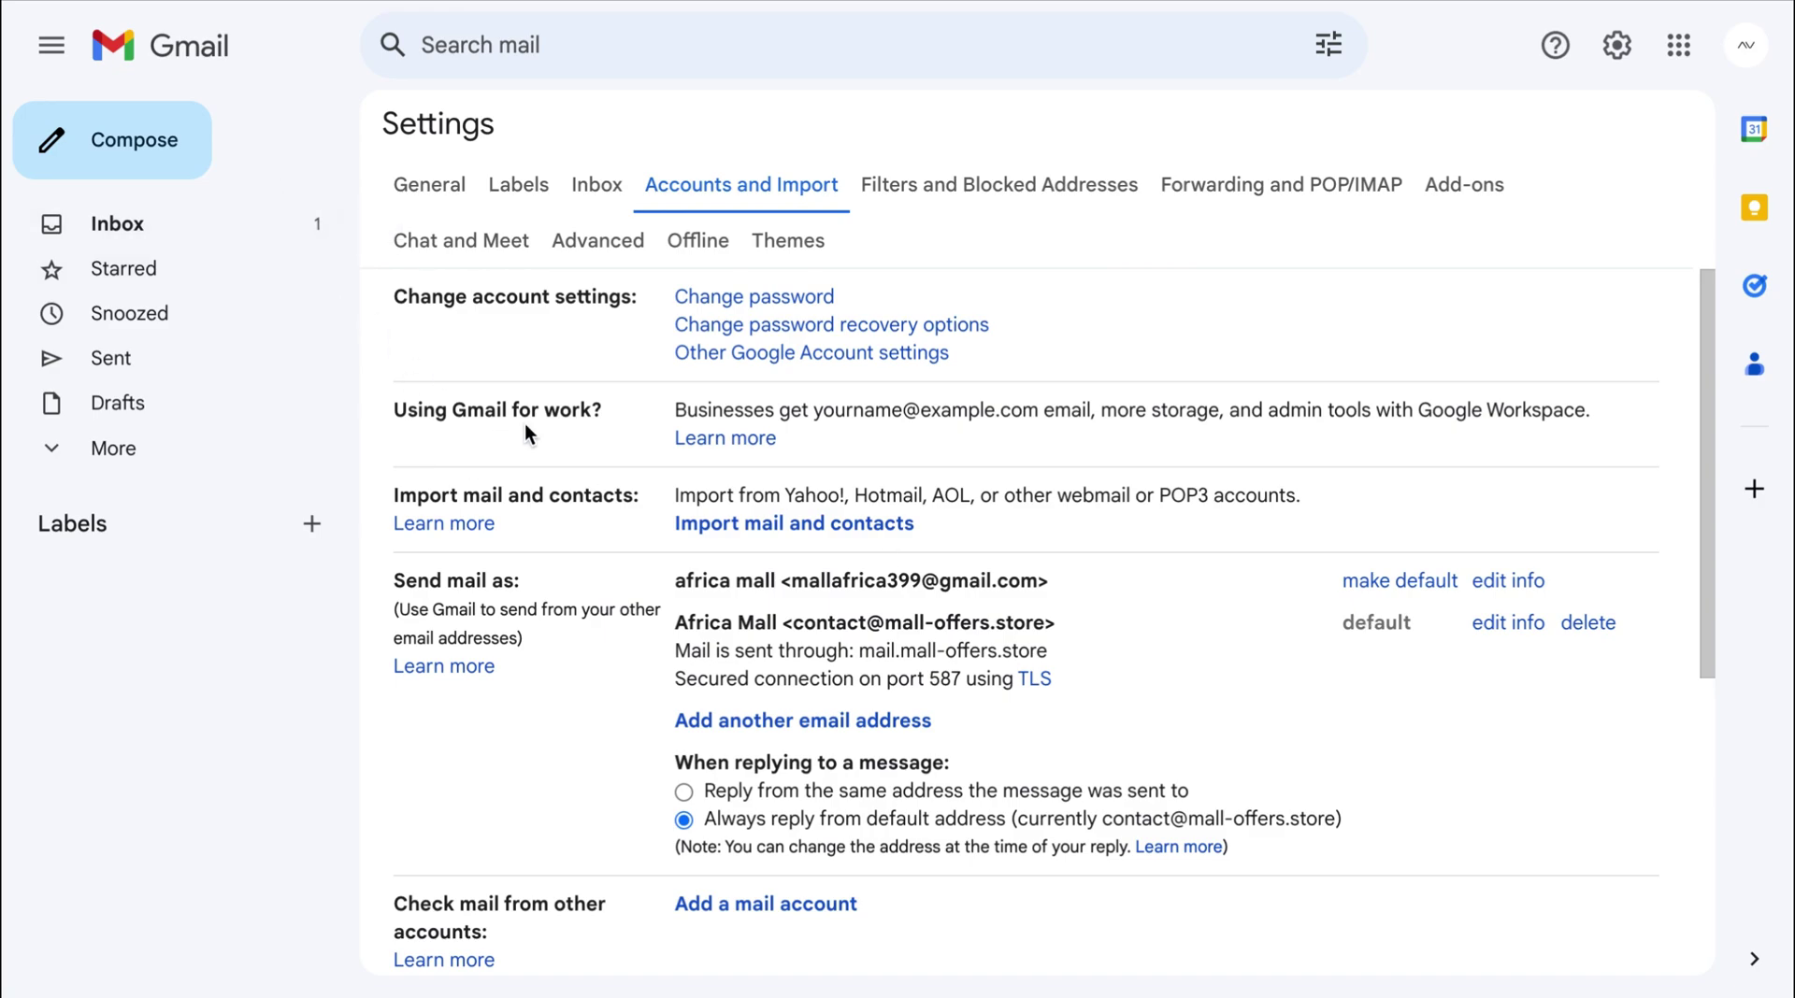
Start a new email from the business address, addressed to the recipient's Gmail account.
{"action": "left_click", "coordinate": [134, 145]}
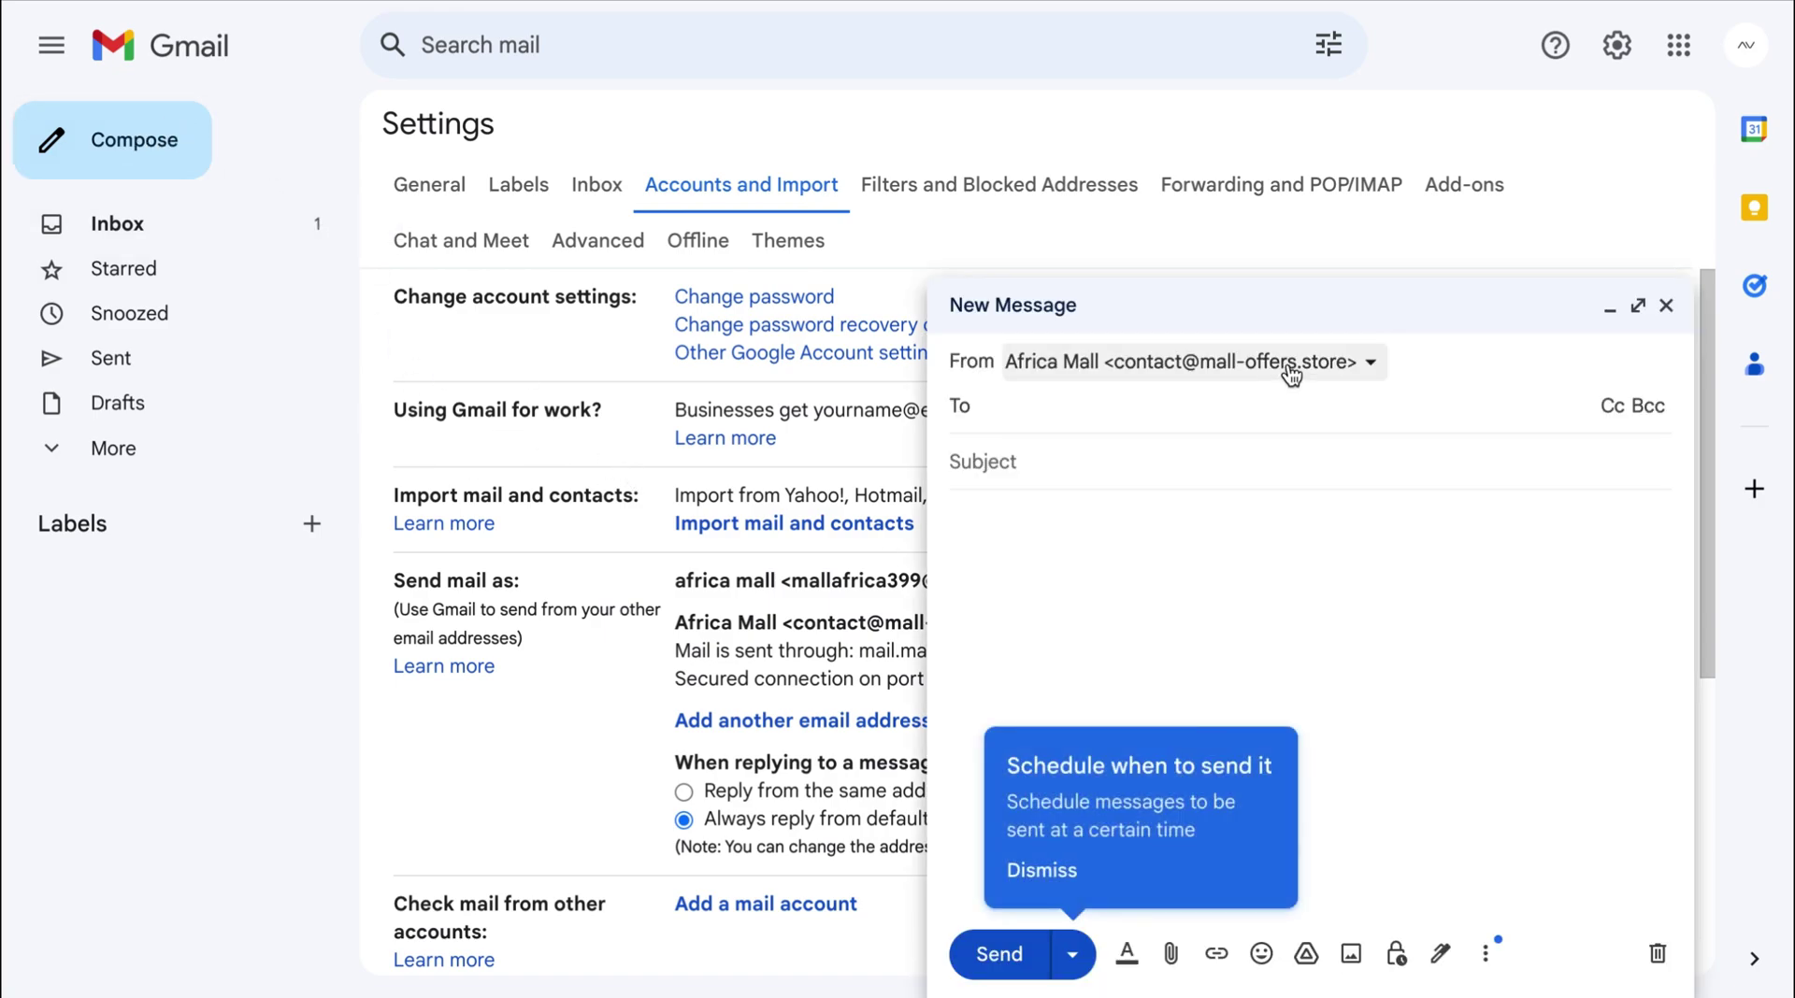
{"action": "left_click", "coordinate": [1206, 361]}
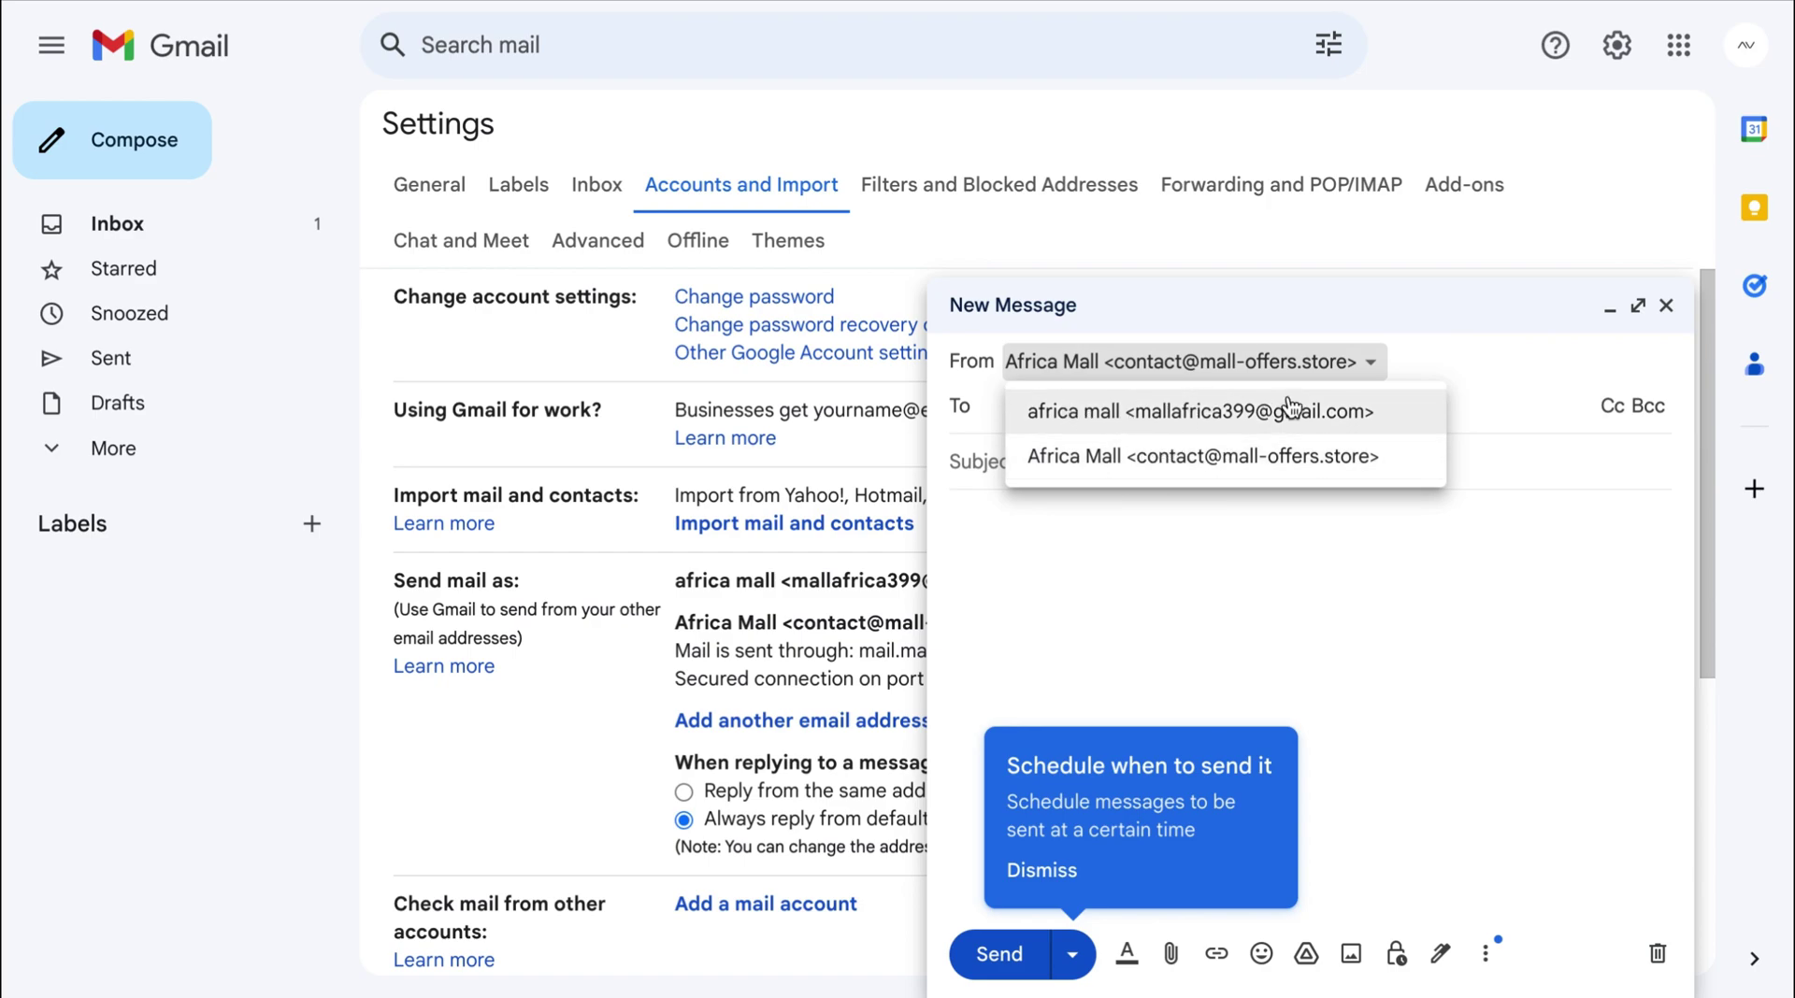
{"action": "left_click", "coordinate": [1282, 460]}
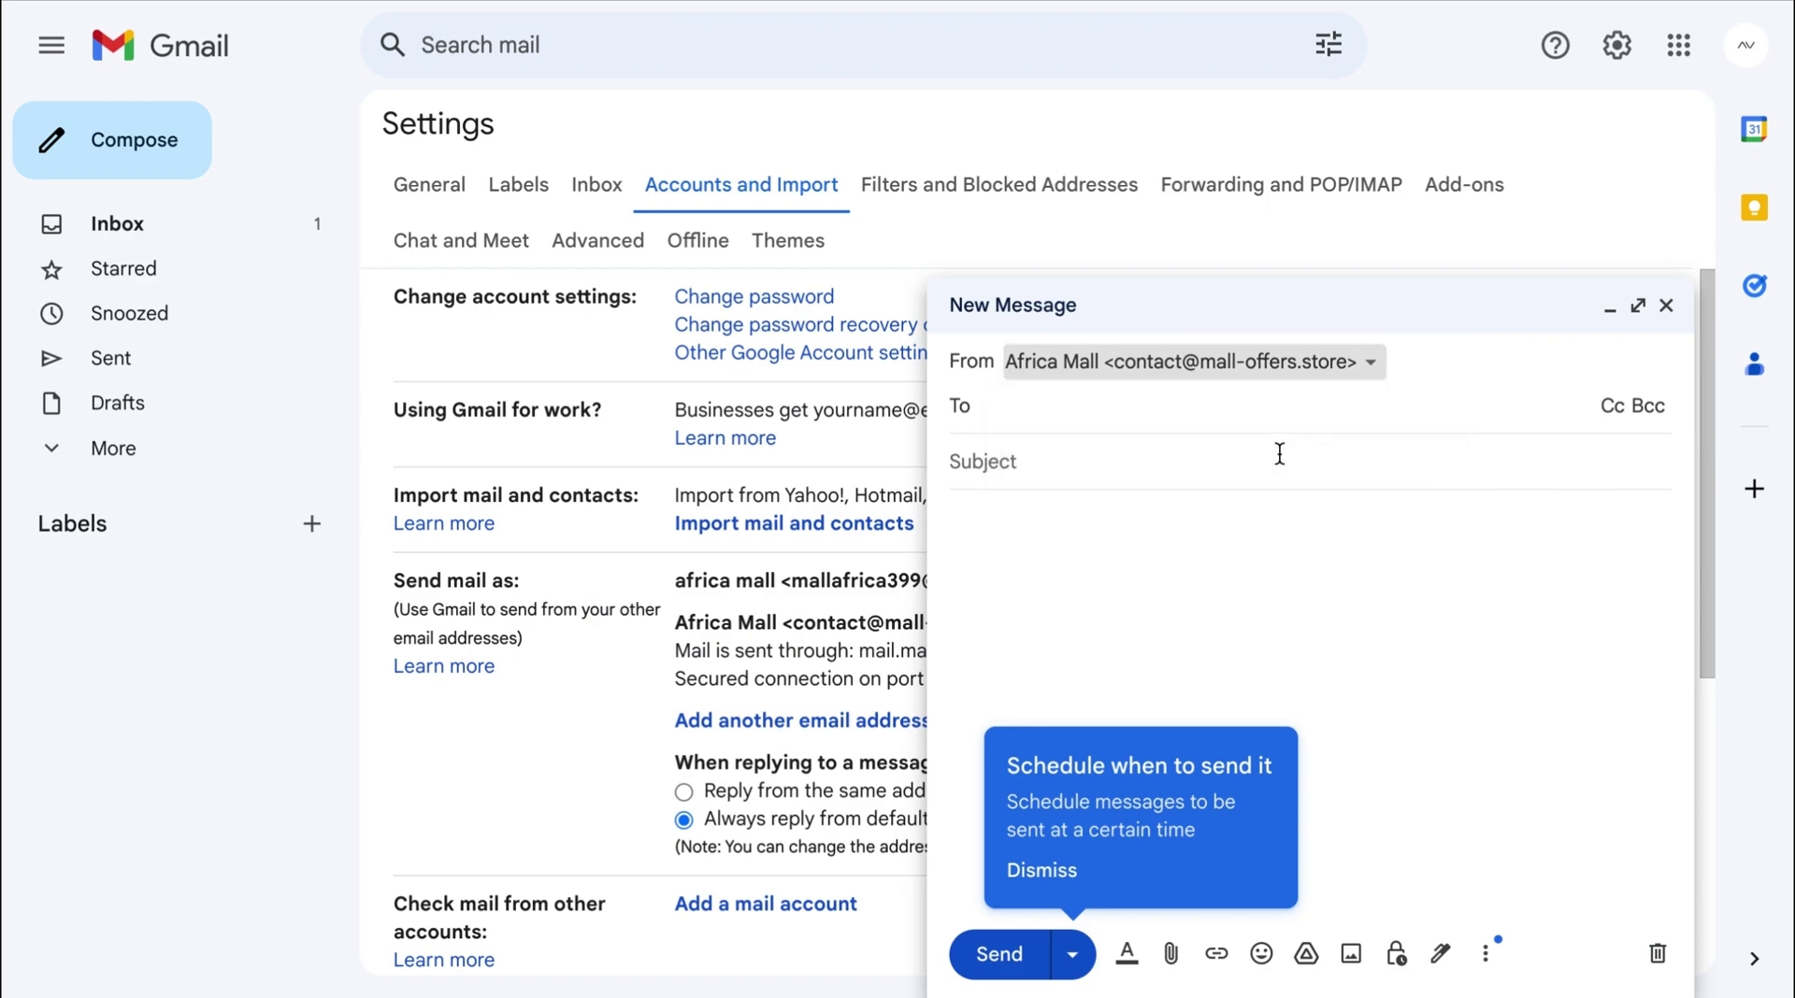
{"action": "left_click", "coordinate": [1185, 406]}
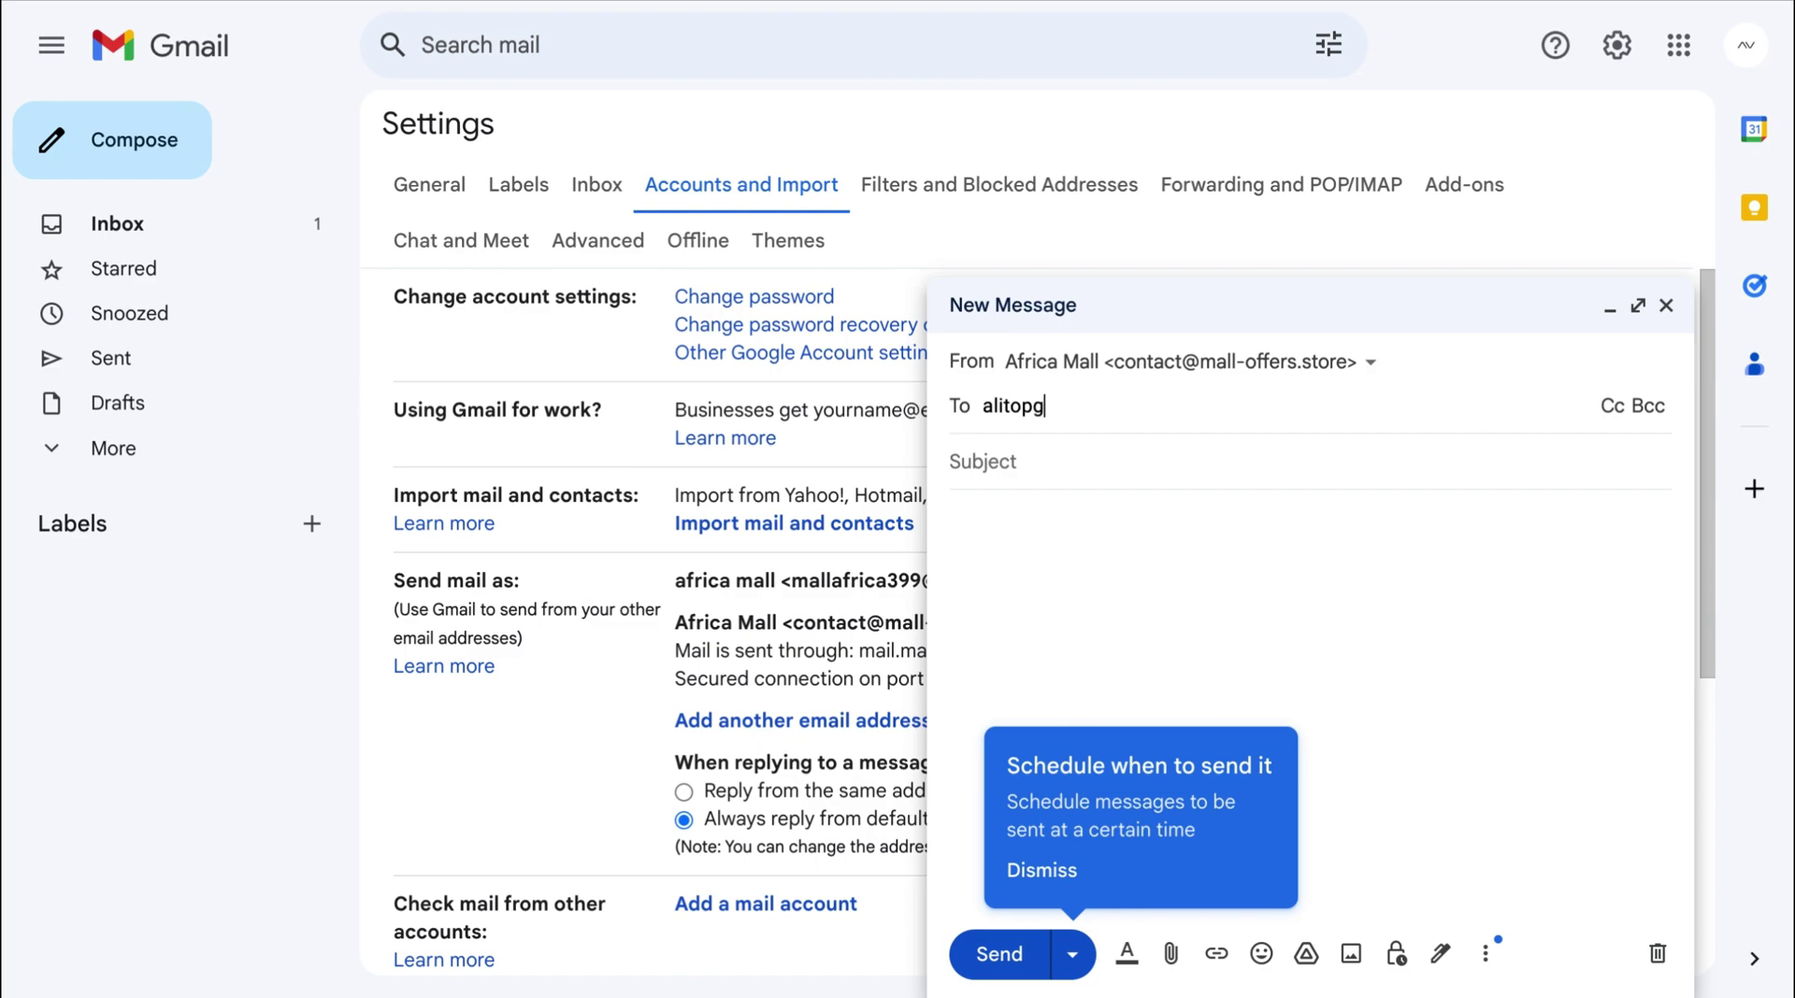
{"action": "left_click", "coordinate": [1113, 497]}
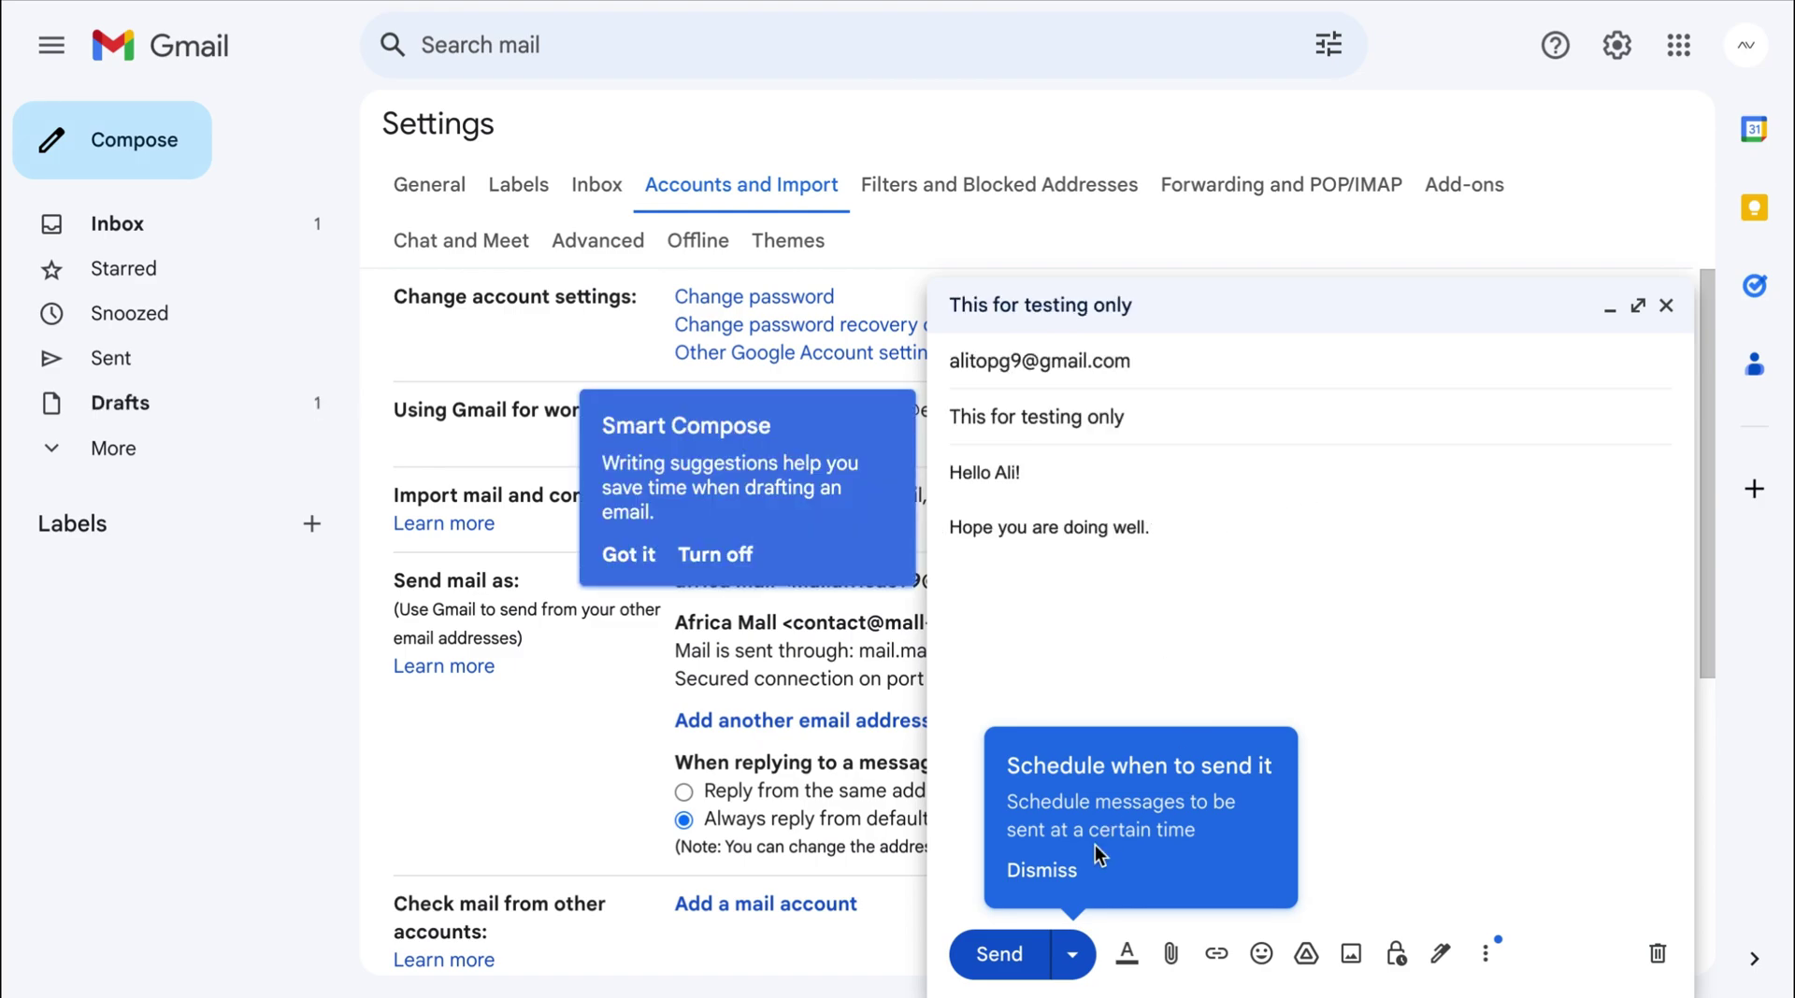
Send the 'This for testing only' email and check the sender address on the sent message.
{"action": "left_click", "coordinate": [1075, 870]}
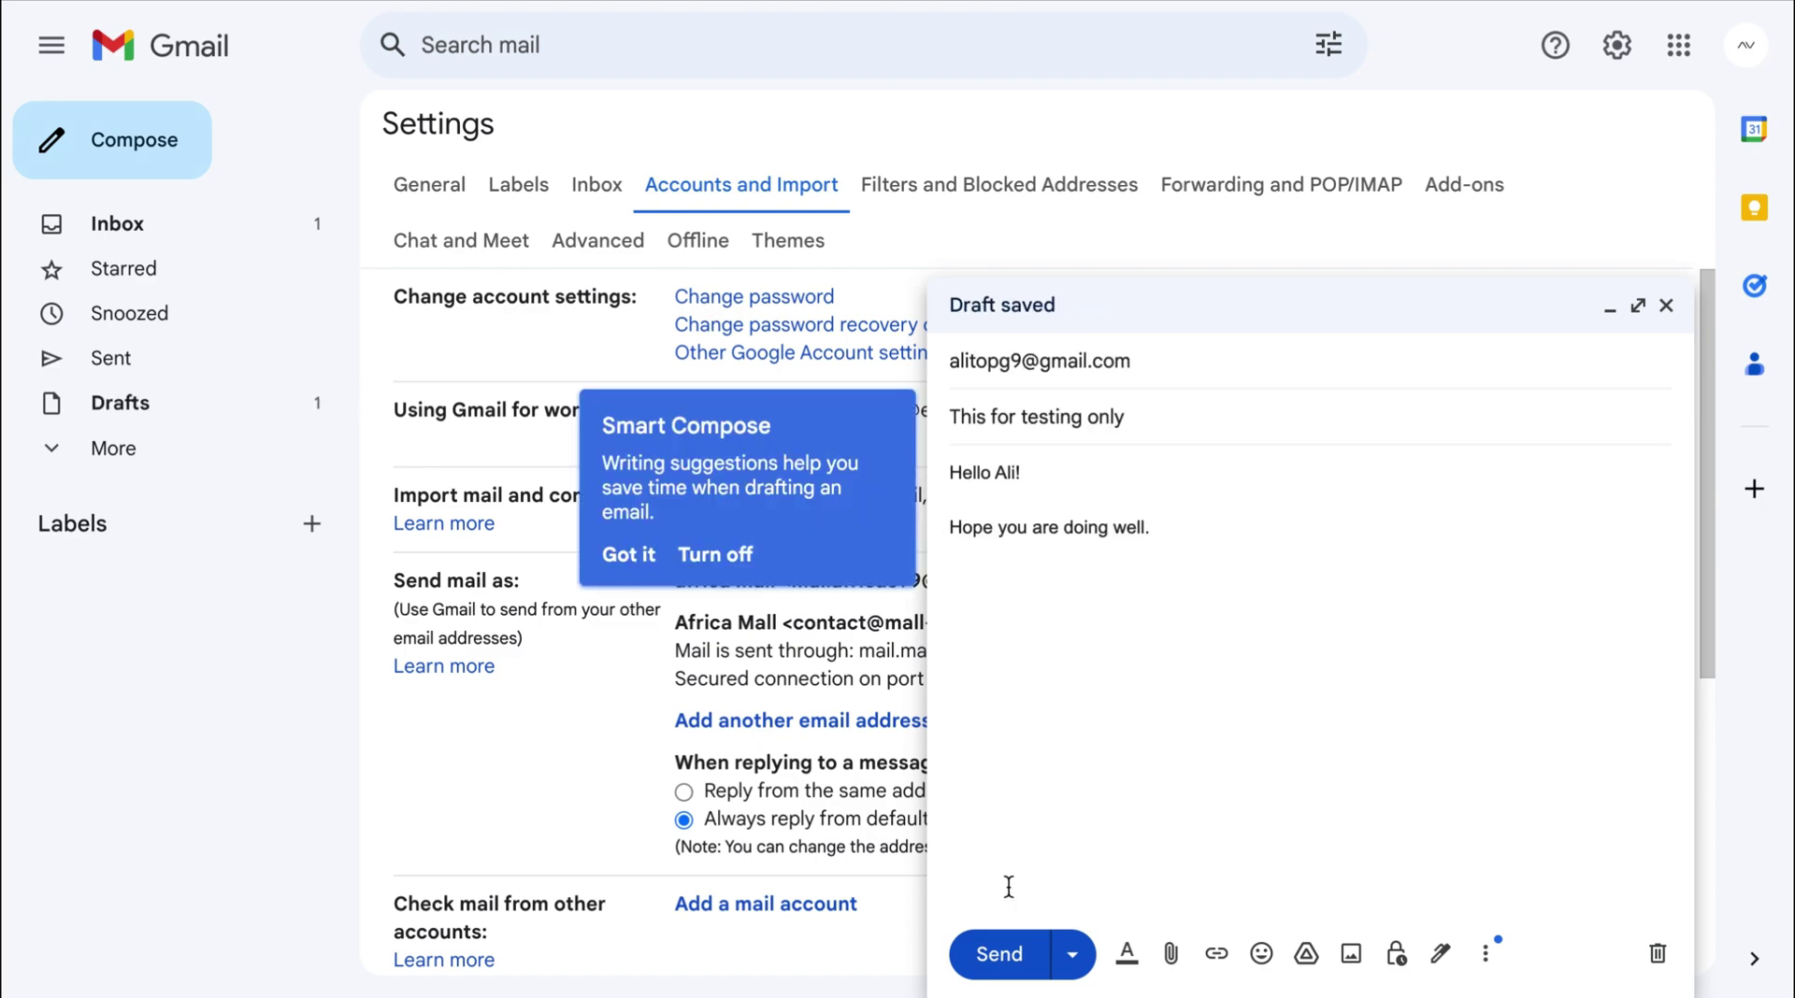
{"action": "left_click", "coordinate": [998, 955]}
{"action": "left_click", "coordinate": [368, 927]}
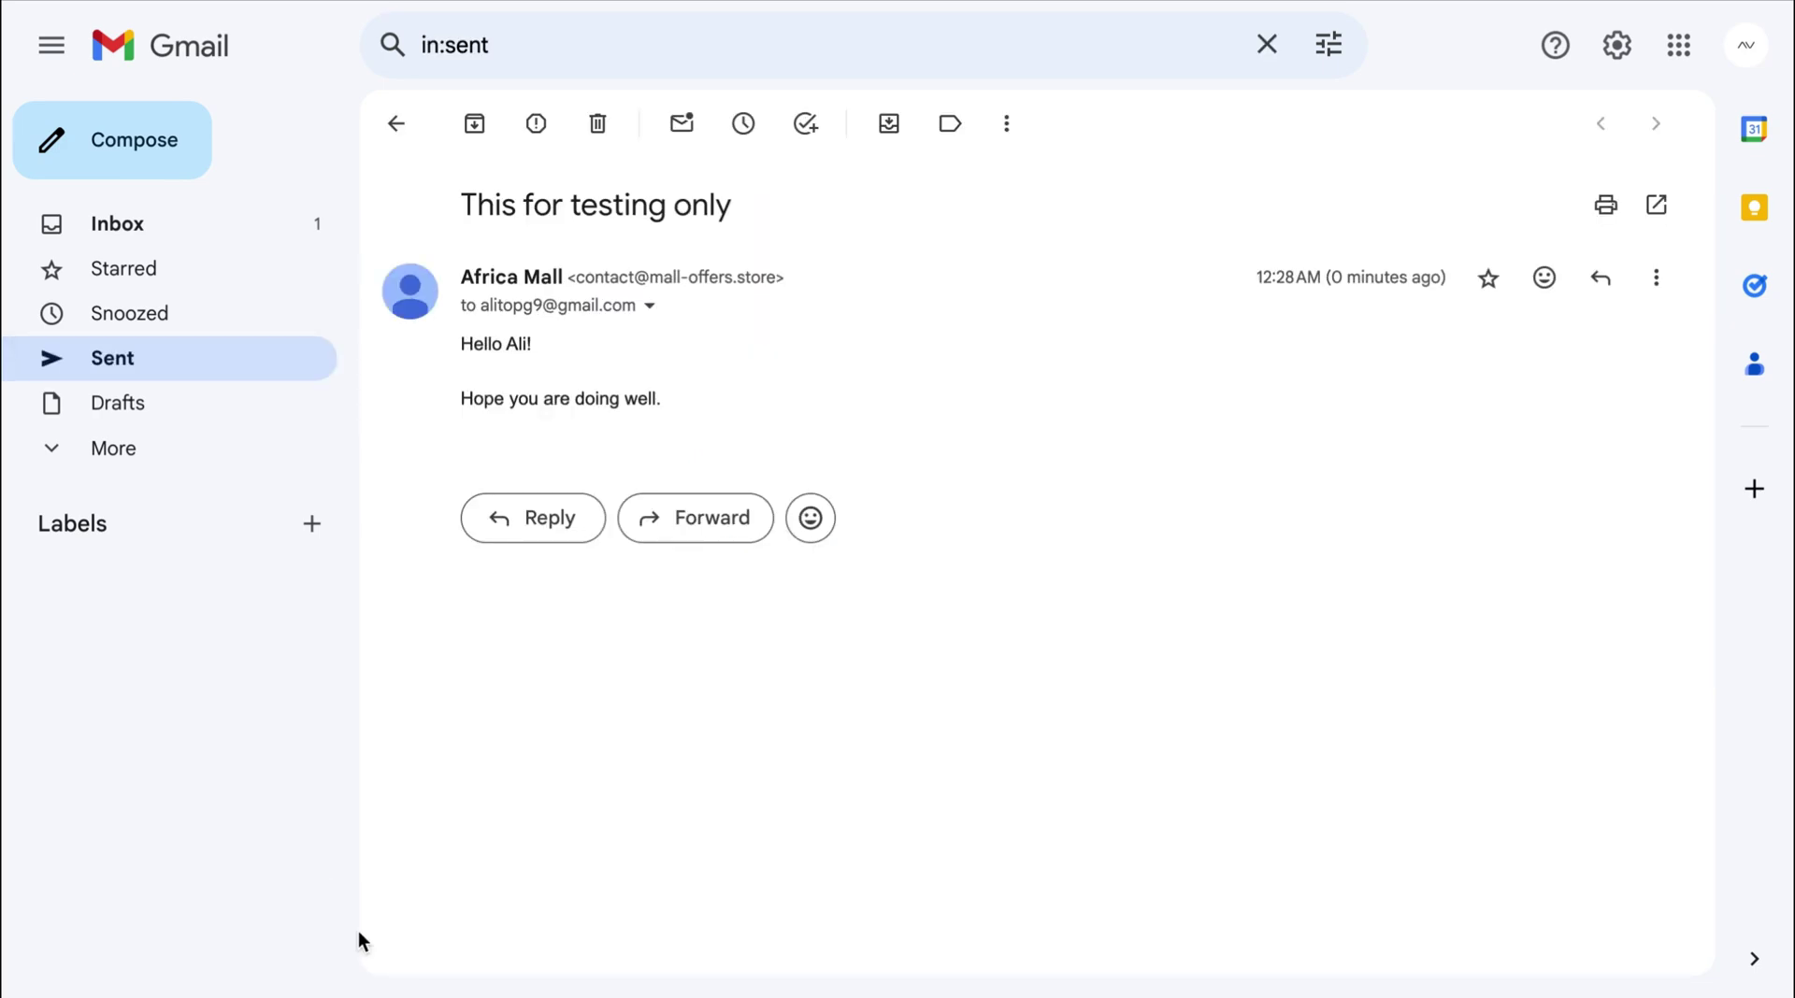
{"action": "left_click_drag", "start_coordinate": [582, 282], "coordinate": [776, 279]}
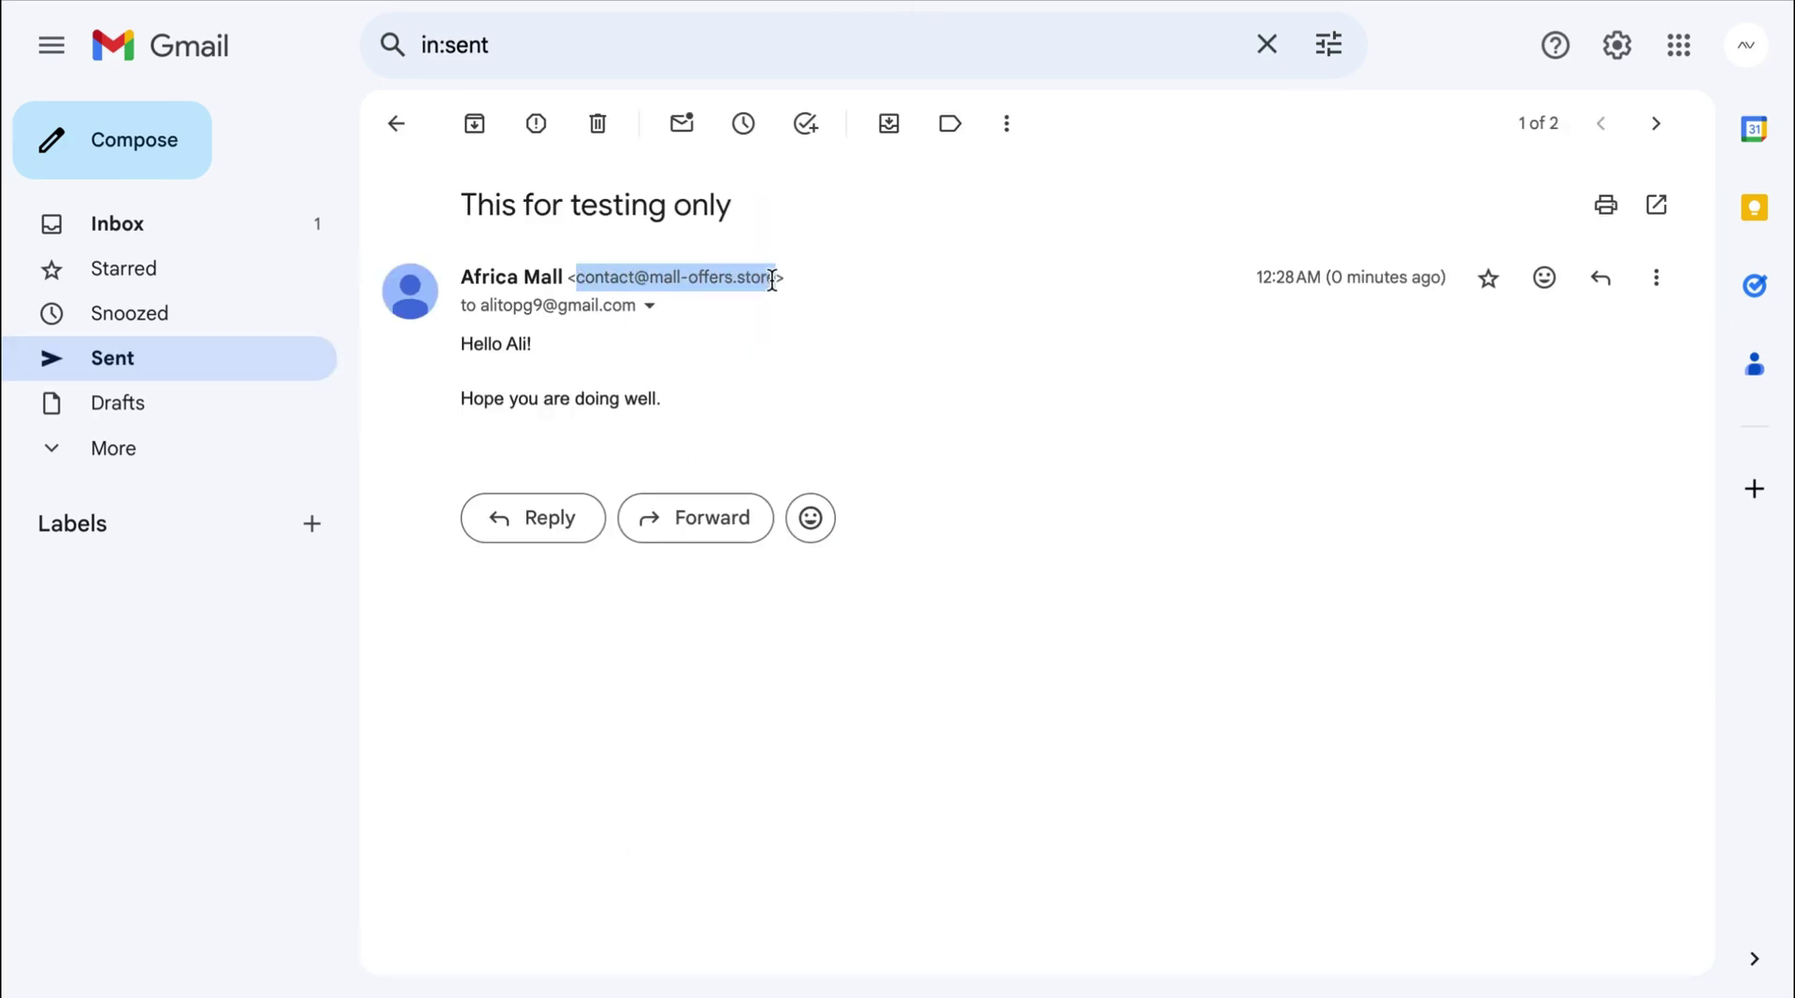
{"action": "left_click", "coordinate": [819, 329]}
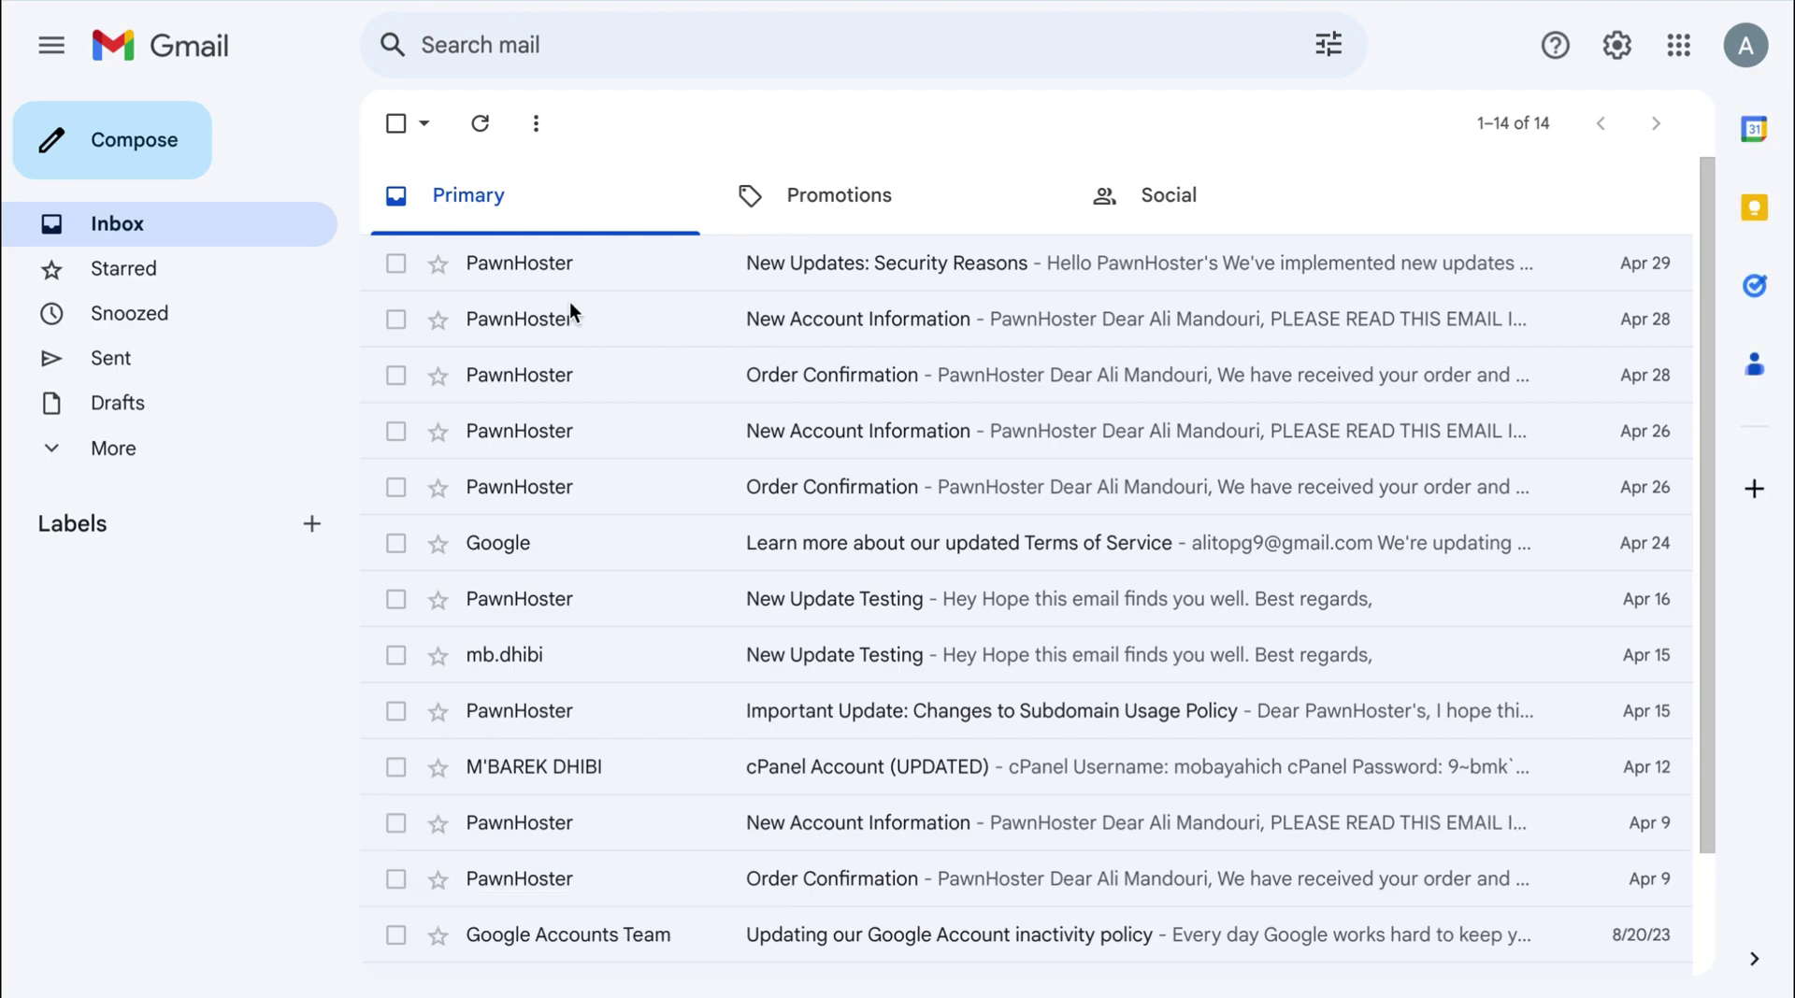
Open the 'This for testing only' email from Africa Mall in the Spam folder.
{"action": "left_click", "coordinate": [245, 450]}
{"action": "left_click", "coordinate": [250, 680]}
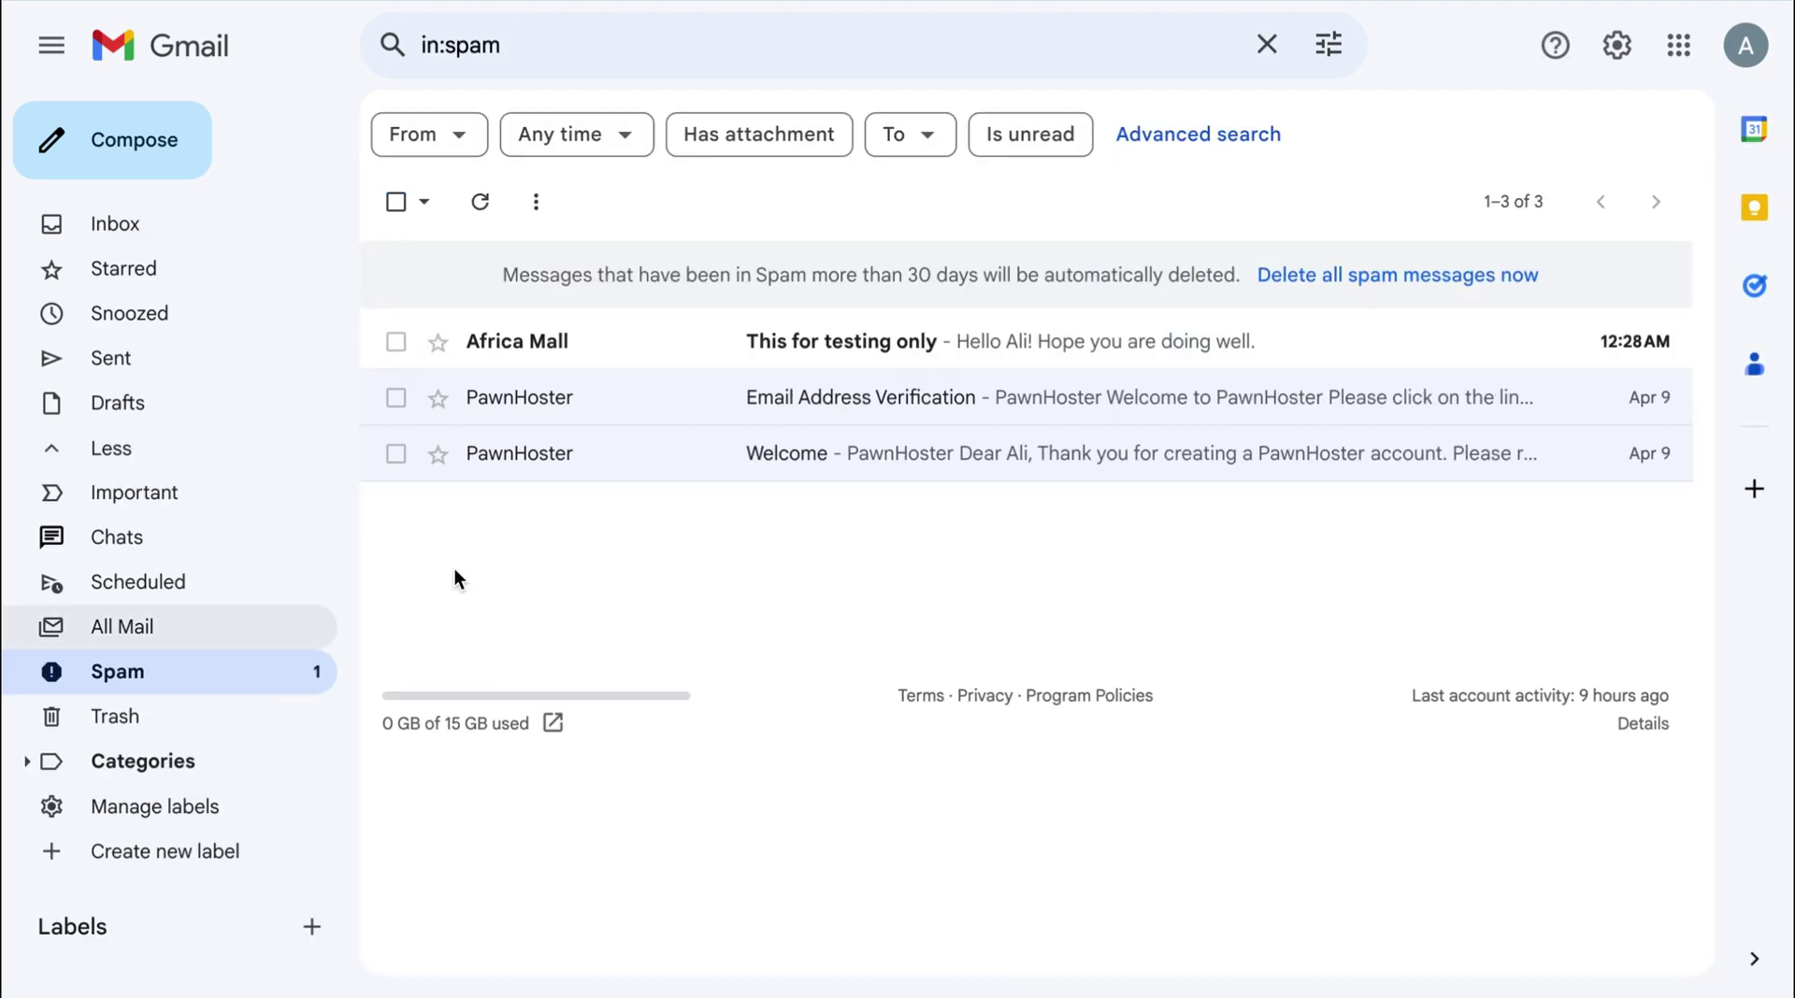
{"action": "left_click", "coordinate": [697, 354]}
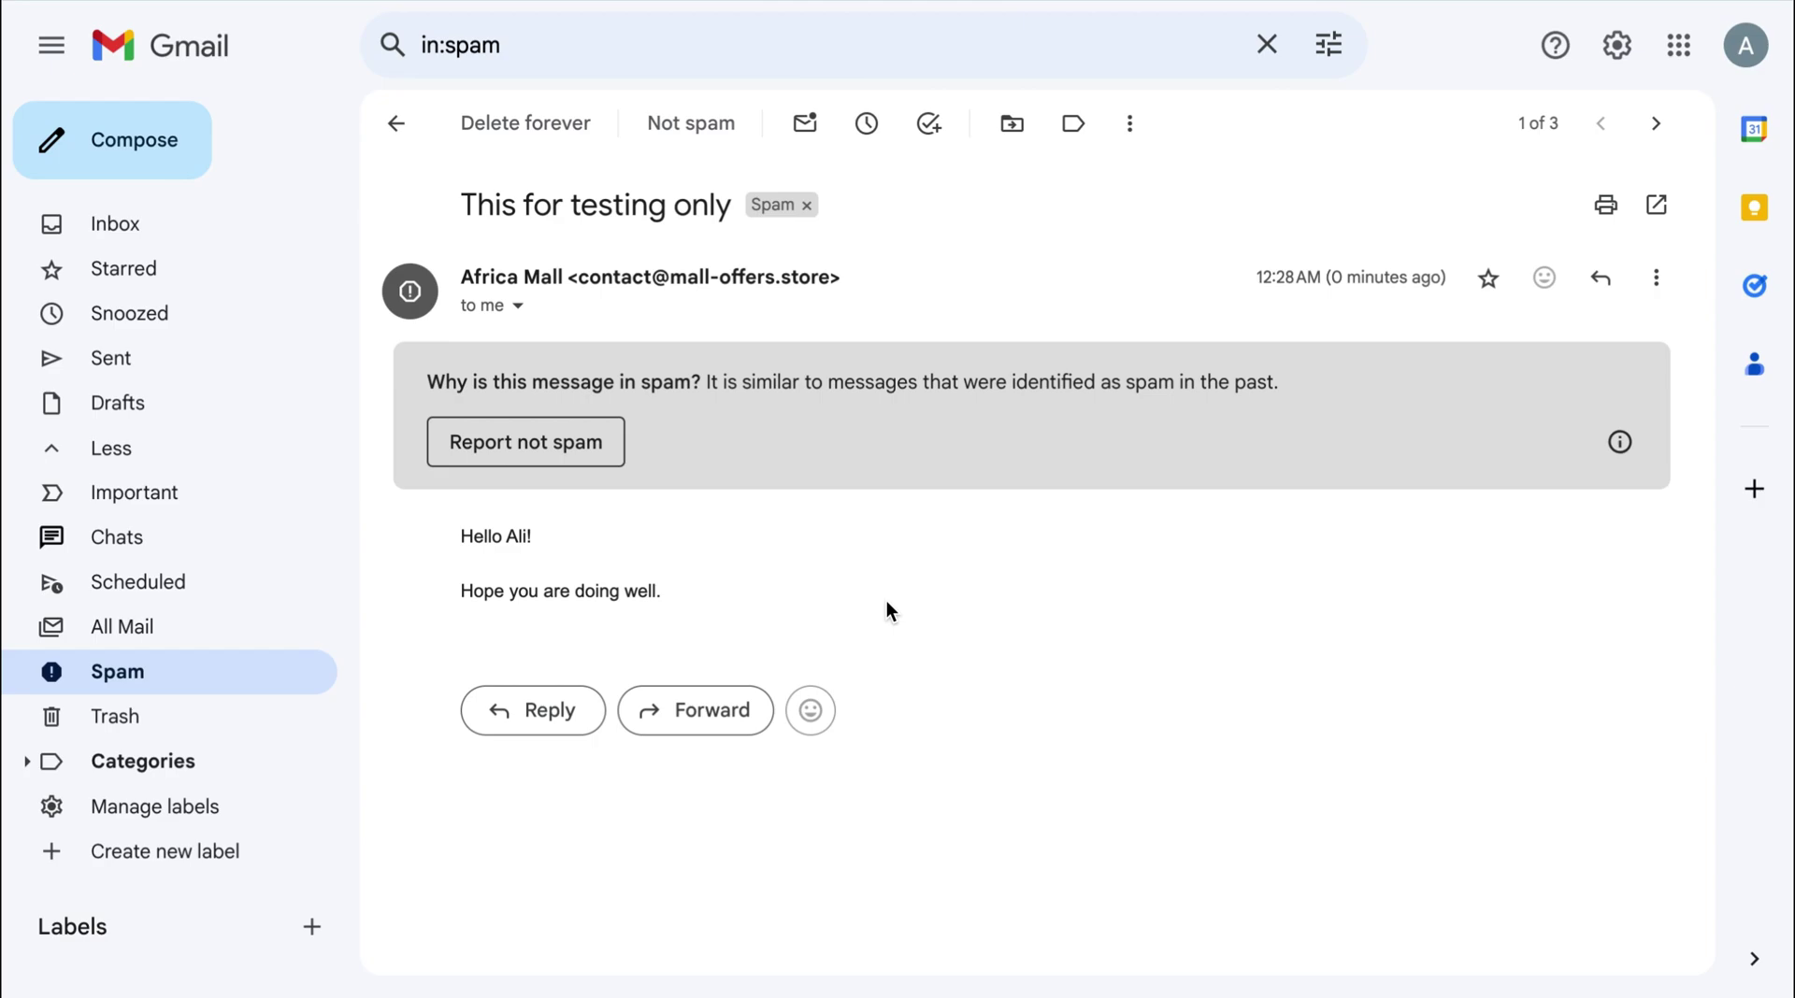